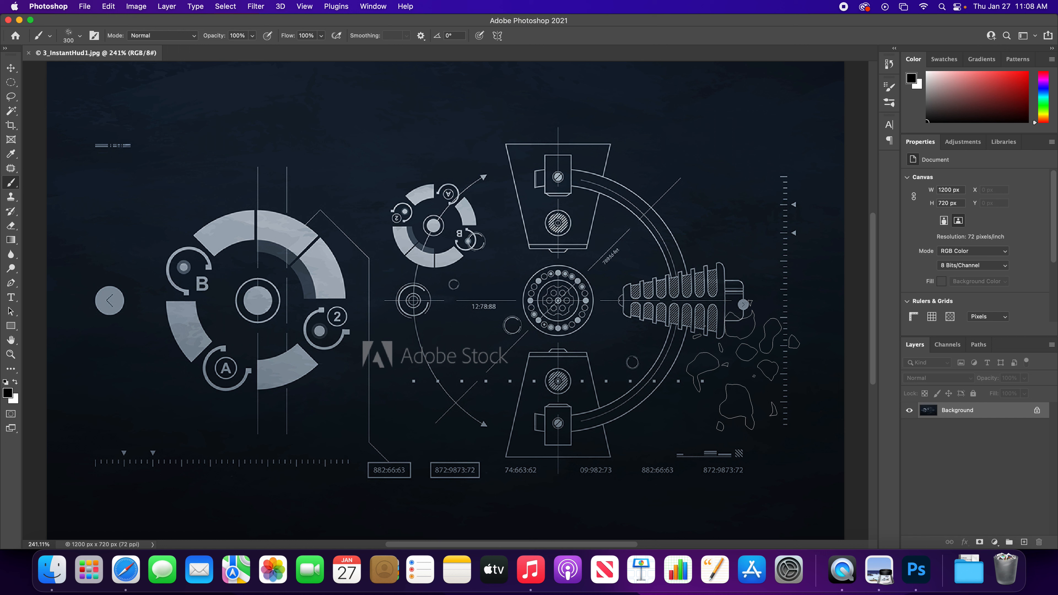
pyautogui.press('v')
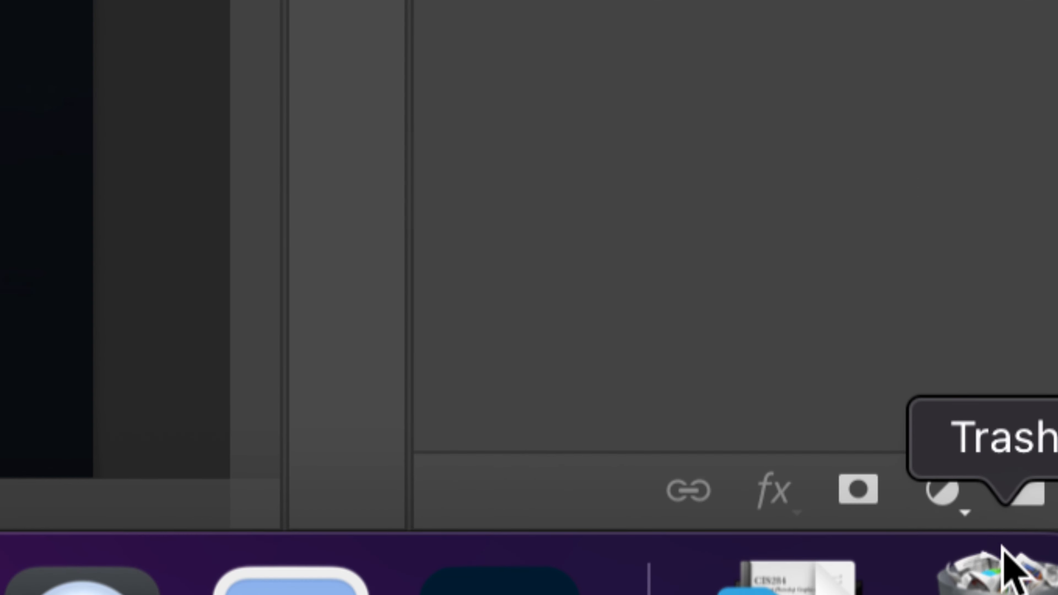
pyautogui.click(943, 493)
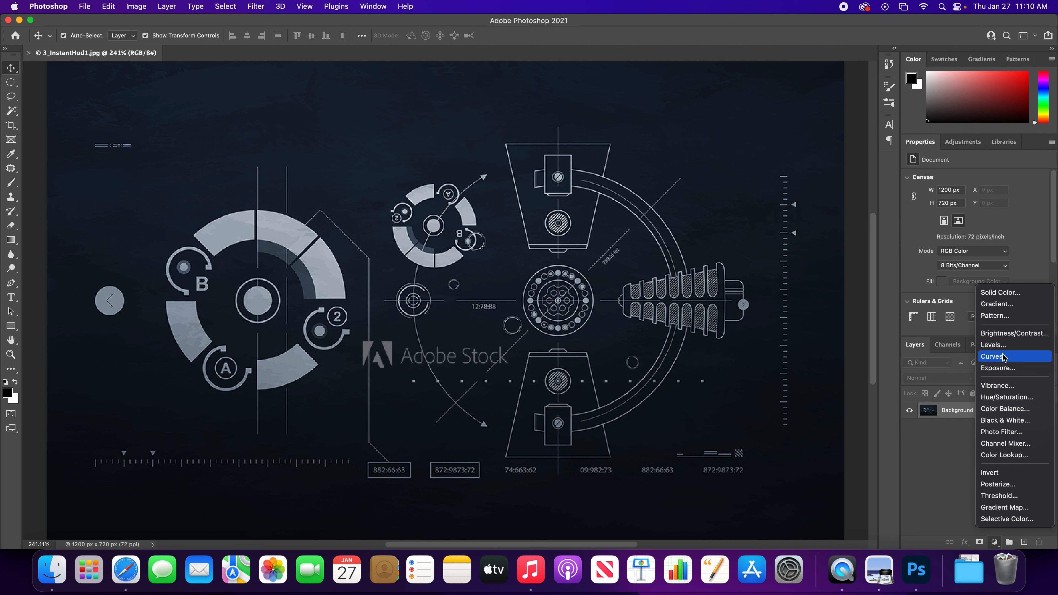
pyautogui.click(1004, 508)
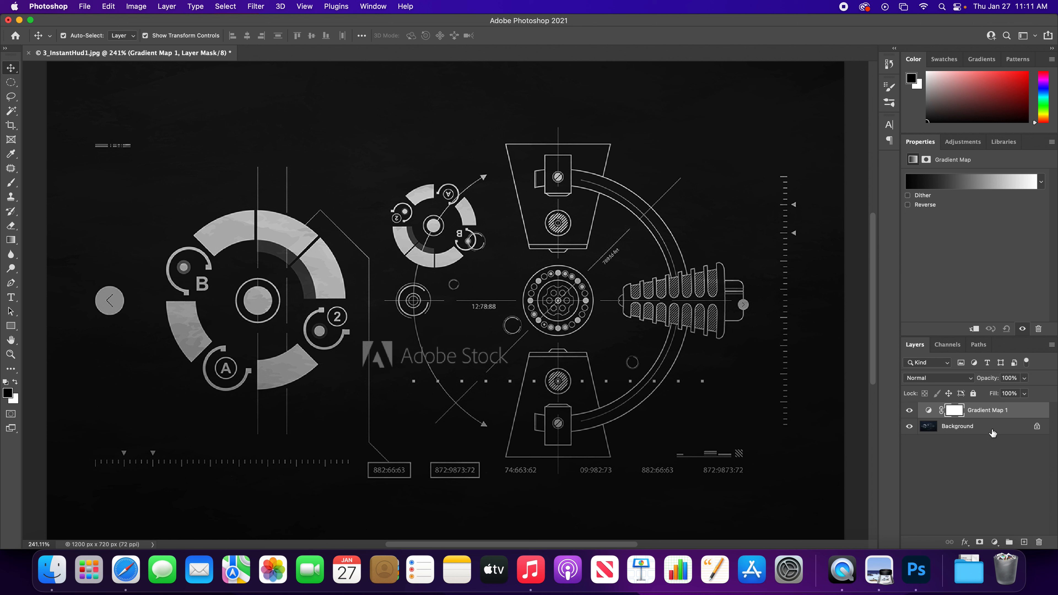
pyautogui.press('BackSpace')
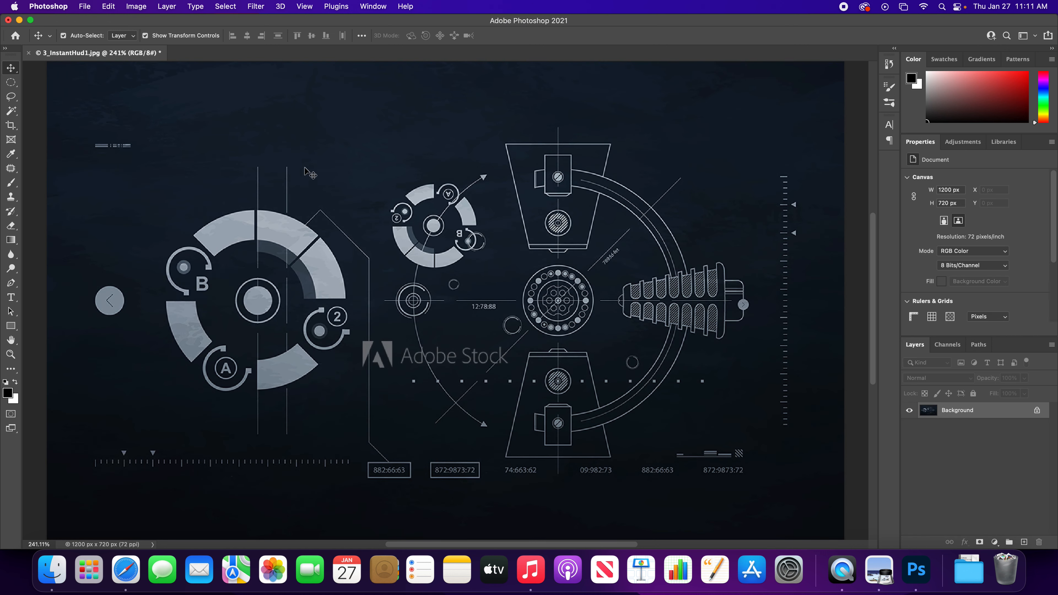
# - Apply a black-to-white Gradient Map adjustment directly to the Background layer of the HUD image
pyautogui.click(138, 8)
pyautogui.moveTo(150, 40)
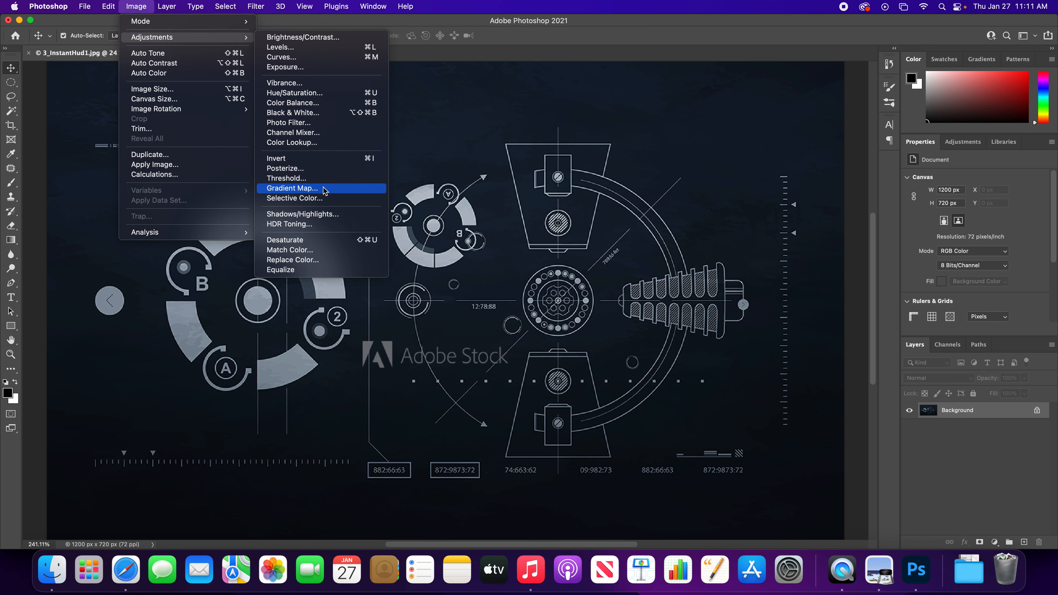
pyautogui.click(319, 192)
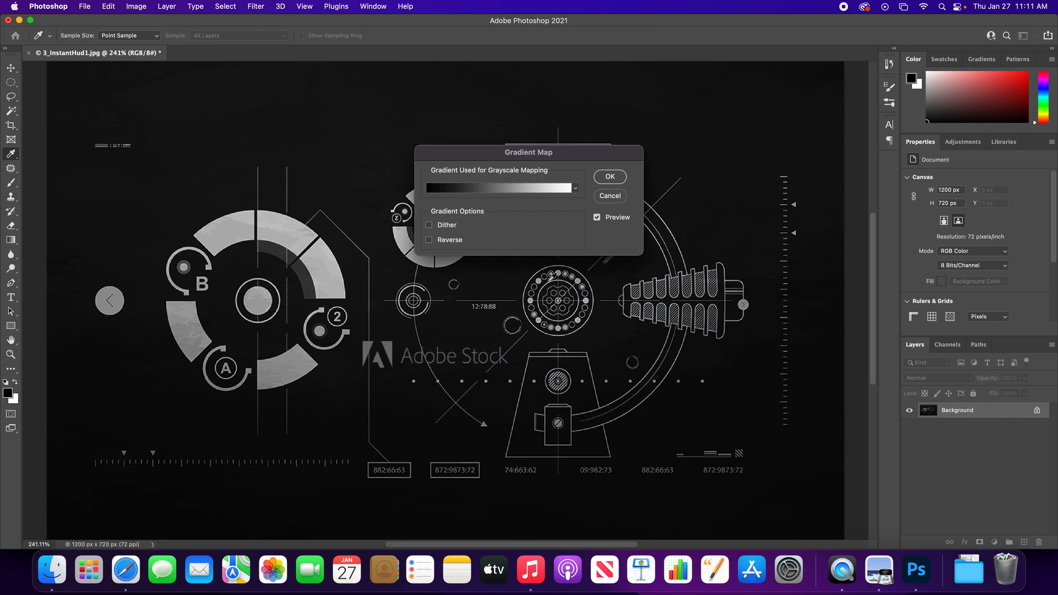
pyautogui.moveTo(567, 164); pyautogui.dragTo(659, 103)
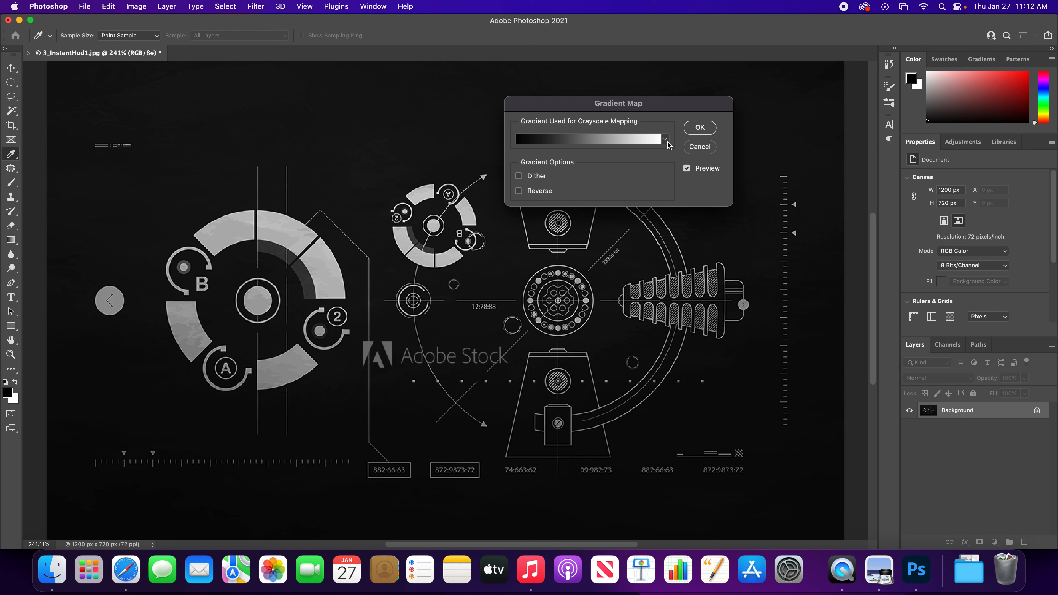
pyautogui.click(706, 131)
pyautogui.press('v')
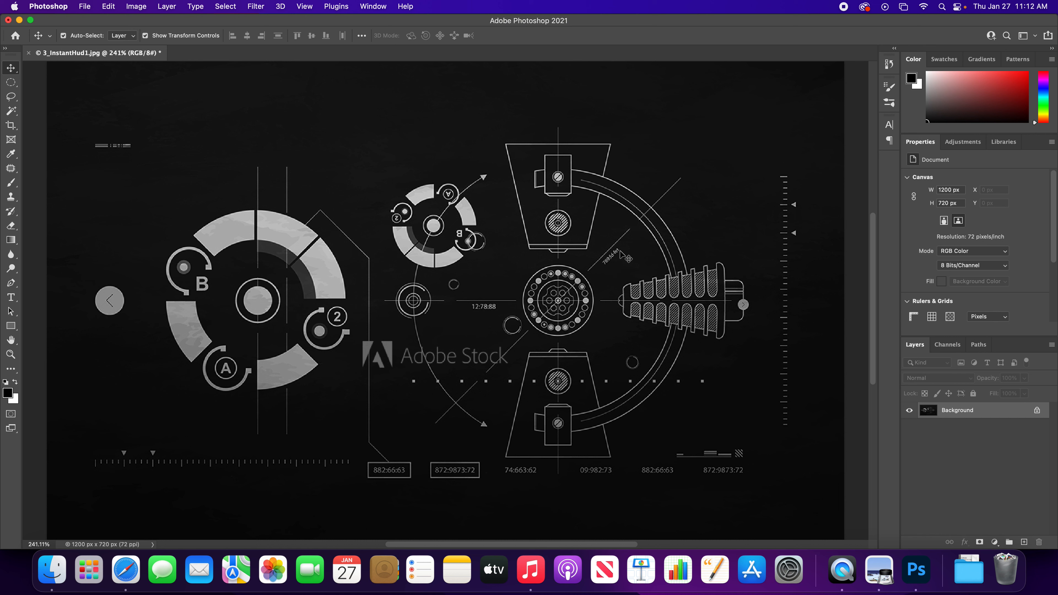
# - Apply Levels to the grayscale HUD image with input black at 77 and input white at 120 for pure black-and-white contrast
pyautogui.press('i')
pyautogui.press('super+l')
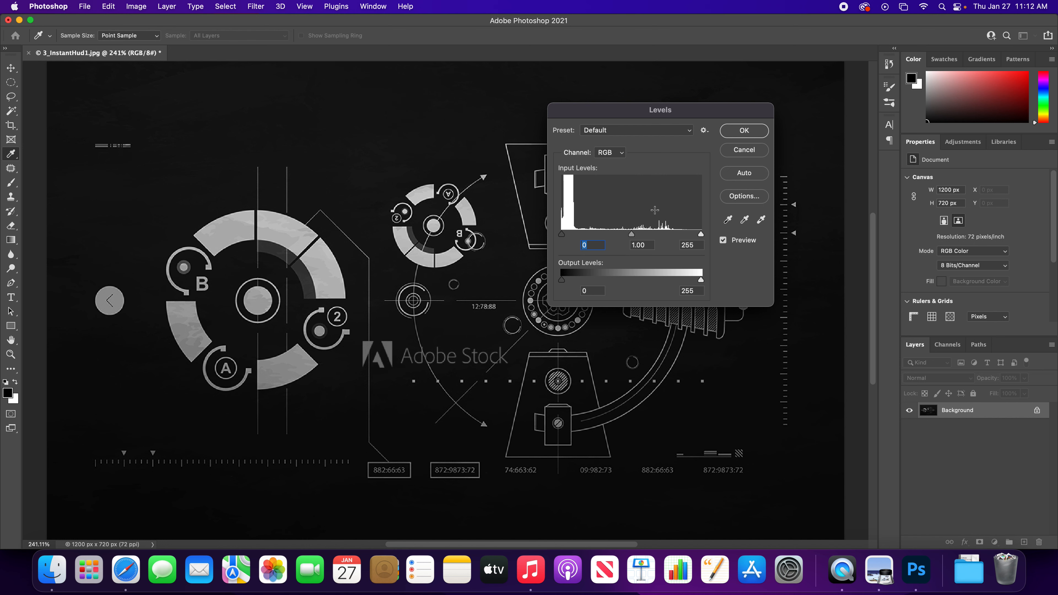
pyautogui.press('alt')
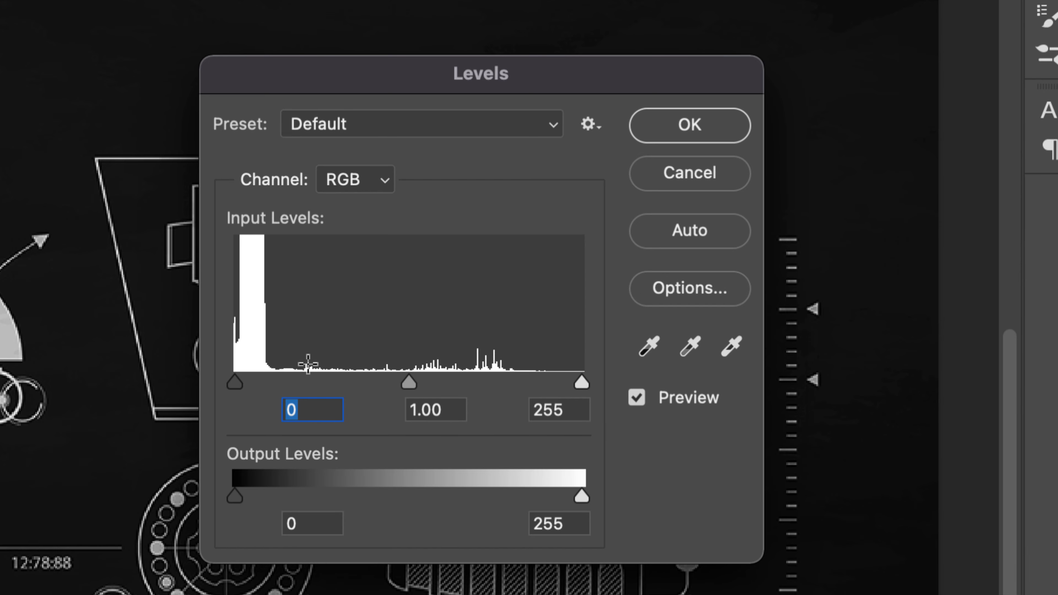
pyautogui.press('alt')
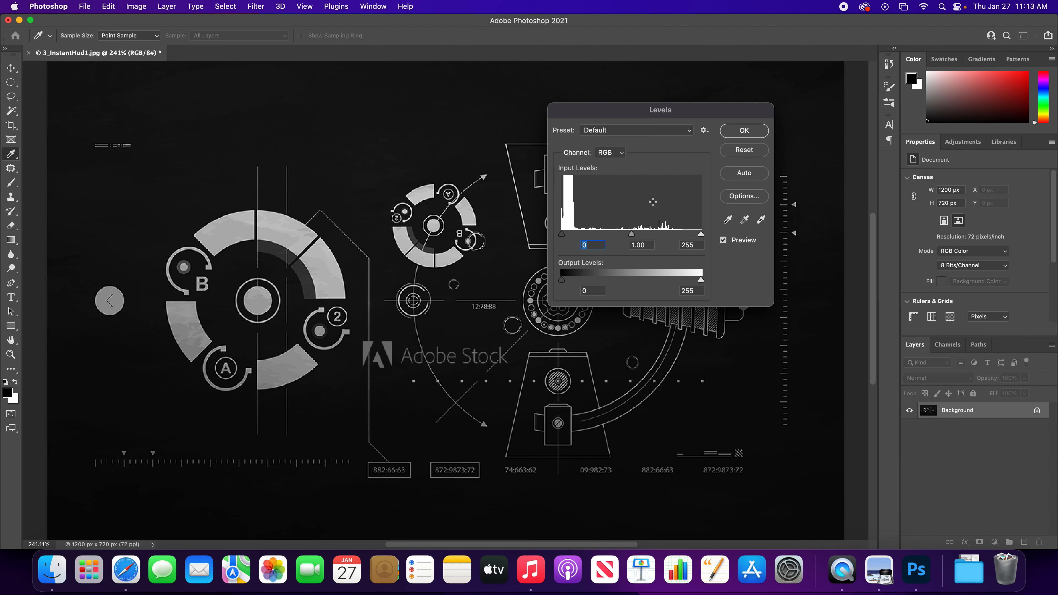
pyautogui.moveTo(660, 113); pyautogui.dragTo(791, 97)
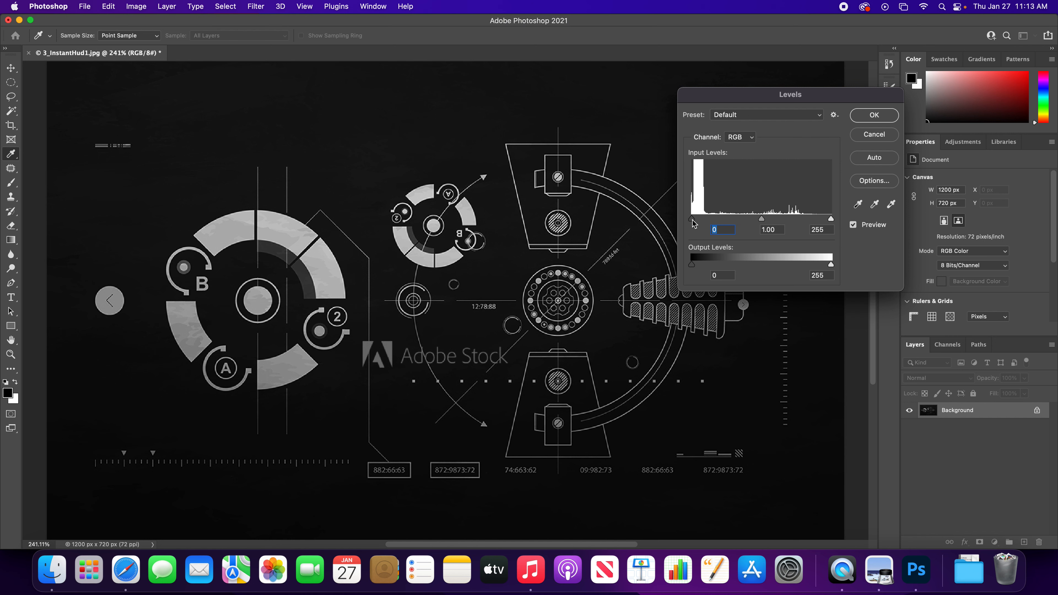
pyautogui.moveTo(693, 223)
pyautogui.mouseDown()
pyautogui.moveTo(811, 221)
pyautogui.moveTo(691, 221)
pyautogui.mouseUp()
pyautogui.moveTo(831, 220); pyautogui.dragTo(705, 225)
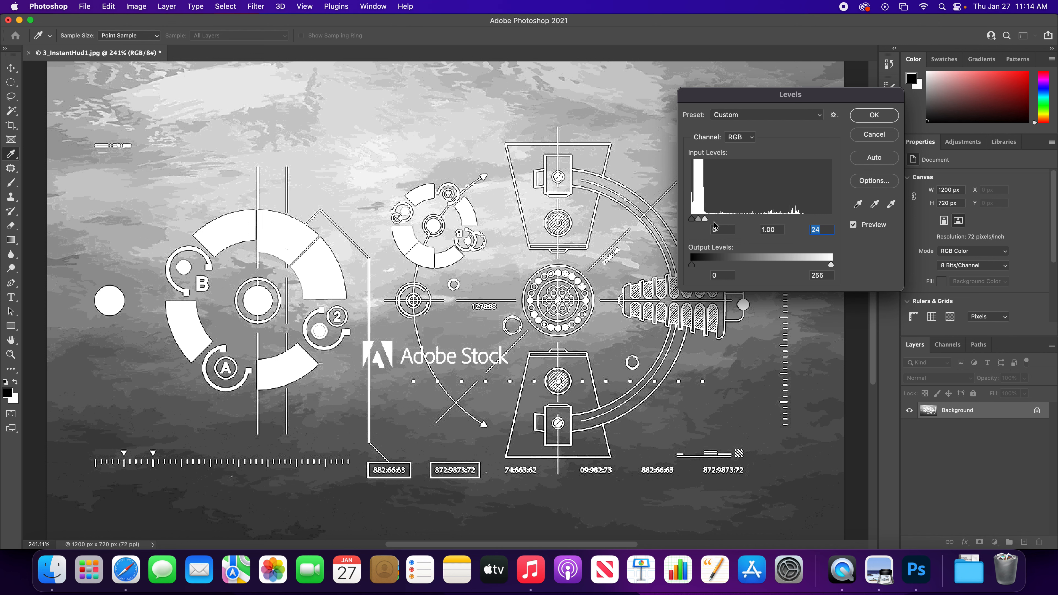
pyautogui.moveTo(703, 220); pyautogui.dragTo(783, 222)
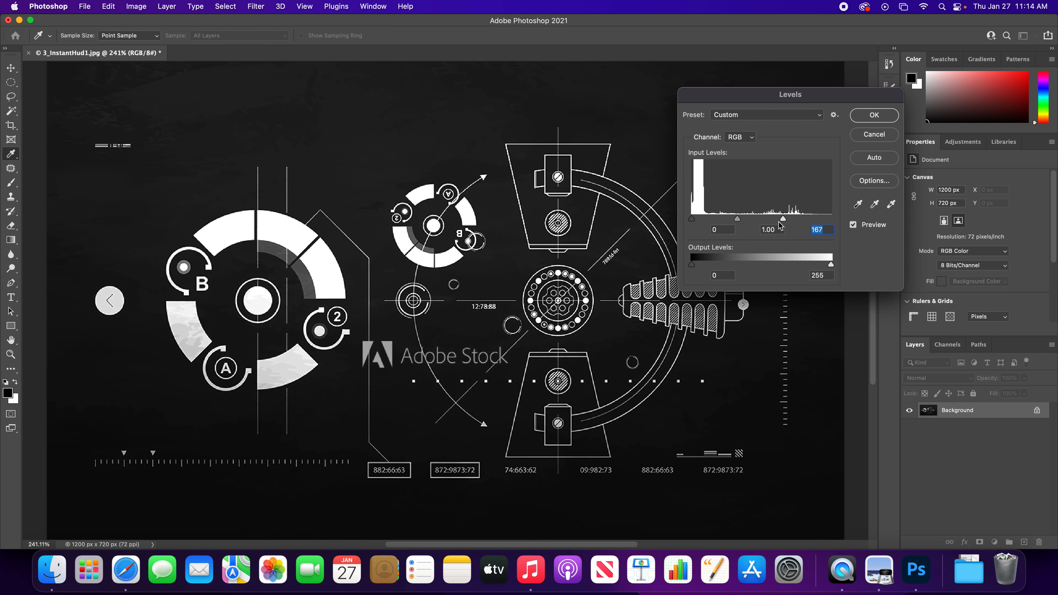
pyautogui.moveTo(692, 219); pyautogui.dragTo(758, 224)
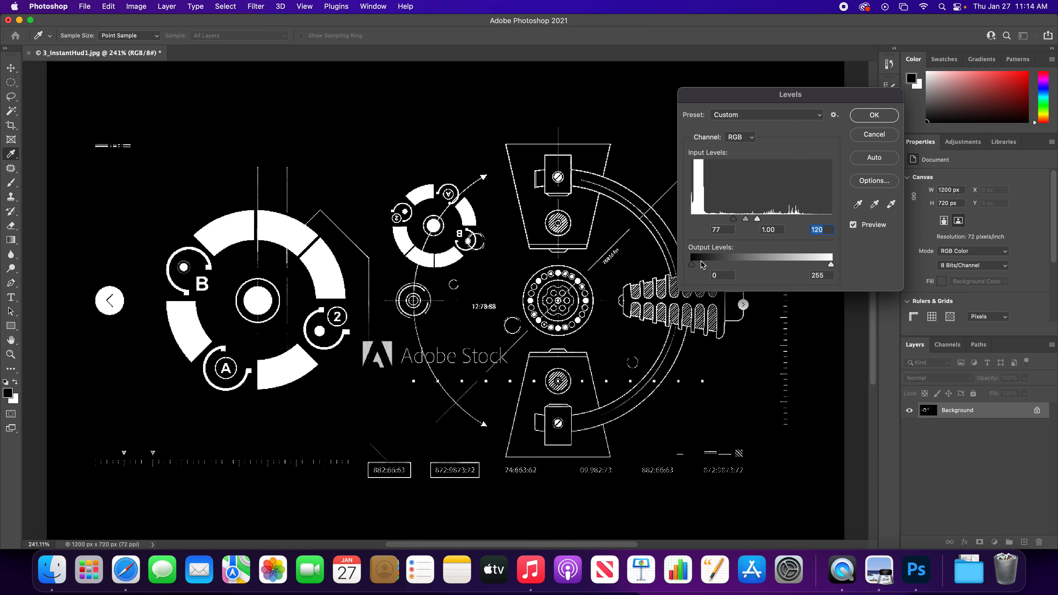
pyautogui.moveTo(692, 264)
pyautogui.mouseDown()
pyautogui.moveTo(771, 270)
pyautogui.moveTo(678, 267)
pyautogui.mouseUp()
pyautogui.moveTo(831, 265)
pyautogui.mouseDown()
pyautogui.moveTo(770, 269)
pyautogui.moveTo(831, 267)
pyautogui.mouseUp()
pyautogui.click(874, 117)
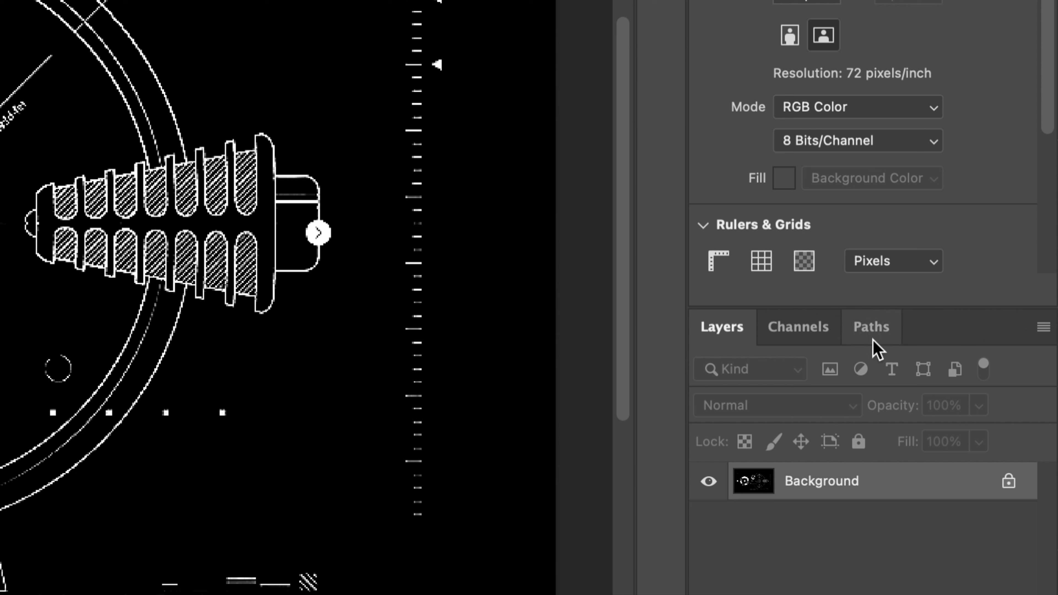
# - Copy the white graphics, selected from the RGB channel's brightness, to a new layer and hide the Background layer
pyautogui.click(822, 333)
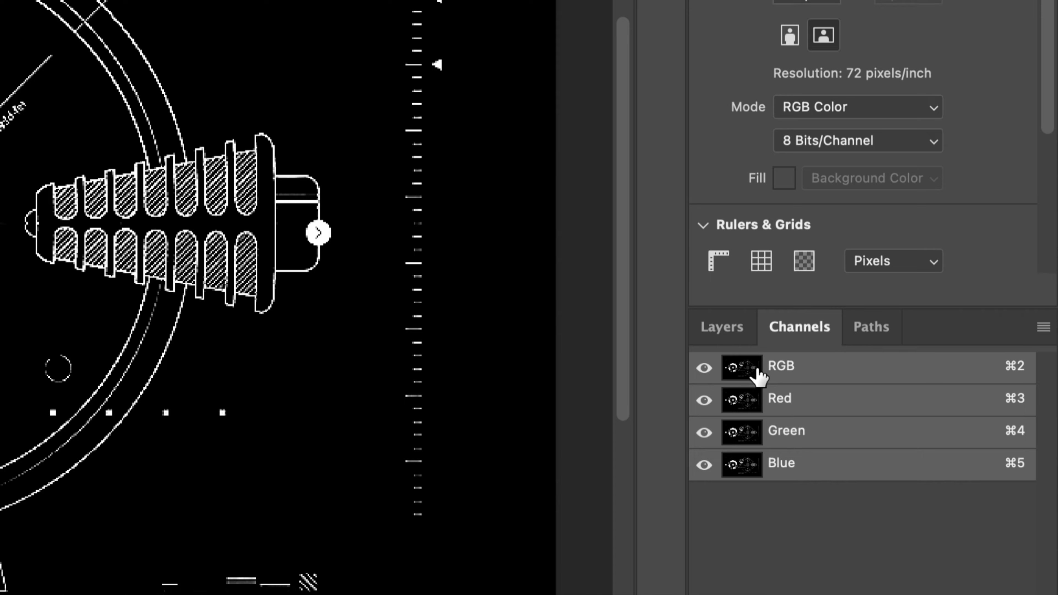
pyautogui.keyDown('super'); pyautogui.click(747, 377); pyautogui.keyUp('super')
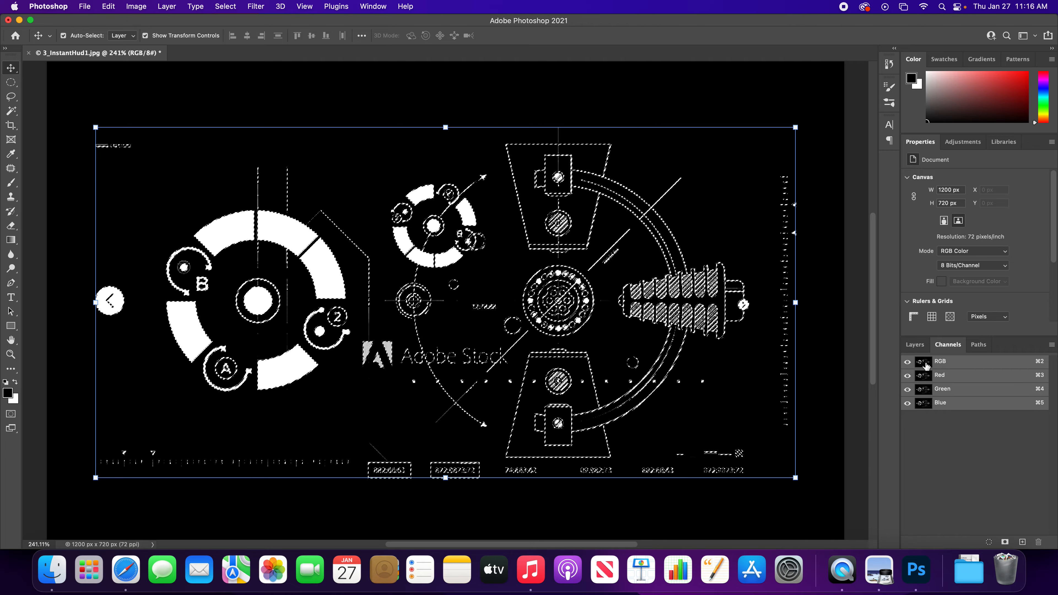
pyautogui.click(918, 348)
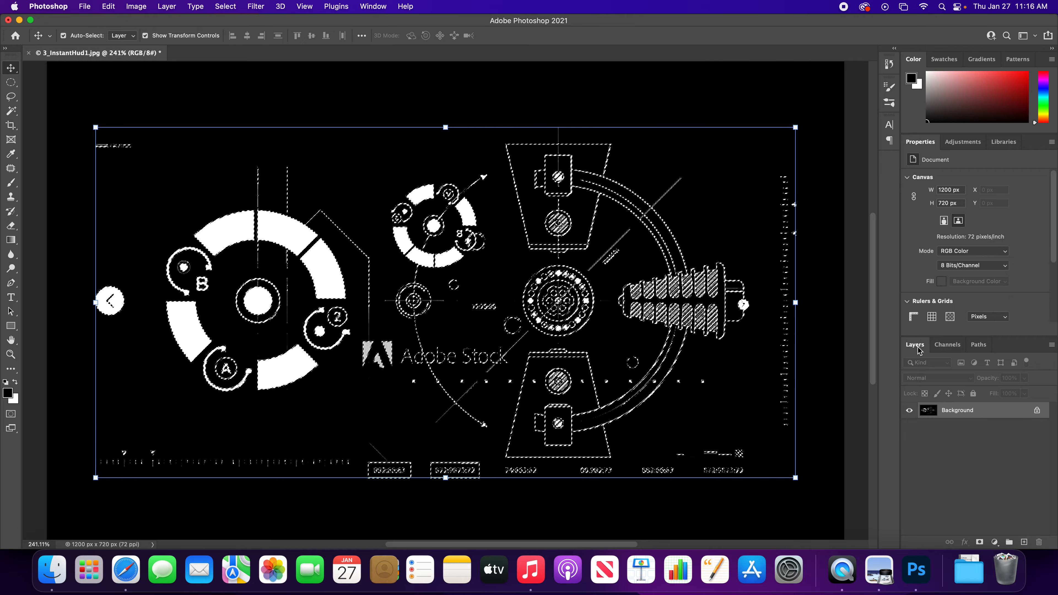
pyautogui.press('super+j')
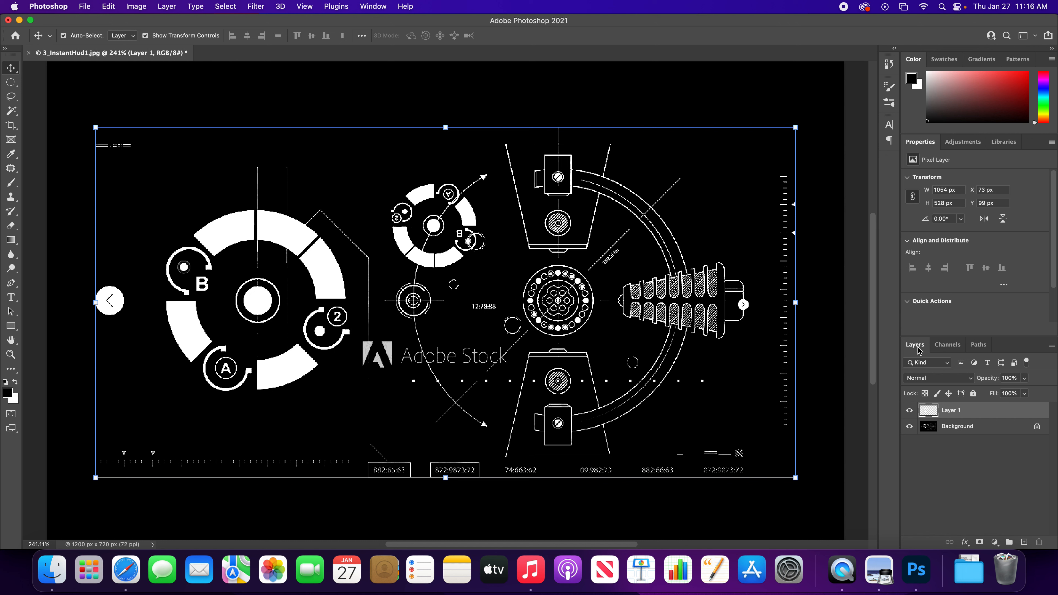
pyautogui.click(910, 429)
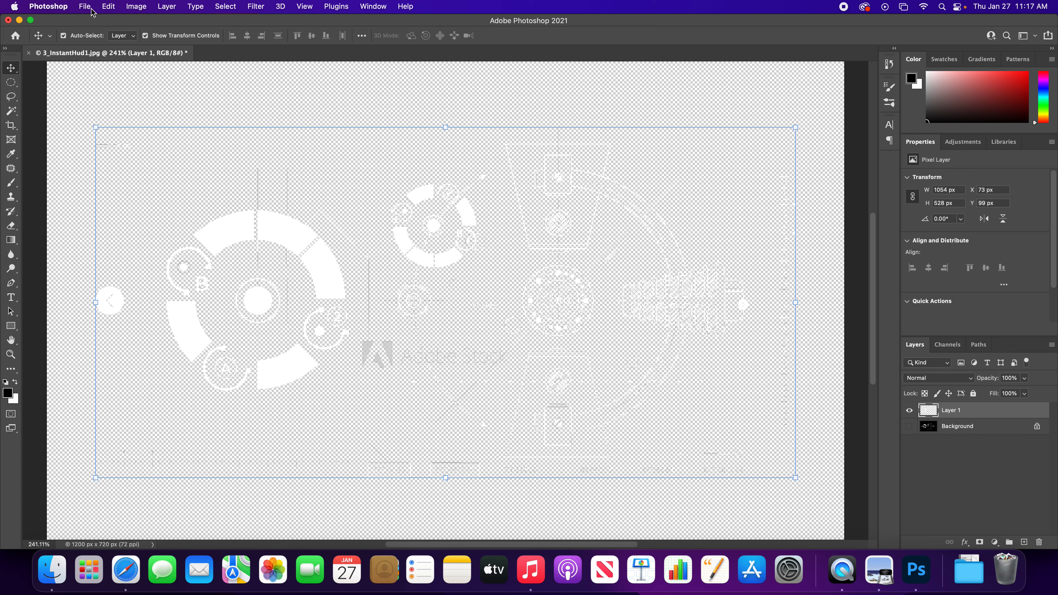
# - Define the isolated white HUD graphics as a pattern named "HUD DIsplay"
pyautogui.click(109, 7)
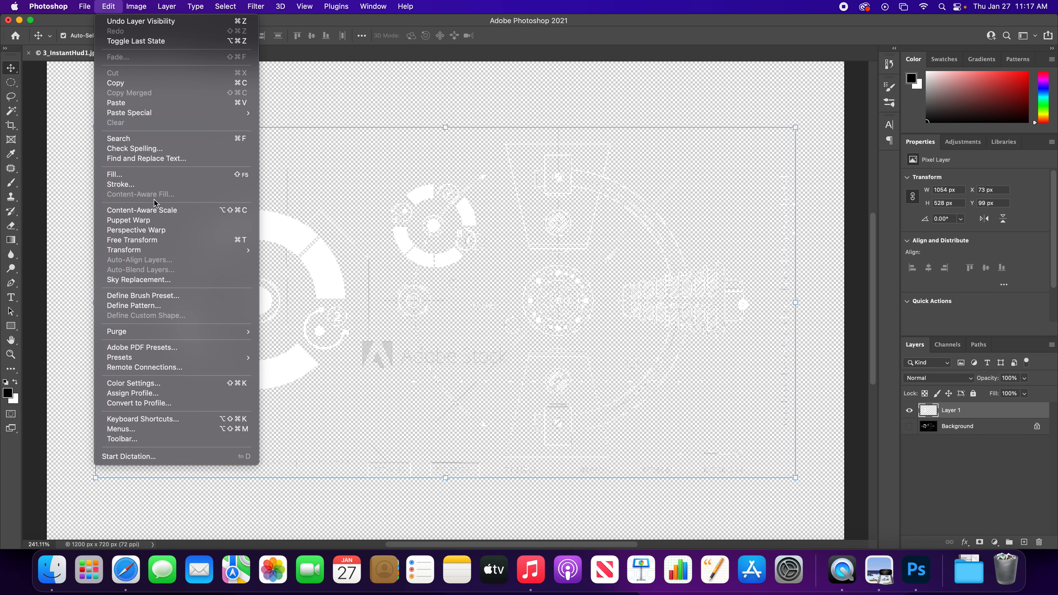
pyautogui.click(157, 307)
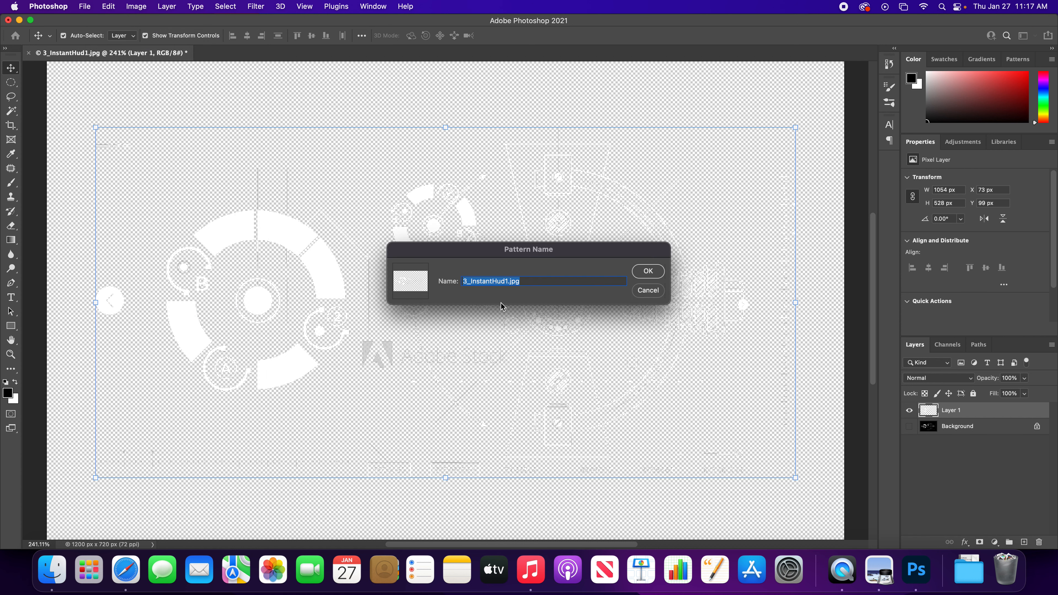
pyautogui.write('HUD El')
pyautogui.press('BackSpace')
pyautogui.press('BackSpace')
pyautogui.write('DIsplay')
pyautogui.click(648, 271)
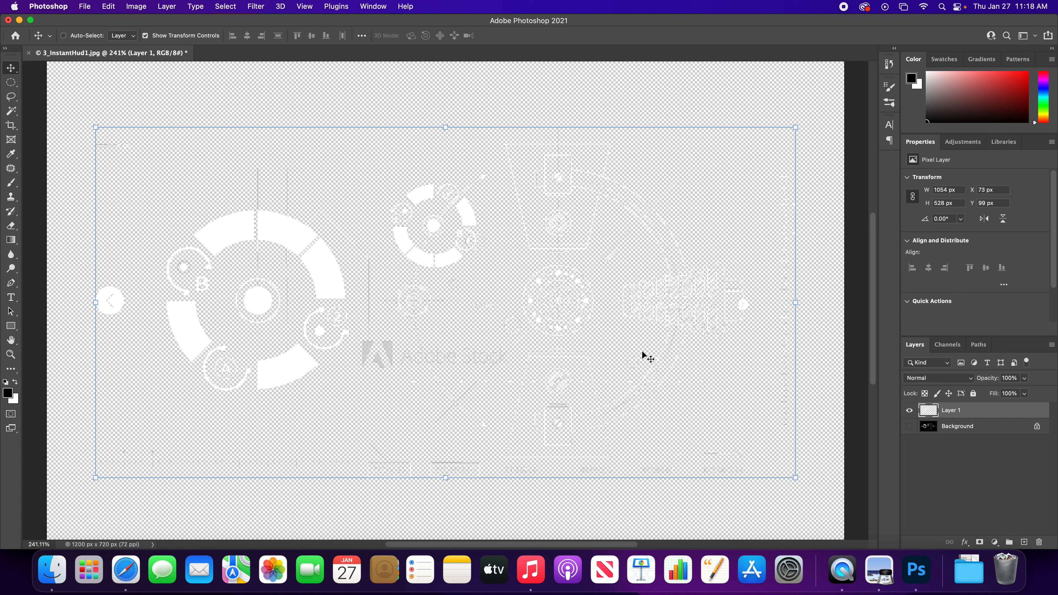
# - Open the image 3_InstantHud2.jpg from the Chapter 3 folder
pyautogui.press('super+o')
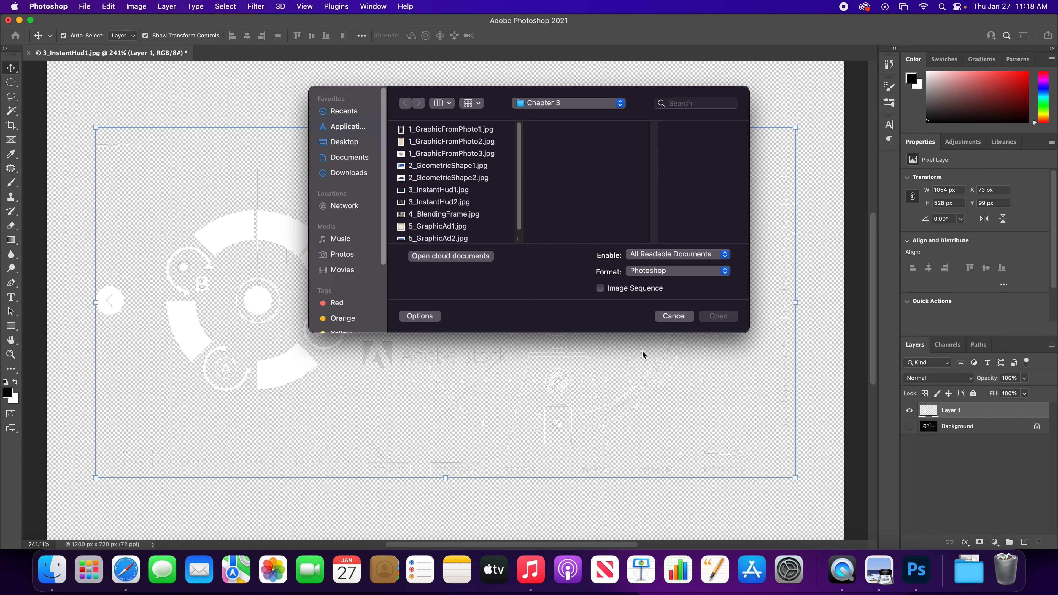
pyautogui.click(439, 203)
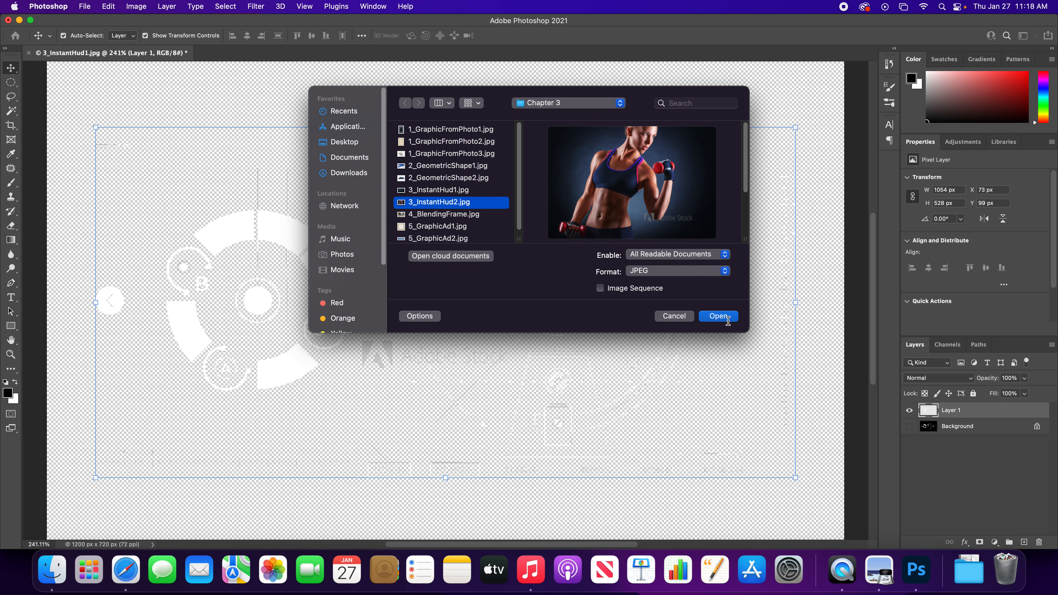
pyautogui.click(721, 317)
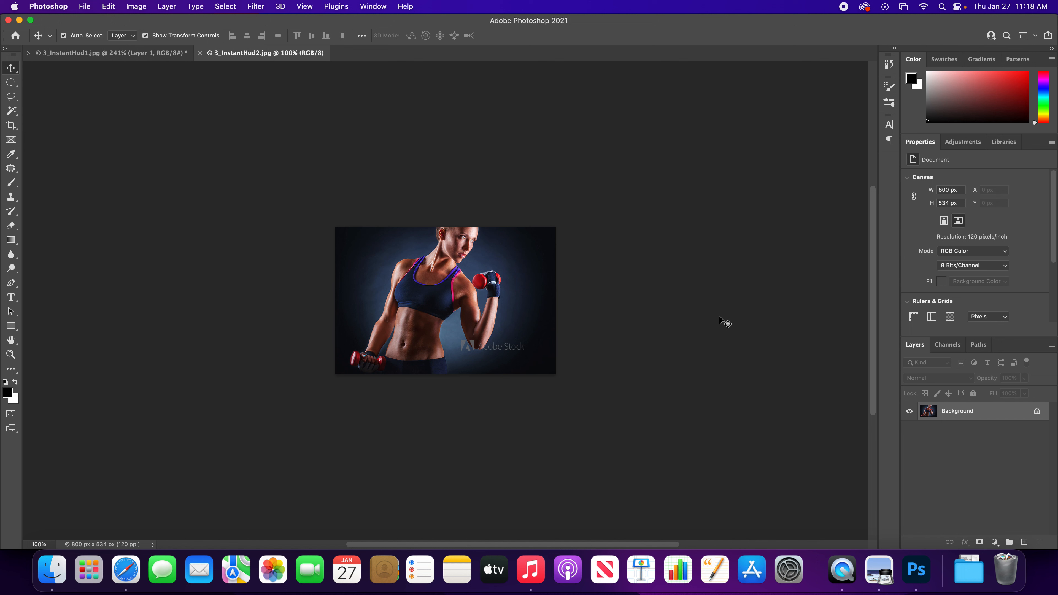
# - Remove "obe Stock" from the watermark lettering by patching it with clean background from up and to the right
pyautogui.press('super+equal')
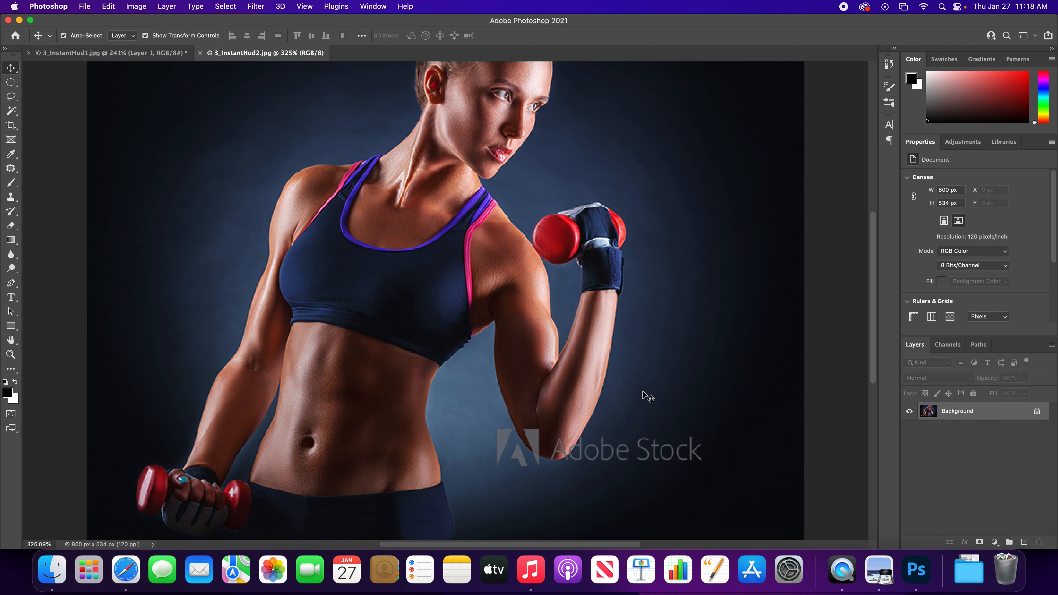
pyautogui.press('j')
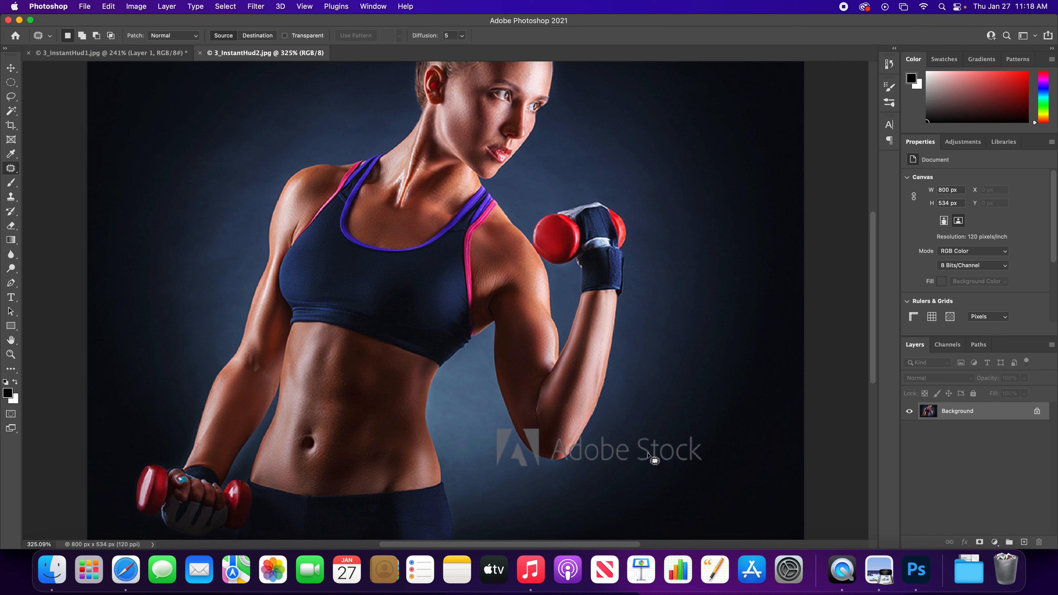
pyautogui.moveTo(632, 435)
pyautogui.mouseDown()
pyautogui.moveTo(636, 468)
pyautogui.moveTo(663, 473)
pyautogui.moveTo(717, 454)
pyautogui.moveTo(708, 433)
pyautogui.moveTo(686, 427)
pyautogui.moveTo(633, 435)
pyautogui.moveTo(669, 429)
pyautogui.moveTo(667, 386)
pyautogui.moveTo(704, 388)
pyautogui.mouseUp()
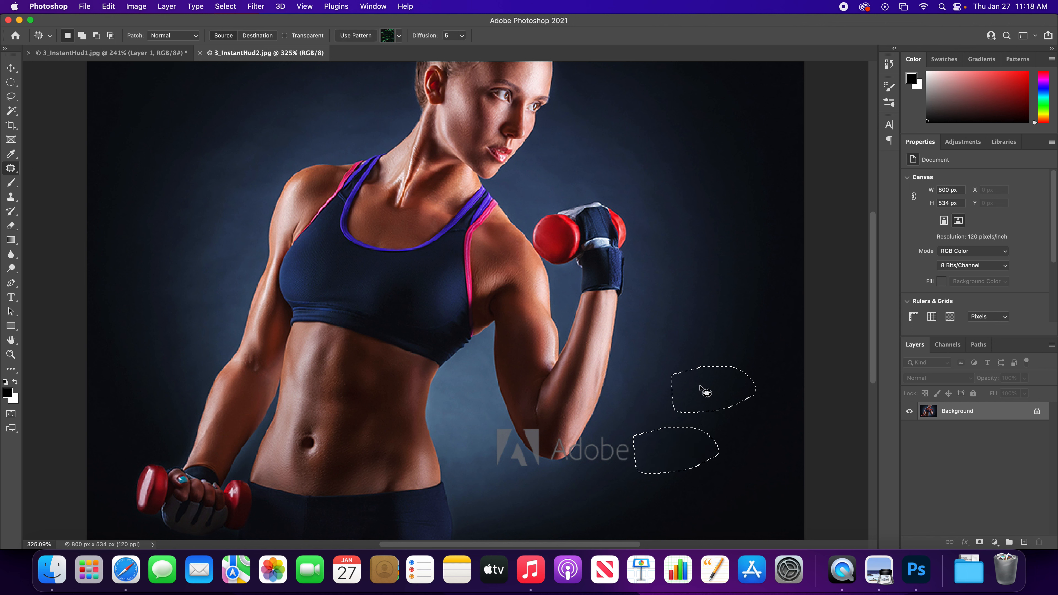
pyautogui.press('super+d')
pyautogui.moveTo(586, 469)
pyautogui.mouseDown()
pyautogui.moveTo(643, 462)
pyautogui.moveTo(625, 431)
pyautogui.moveTo(582, 448)
pyautogui.moveTo(586, 469)
pyautogui.moveTo(653, 410)
pyautogui.mouseUp()
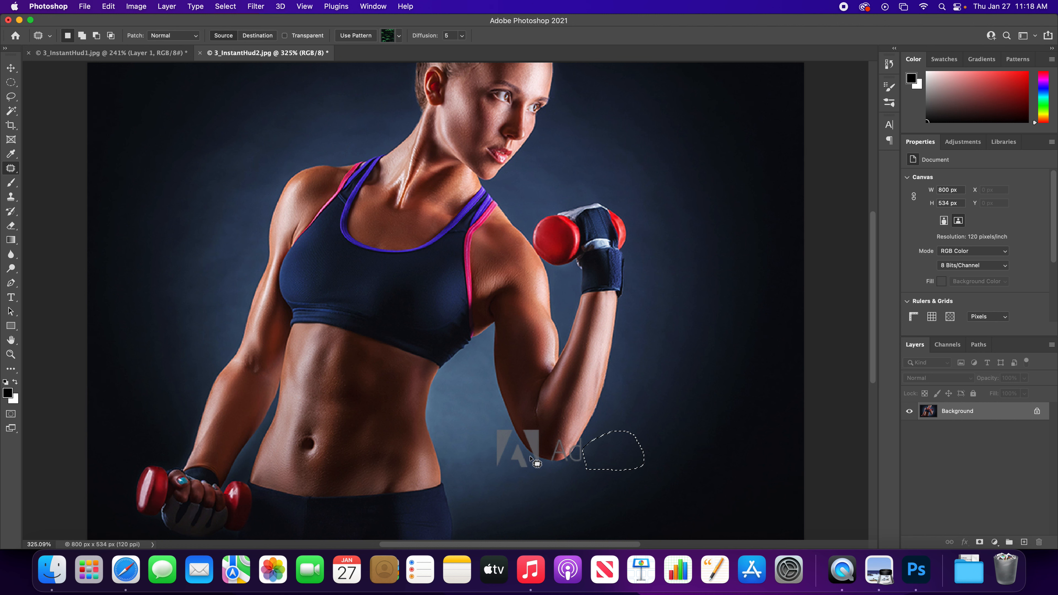
pyautogui.press('super+d')
# - Patch the left triangle and inner part of the Adobe logo watermark beside the elbow with clean blue background
pyautogui.press('z')
pyautogui.moveTo(487, 423); pyautogui.dragTo(424, 215)
pyautogui.press('space')
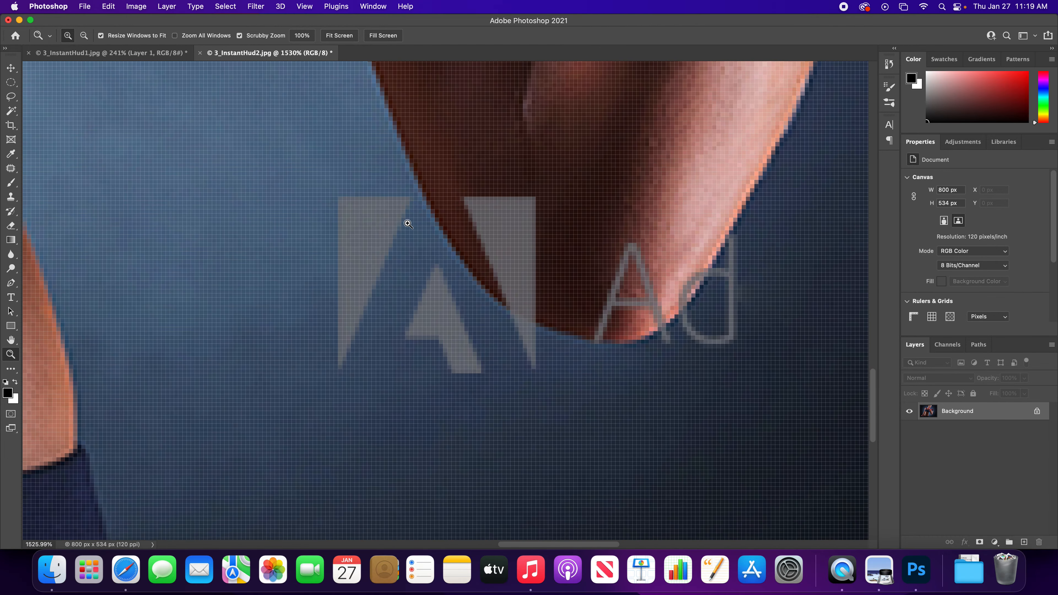
pyautogui.press('j')
pyautogui.moveTo(369, 342)
pyautogui.mouseDown()
pyautogui.moveTo(412, 255)
pyautogui.moveTo(416, 197)
pyautogui.moveTo(405, 190)
pyautogui.moveTo(313, 212)
pyautogui.moveTo(307, 379)
pyautogui.moveTo(353, 386)
pyautogui.moveTo(368, 357)
pyautogui.moveTo(300, 330)
pyautogui.moveTo(221, 320)
pyautogui.moveTo(203, 354)
pyautogui.mouseUp()
pyautogui.moveTo(410, 365)
pyautogui.mouseDown()
pyautogui.moveTo(442, 386)
pyautogui.moveTo(471, 387)
pyautogui.moveTo(494, 369)
pyautogui.moveTo(454, 279)
pyautogui.moveTo(430, 257)
pyautogui.moveTo(396, 282)
pyautogui.moveTo(395, 345)
pyautogui.moveTo(429, 373)
pyautogui.moveTo(387, 397)
pyautogui.moveTo(361, 383)
pyautogui.mouseUp()
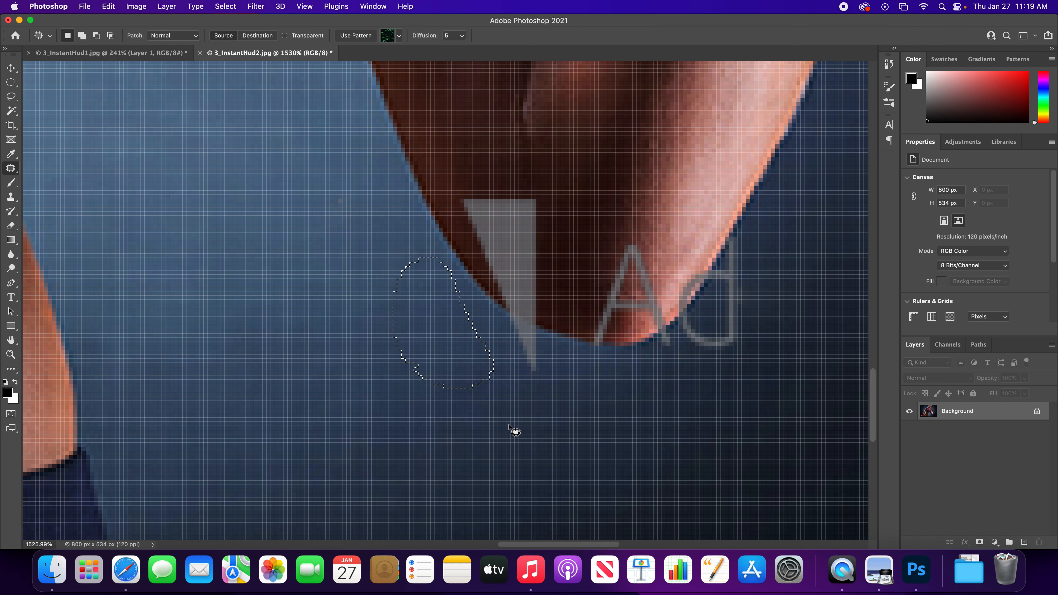
pyautogui.press('super+d')
# - Clone clean blue background over the Adobe logo's triangle tip just below the elbow with a 3 px Clone Stamp brush
pyautogui.press('s')
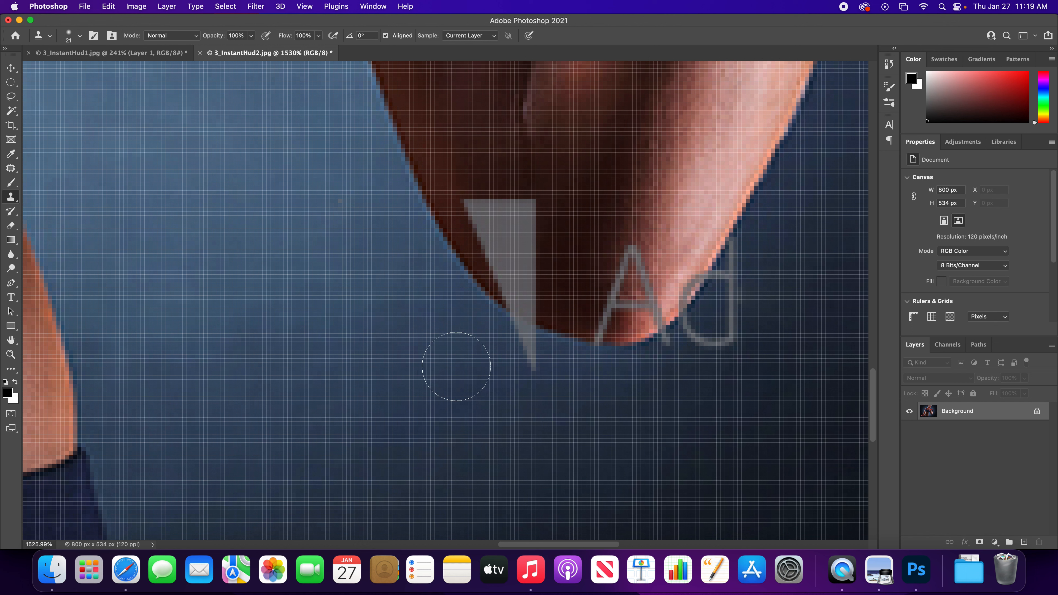
pyautogui.press('[')
pyautogui.press('[')
pyautogui.press('[')
pyautogui.press('[')
pyautogui.press('[')
pyautogui.press('[')
pyautogui.press('[')
pyautogui.press('[')
pyautogui.press('[')
pyautogui.press('[')
pyautogui.moveTo(533, 359)
pyautogui.mouseDown()
pyautogui.moveTo(511, 326)
pyautogui.moveTo(538, 339)
pyautogui.mouseUp()
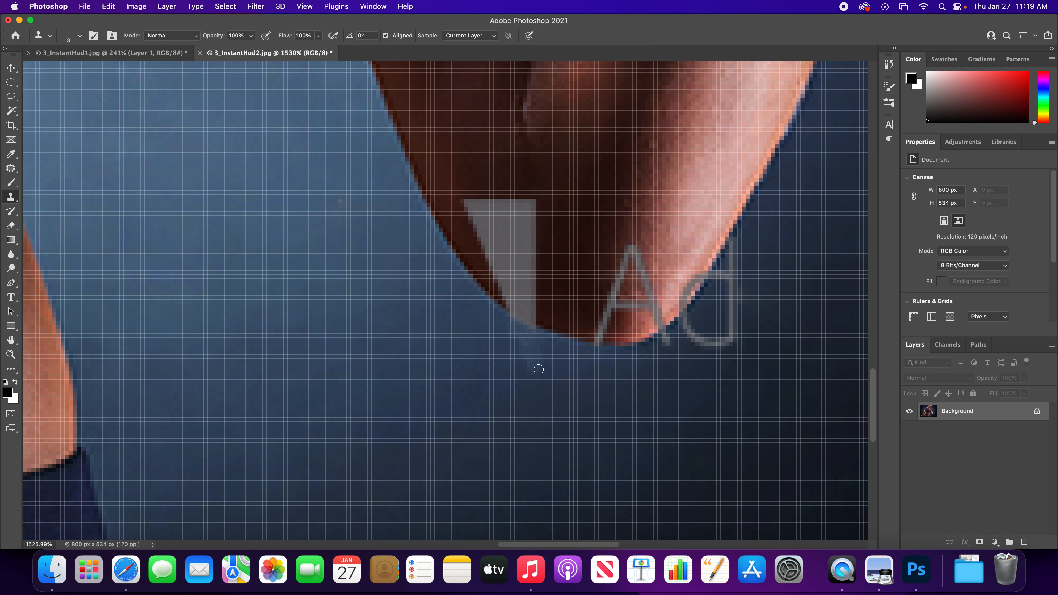
# - Clone dark background over the watermark's "d" and the foot of the "A" outside the elbow with a 7 px brush
pyautogui.keyDown('alt'); pyautogui.click(765, 325); pyautogui.keyUp('alt')
pyautogui.moveTo(746, 331)
pyautogui.mouseDown()
pyautogui.moveTo(746, 289)
pyautogui.moveTo(720, 350)
pyautogui.moveTo(732, 346)
pyautogui.moveTo(706, 345)
pyautogui.moveTo(733, 324)
pyautogui.moveTo(737, 308)
pyautogui.moveTo(726, 310)
pyautogui.moveTo(737, 321)
pyautogui.moveTo(741, 247)
pyautogui.moveTo(693, 341)
pyautogui.moveTo(706, 340)
pyautogui.moveTo(693, 324)
pyautogui.moveTo(708, 307)
pyautogui.moveTo(656, 350)
pyautogui.mouseUp()
pyautogui.keyDown('alt'); pyautogui.click(749, 346); pyautogui.keyUp('alt')
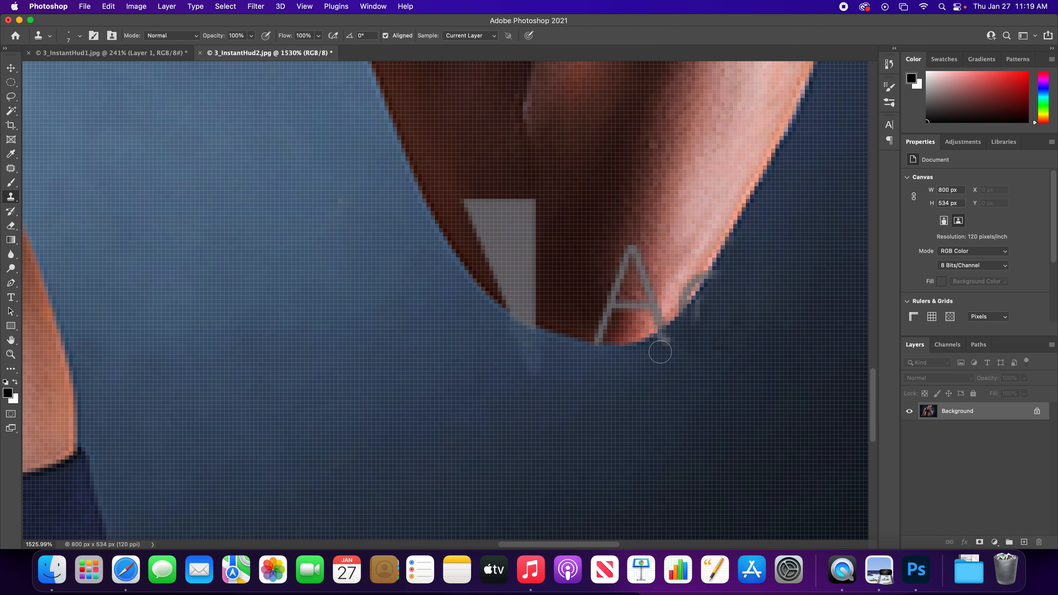
pyautogui.keyDown('alt'); pyautogui.click(739, 366); pyautogui.keyUp('alt')
pyautogui.moveTo(665, 345)
pyautogui.mouseDown()
pyautogui.moveTo(692, 326)
pyautogui.moveTo(699, 303)
pyautogui.moveTo(719, 298)
pyautogui.mouseUp()
pyautogui.press('super+0')
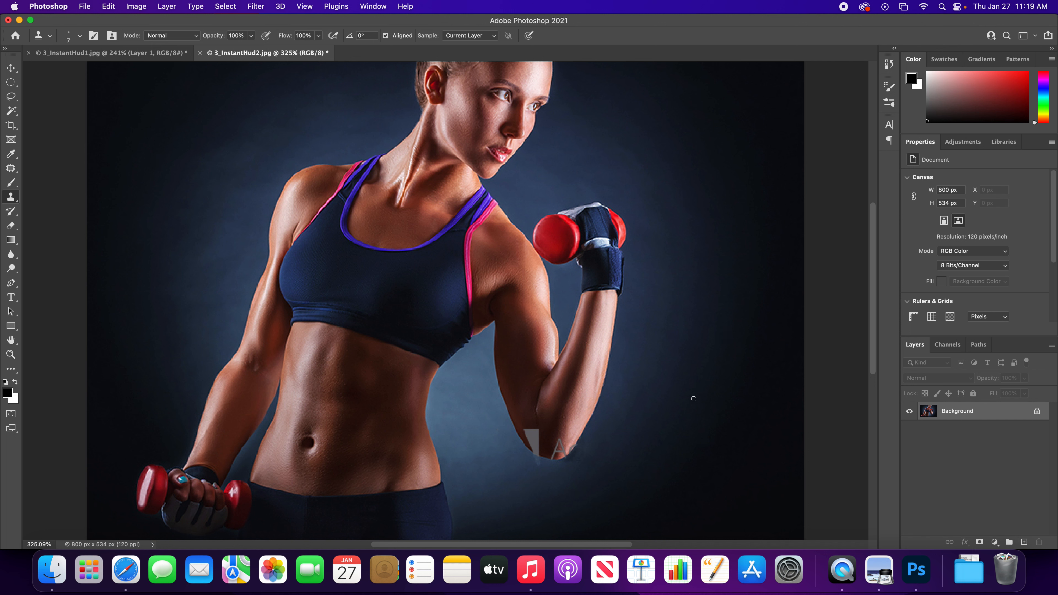
# - Create a new document 2000 pixels wide and 1000 pixels high at a resolution of 150 pixels/inch
pyautogui.press('v')
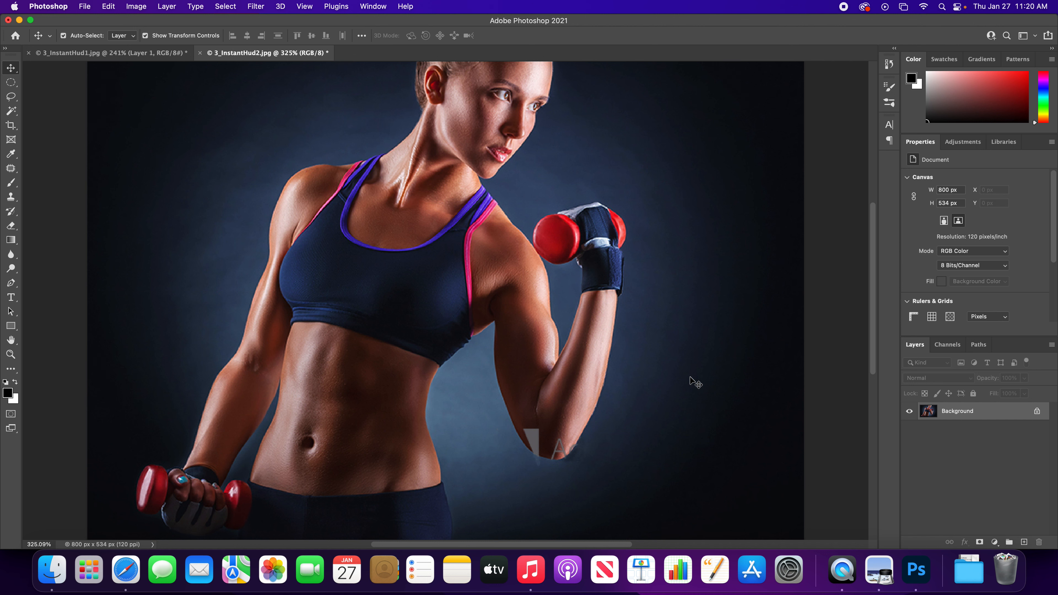
pyautogui.press('super+n')
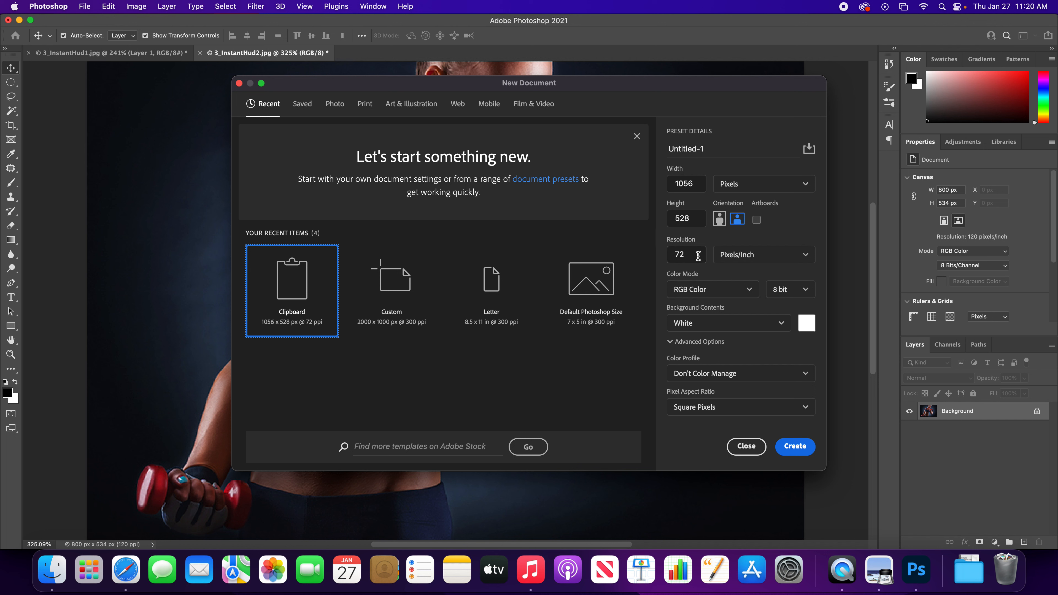
pyautogui.click(692, 184)
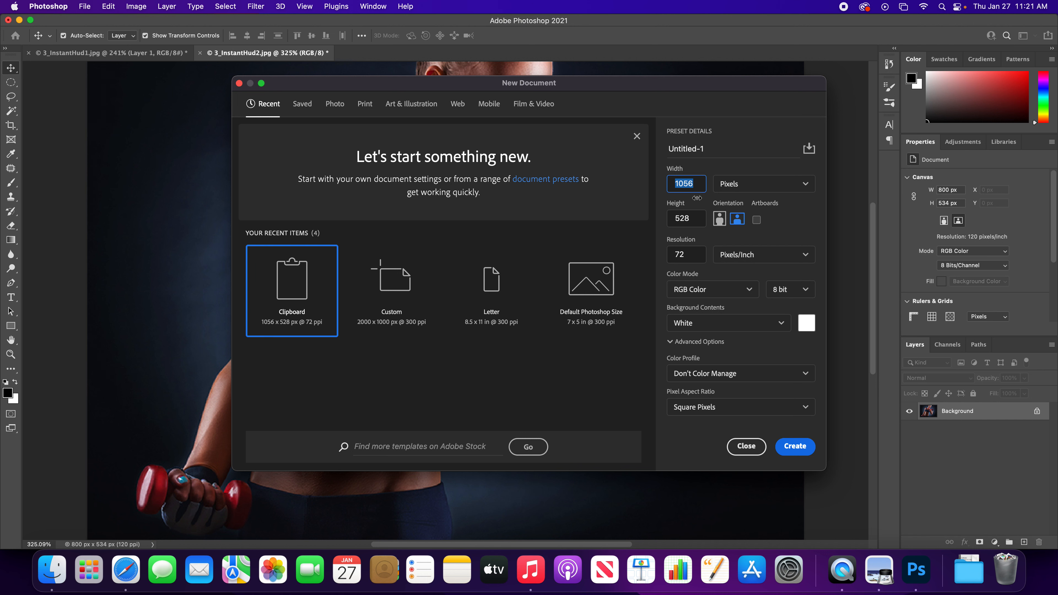
pyautogui.write('2000')
pyautogui.press('Tab')
pyautogui.press('Tab')
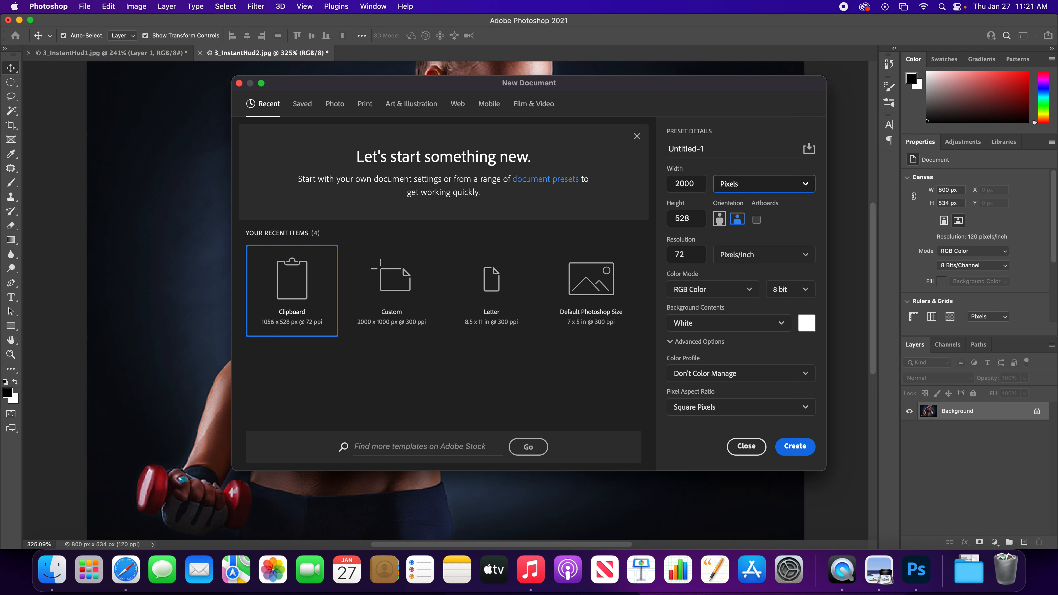
pyautogui.write('1000')
pyautogui.press('Tab')
pyautogui.press('Tab')
pyautogui.press('Tab')
pyautogui.press('Tab')
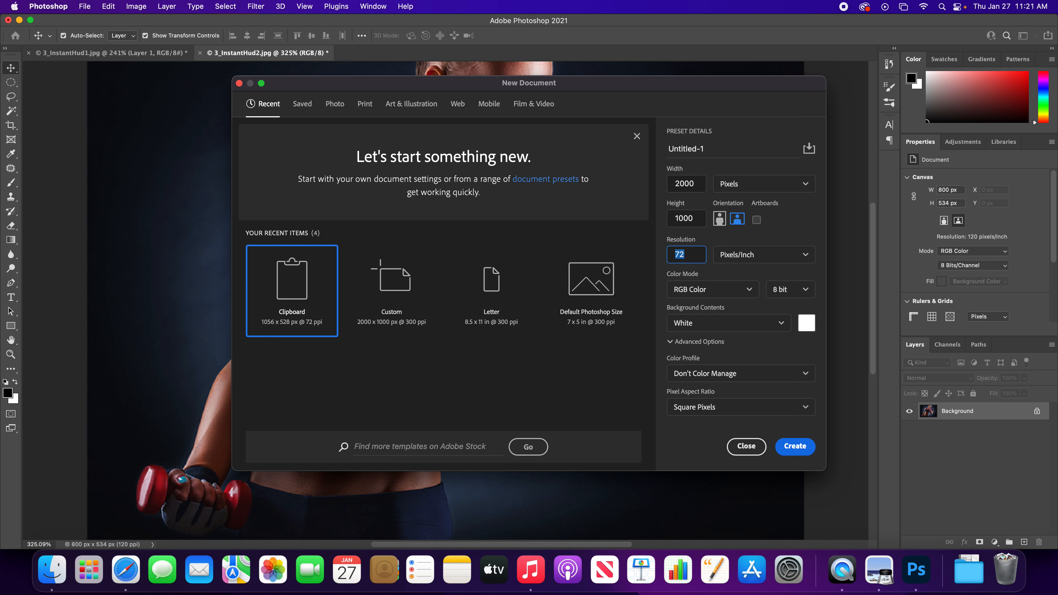
pyautogui.write('150')
pyautogui.click(795, 447)
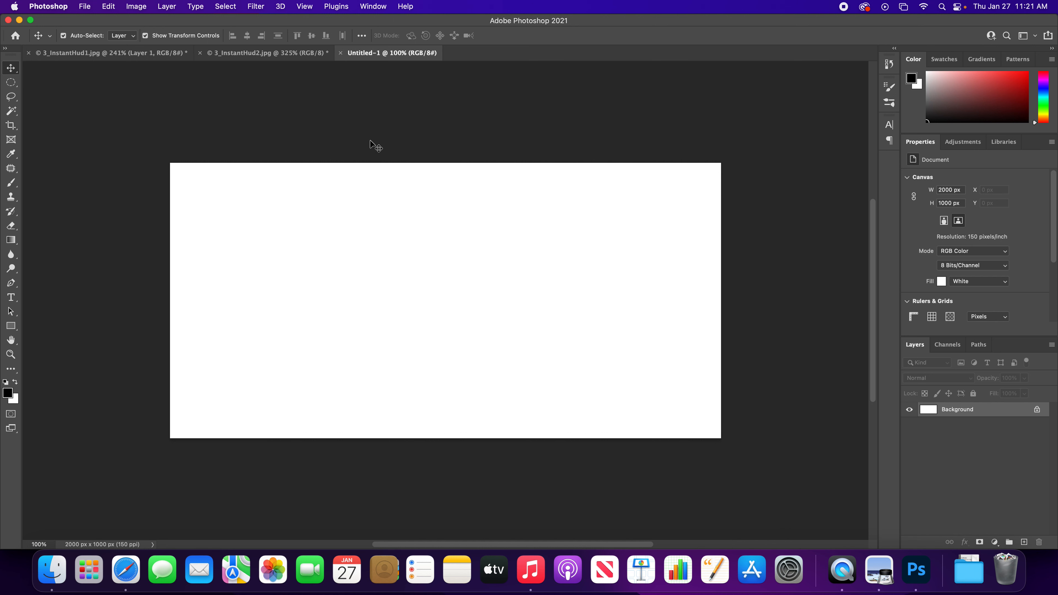
# - Duplicate the Background layer of 3_InstantHud2.jpg into the Untitled-1 document as "Woman" and switch to that document
pyautogui.click(269, 53)
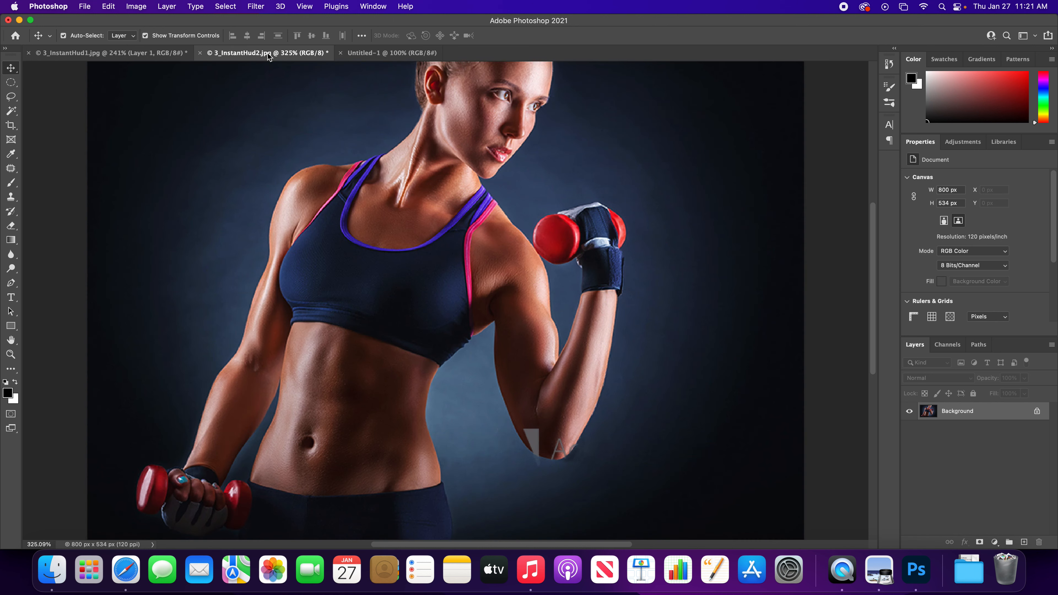
pyautogui.rightClick(957, 413)
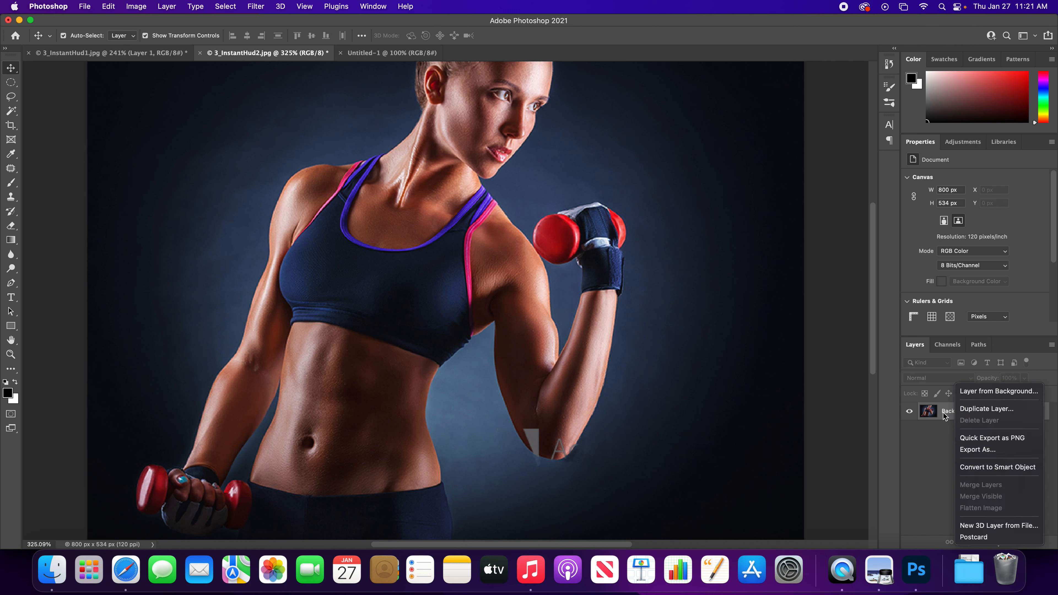
pyautogui.click(981, 411)
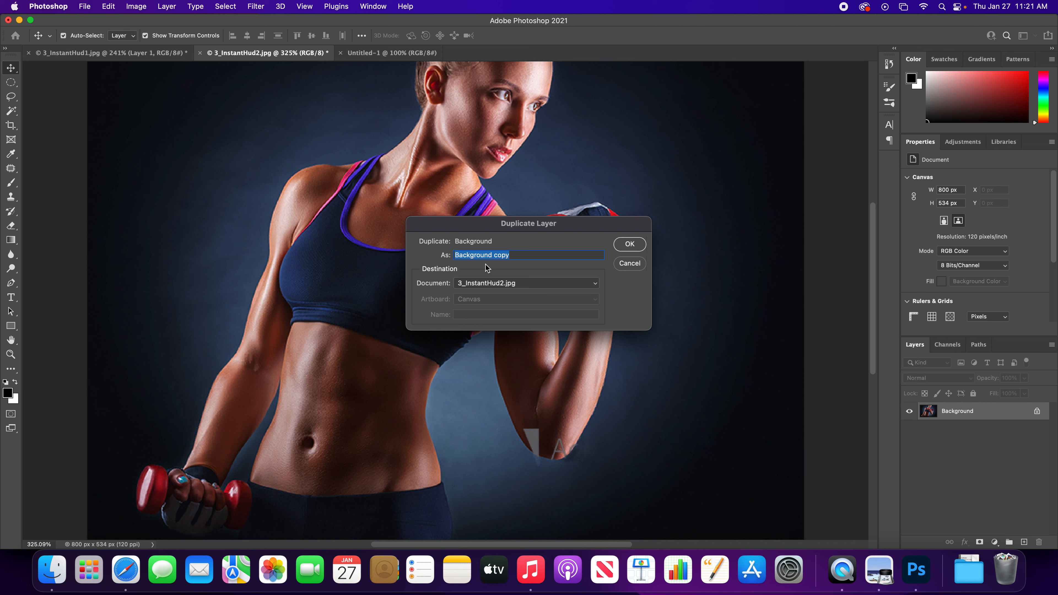
pyautogui.click(494, 284)
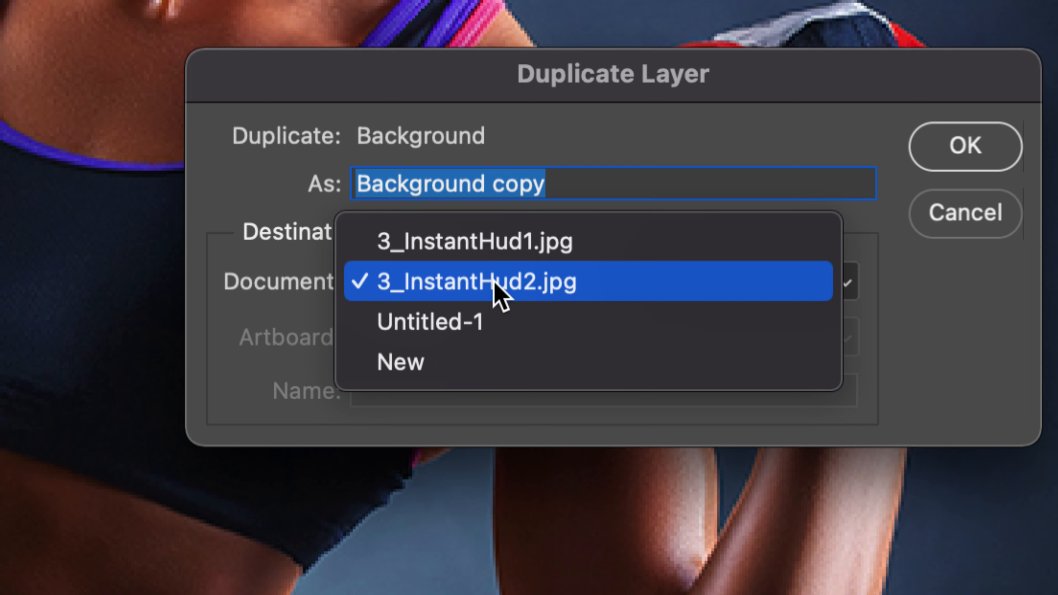
pyautogui.click(450, 322)
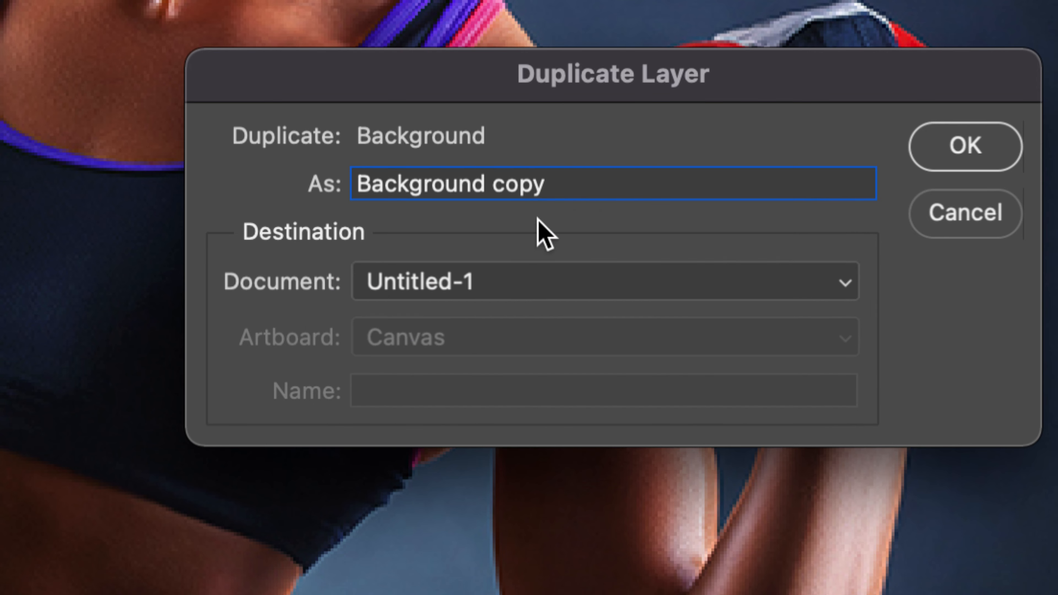
pyautogui.moveTo(555, 184); pyautogui.dragTo(346, 182)
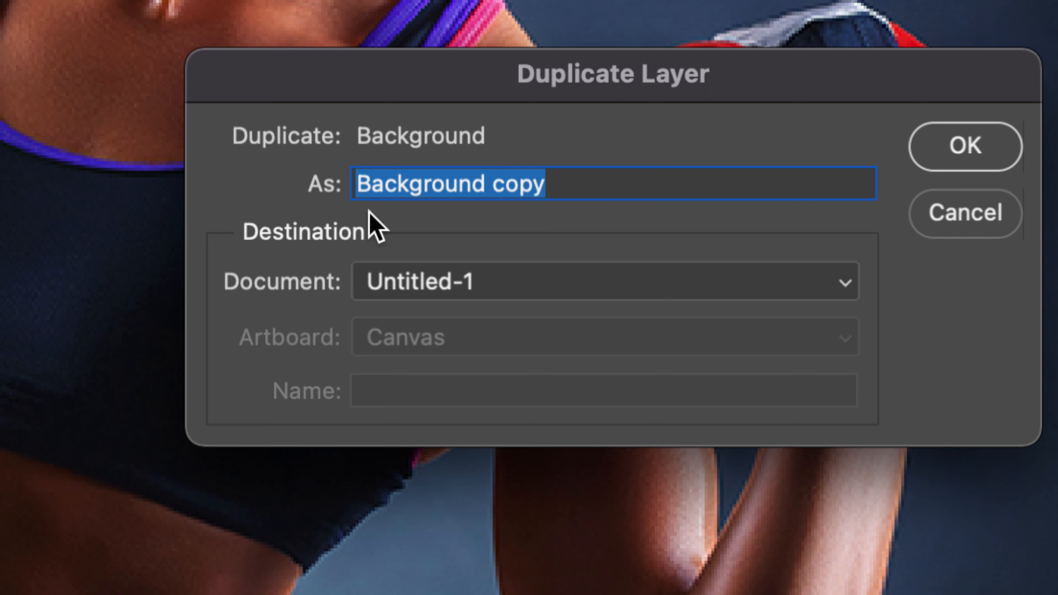
pyautogui.write('Woman')
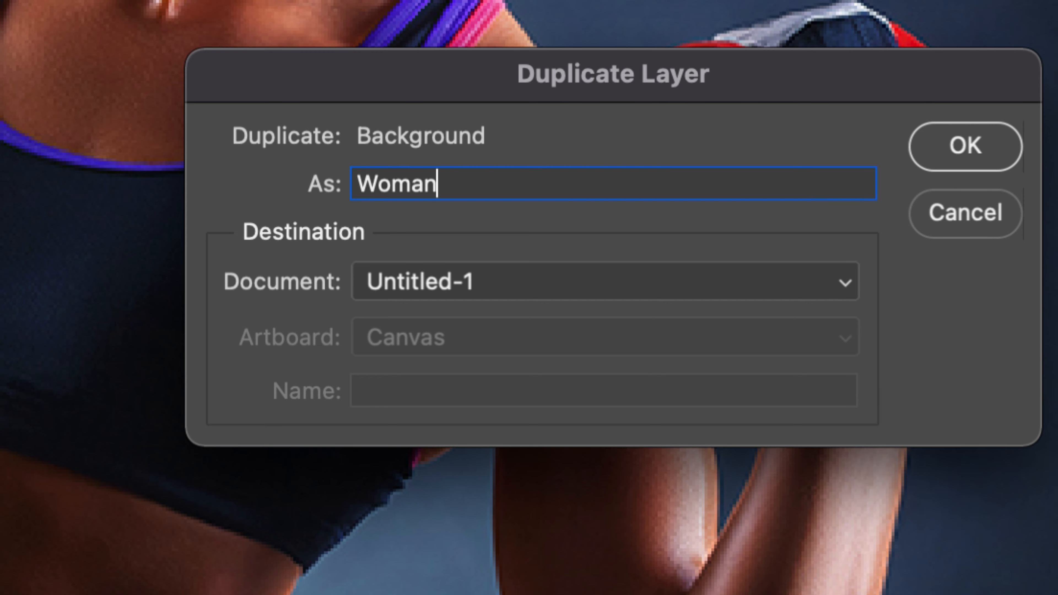
pyautogui.click(950, 155)
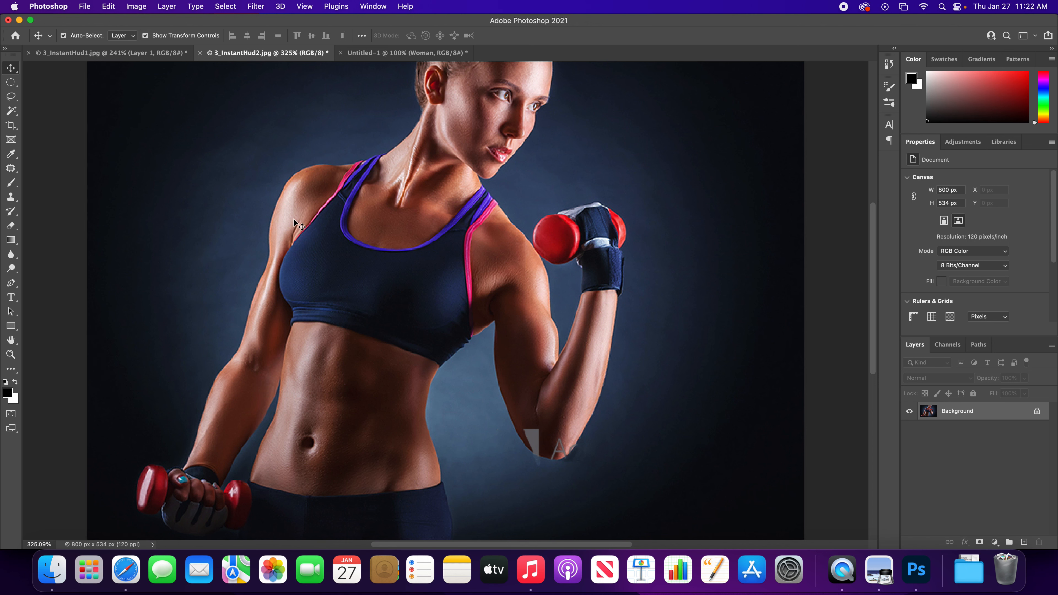
pyautogui.click(383, 53)
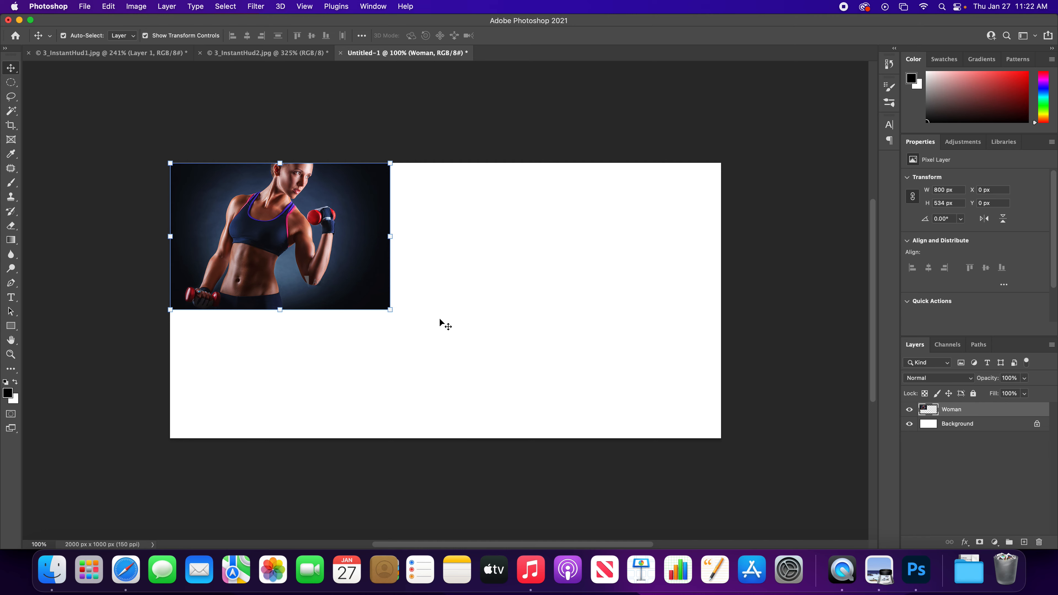
# - Enlarge the Woman layer proportionally to about 258% so it covers the canvas, and move it up to bring the elbow into frame
pyautogui.click(388, 309)
pyautogui.moveTo(387, 309); pyautogui.dragTo(755, 499)
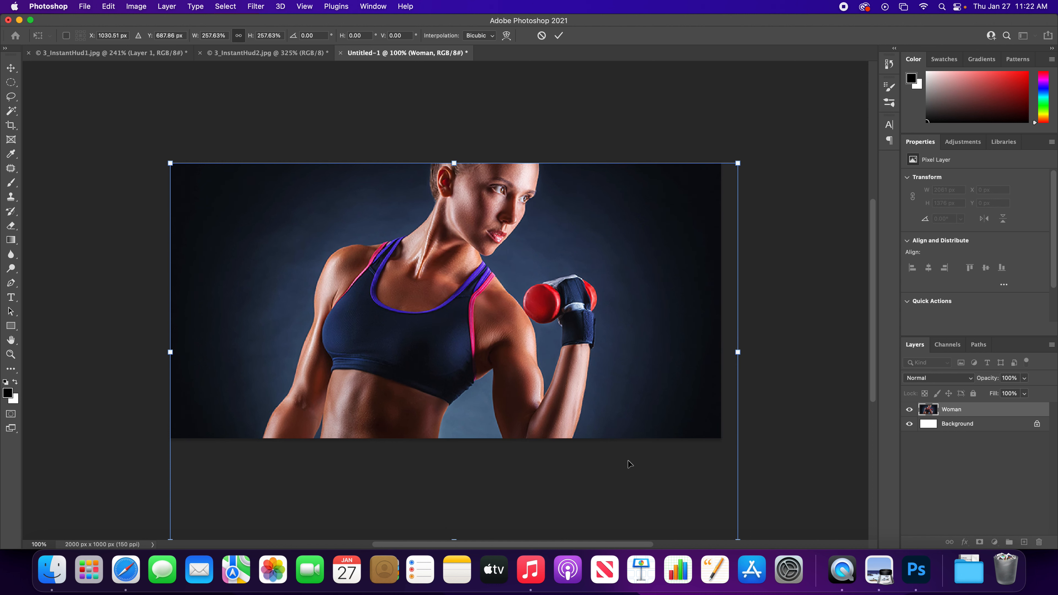
pyautogui.moveTo(512, 356); pyautogui.dragTo(513, 297)
pyautogui.press('Up')
pyautogui.press('Up')
pyautogui.press('Up')
pyautogui.press('Up')
pyautogui.press('Up')
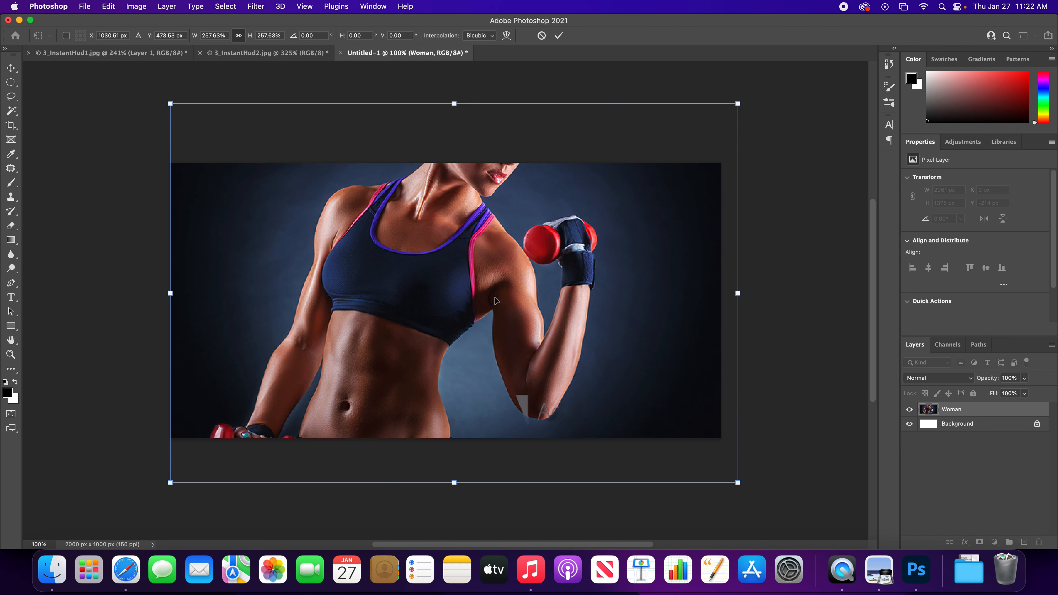
# - Nudge the enlarged Woman photo up and down to try different vertical framings on the canvas
pyautogui.hotkey('shift', 'Up')
pyautogui.hotkey('shift', 'Up')
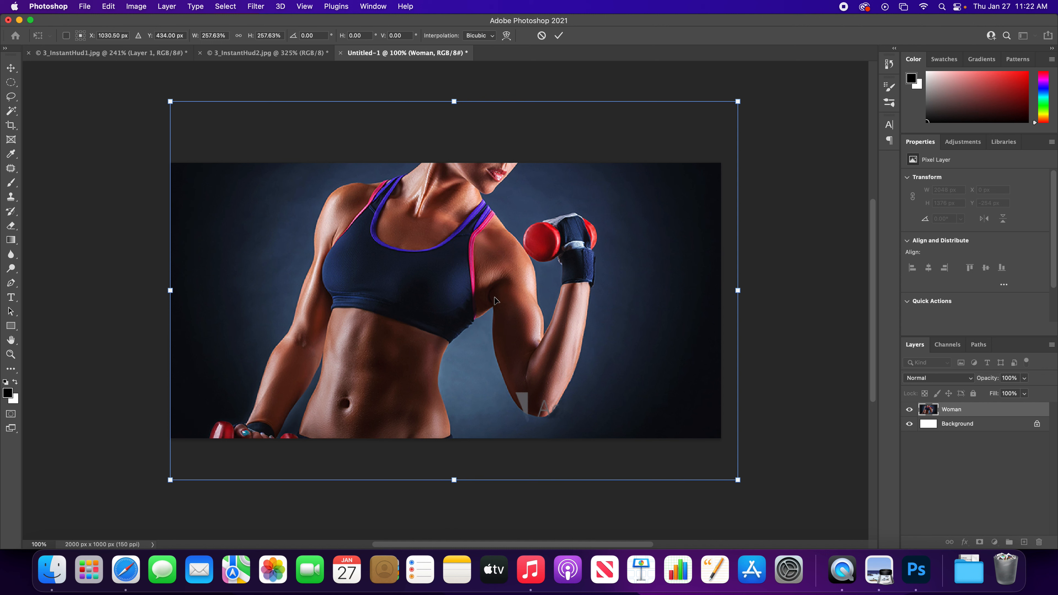
pyautogui.hotkey('shift', 'Up')
pyautogui.hotkey('shift', 'Up')
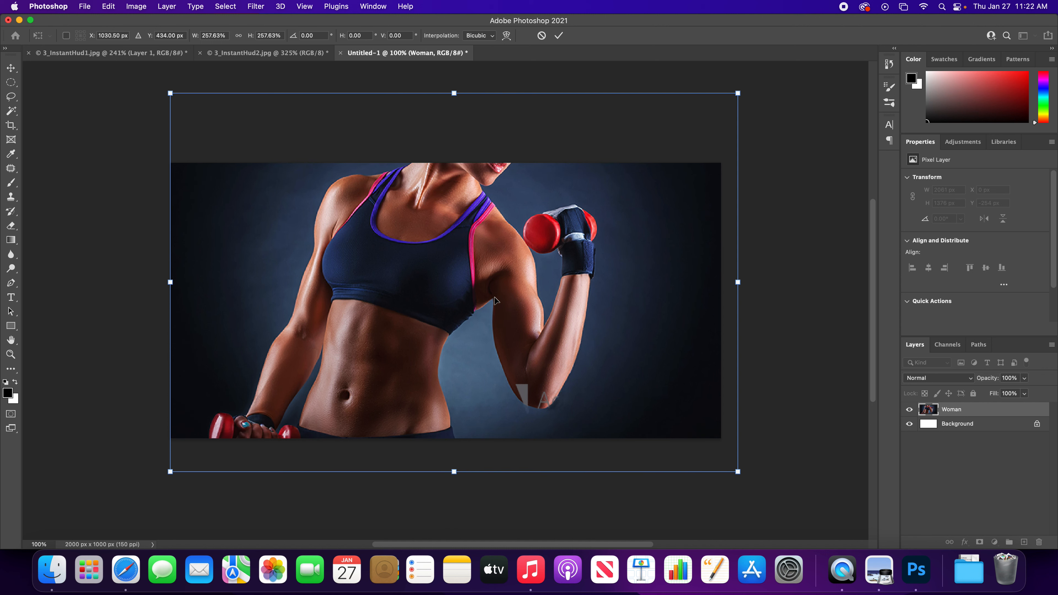
pyautogui.hotkey('shift', 'Down')
pyautogui.hotkey('shift', 'Down')
pyautogui.hotkey('shift', 'Down')
pyautogui.hotkey('shift', 'Down')
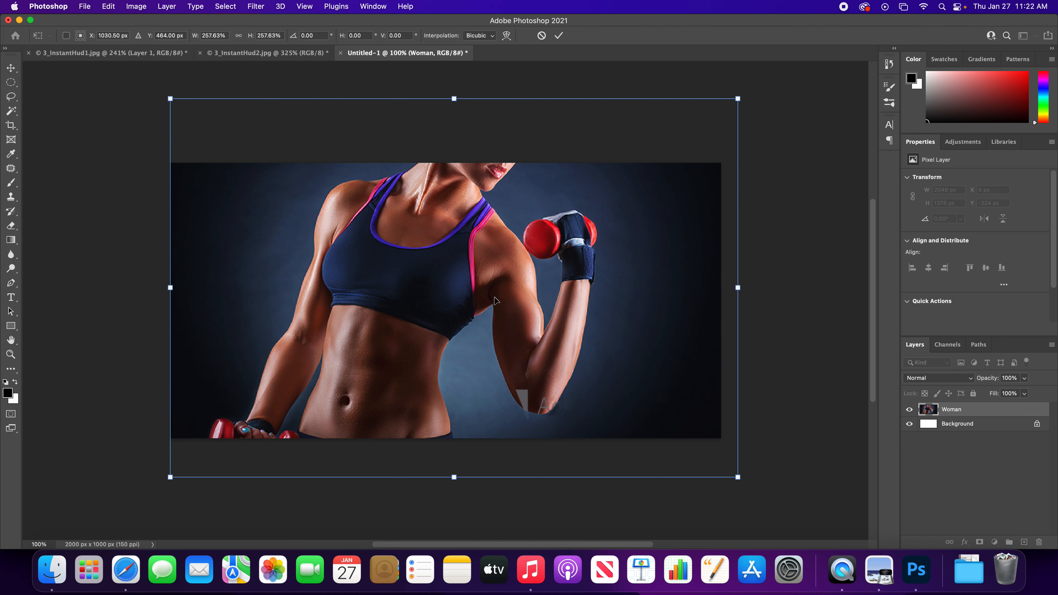
pyautogui.hotkey('shift', 'Up')
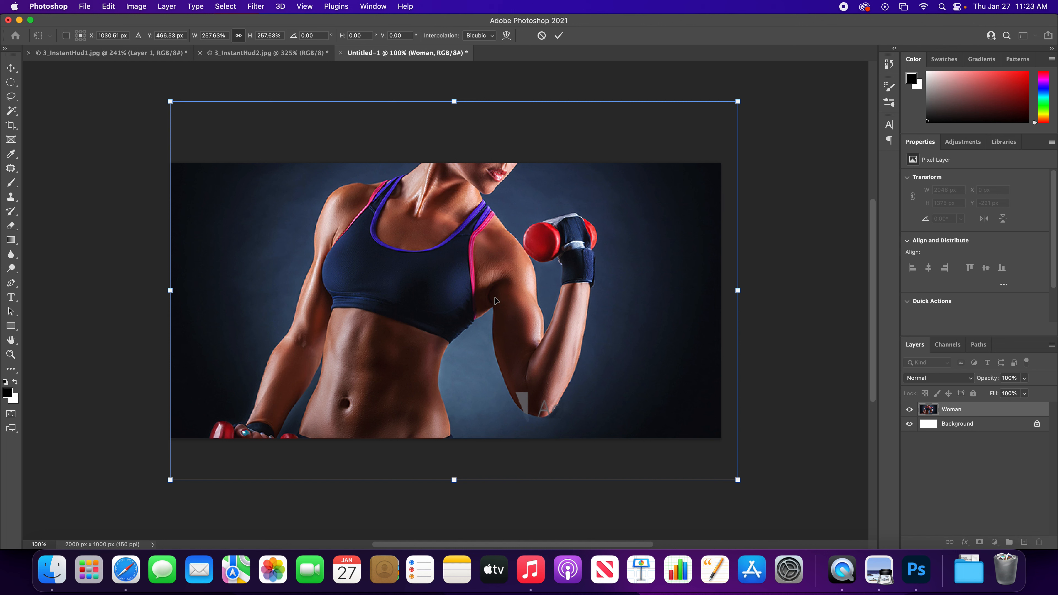
pyautogui.press('Down')
pyautogui.press('Down')
pyautogui.press('Down')
pyautogui.press('Down')
pyautogui.press('Down')
pyautogui.press('Down')
pyautogui.press('Down')
pyautogui.press('Down')
pyautogui.press('Down')
pyautogui.press('Down')
pyautogui.press('Down')
pyautogui.press('Down')
pyautogui.press('Down')
pyautogui.press('Down')
pyautogui.press('Down')
pyautogui.press('Down')
pyautogui.press('Down')
pyautogui.press('Down')
pyautogui.press('Down')
pyautogui.press('Down')
pyautogui.press('Down')
pyautogui.press('Down')
pyautogui.press('Down')
pyautogui.press('Down')
pyautogui.press('Down')
pyautogui.press('Down')
pyautogui.press('Down')
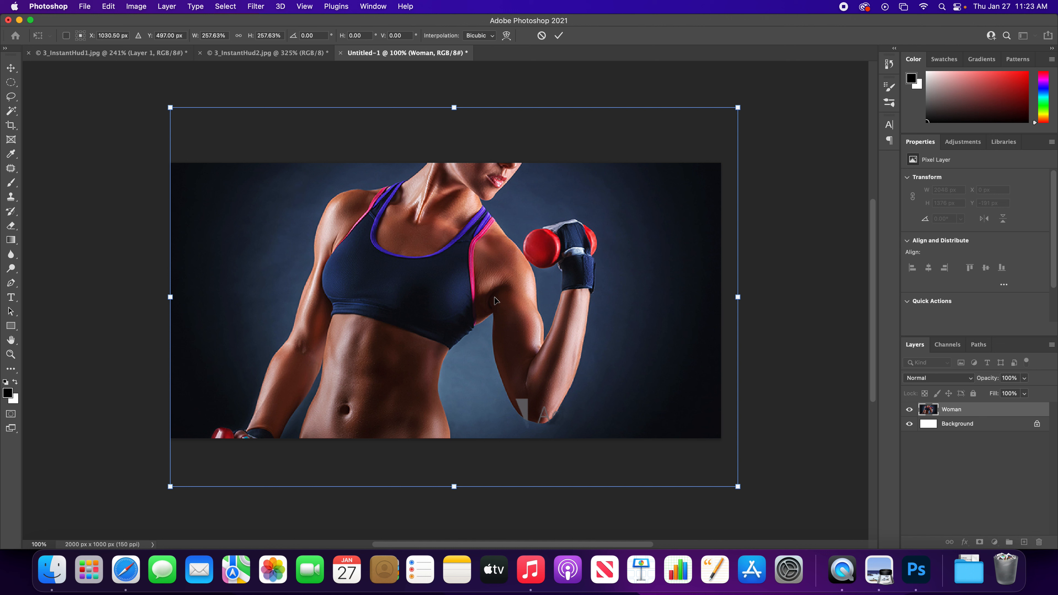
pyautogui.press('Down')
pyautogui.press('Down')
pyautogui.press('Down')
pyautogui.press('Down')
pyautogui.press('Down')
pyautogui.press('Down')
pyautogui.press('Down')
pyautogui.press('Down')
pyautogui.press('Down')
pyautogui.press('Down')
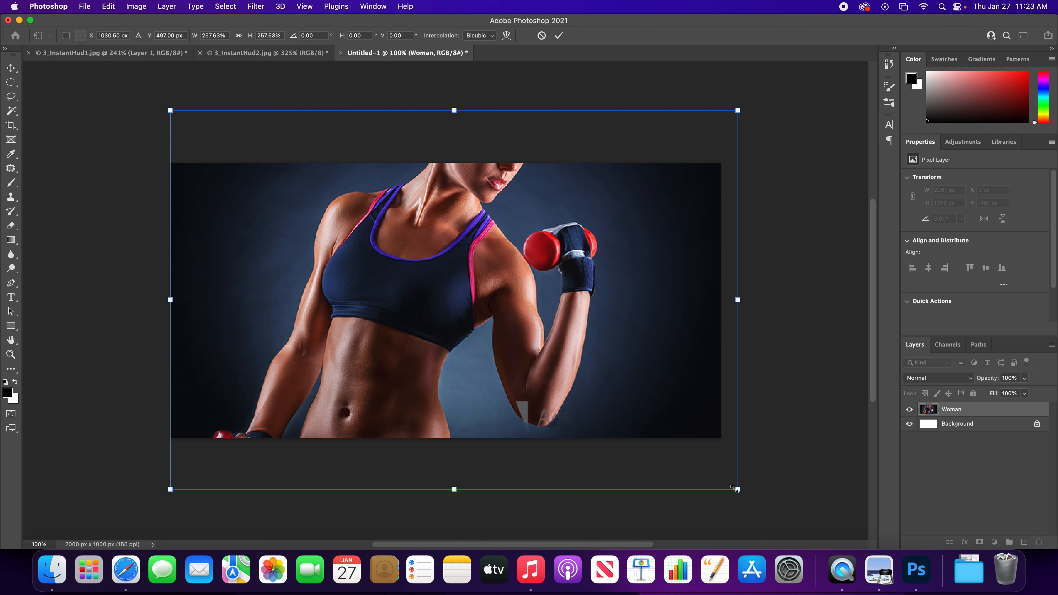
# - Scale the Woman layer up to 269.21%, centre it on the canvas at X 1000, Y 500 px, and apply the transform
pyautogui.moveTo(736, 489); pyautogui.dragTo(764, 506)
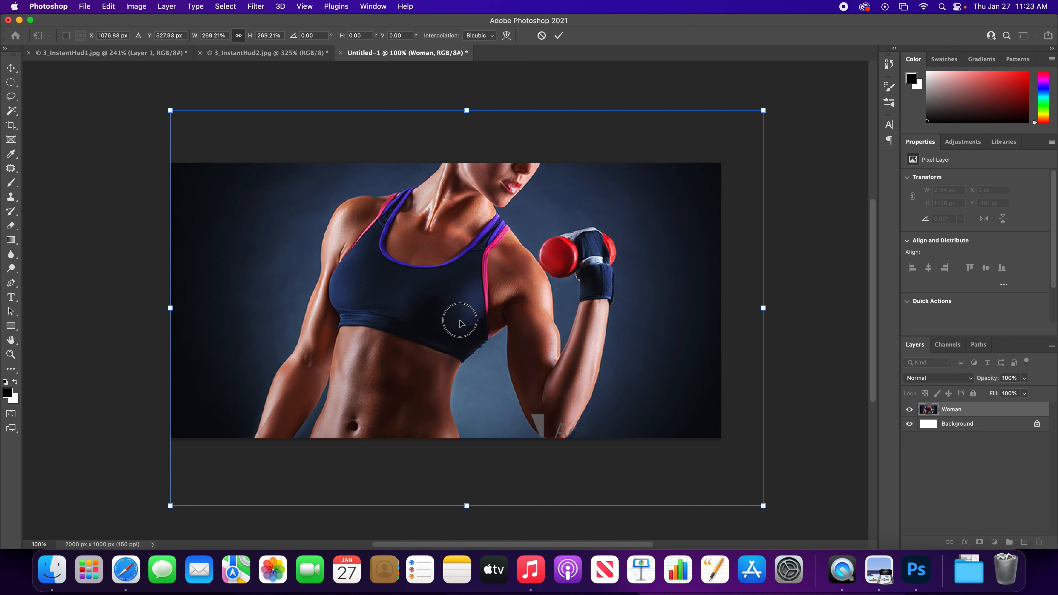
pyautogui.moveTo(460, 322)
pyautogui.mouseDown()
pyautogui.moveTo(460, 308)
pyautogui.moveTo(442, 320)
pyautogui.mouseUp()
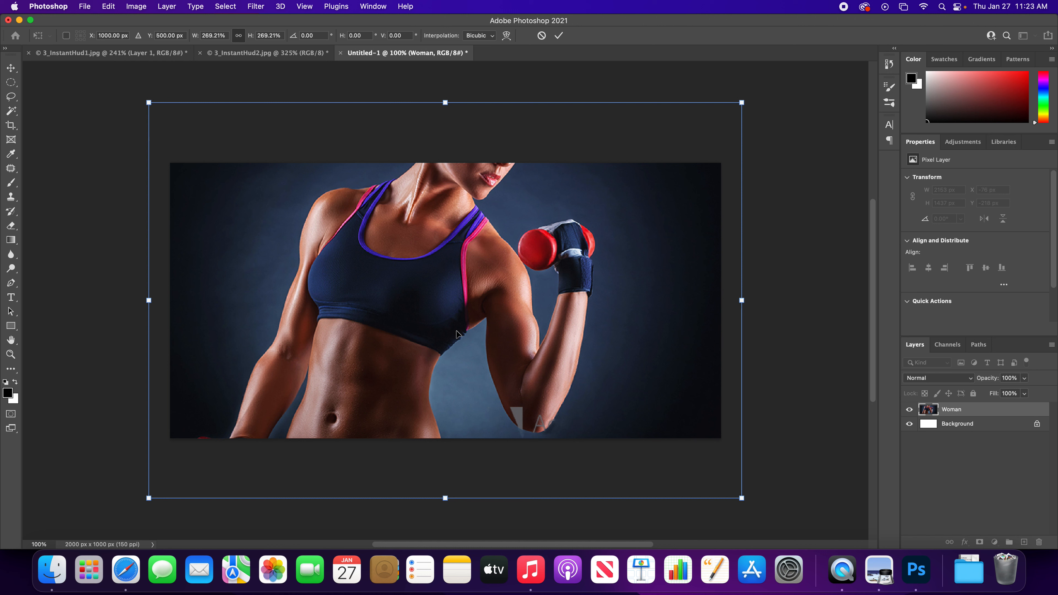
pyautogui.press('Return')
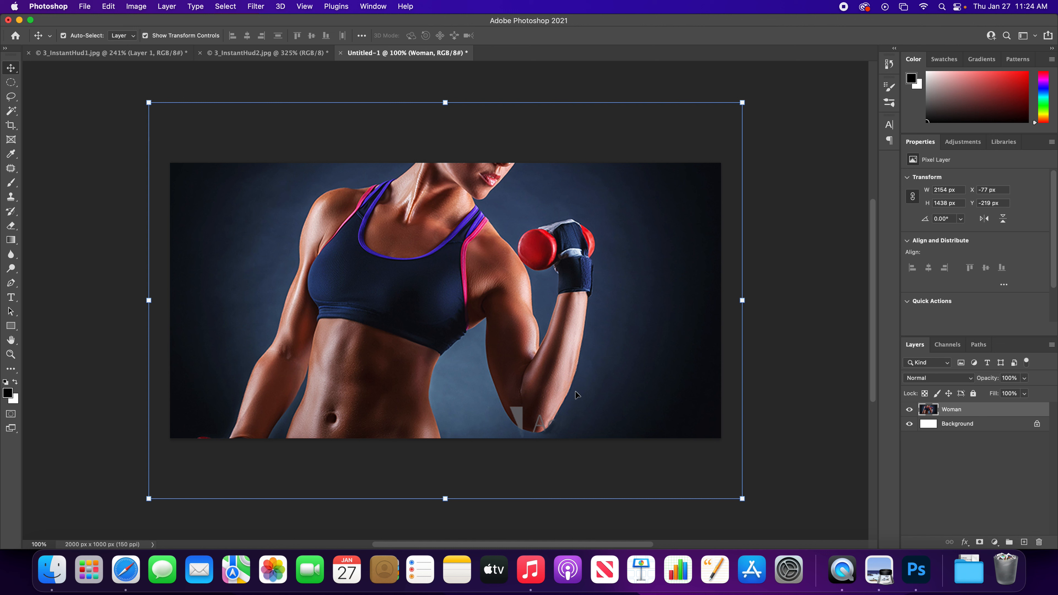
# - Add a new layer above the Woman layer and fill it with 50% Gray at 100% opacity
pyautogui.click(932, 478)
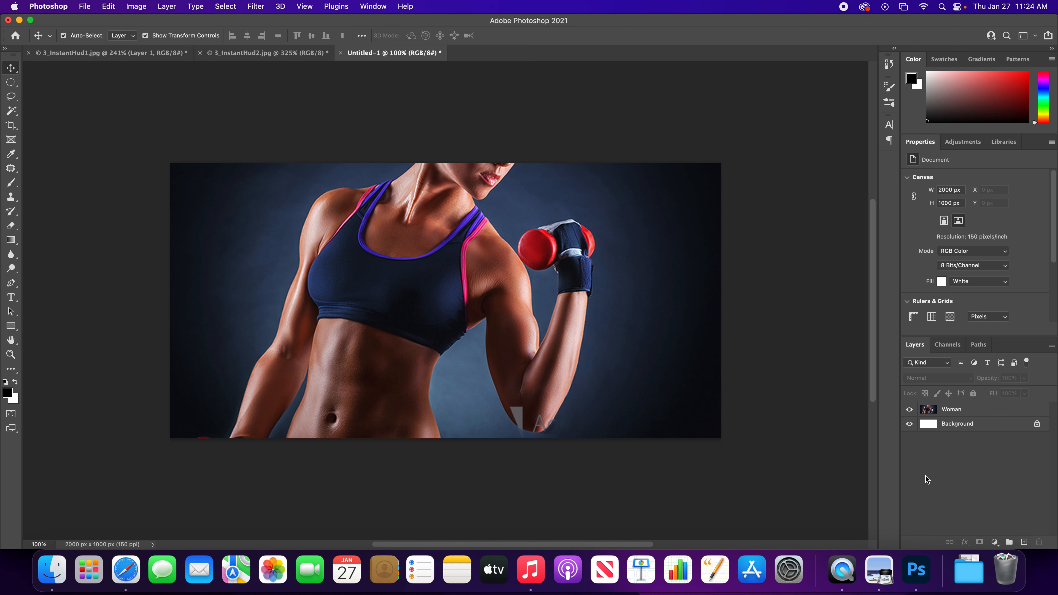
pyautogui.click(1024, 542)
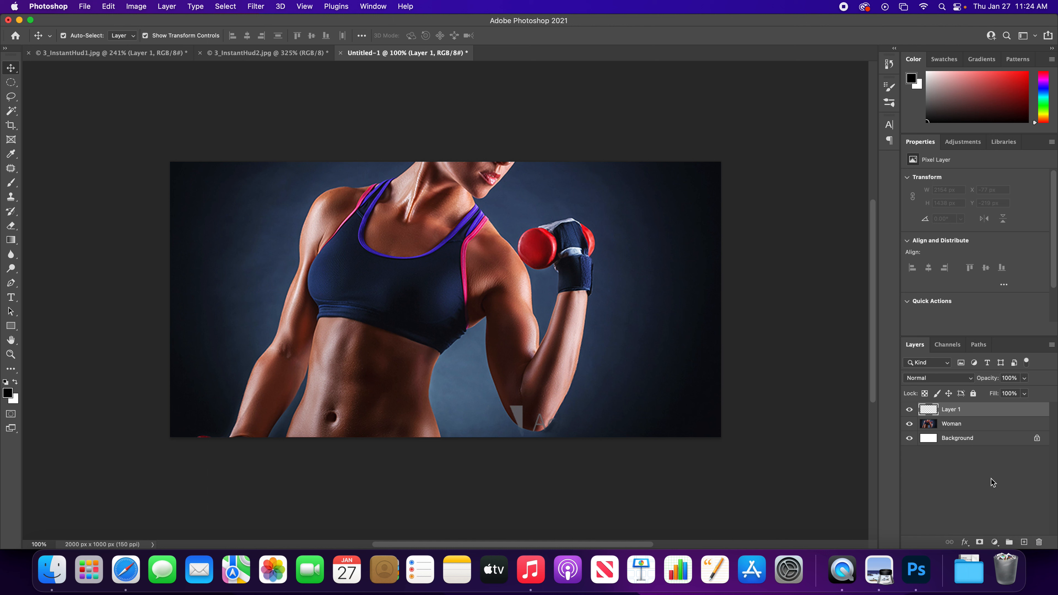
pyautogui.hotkey('shift', 'BackSpace')
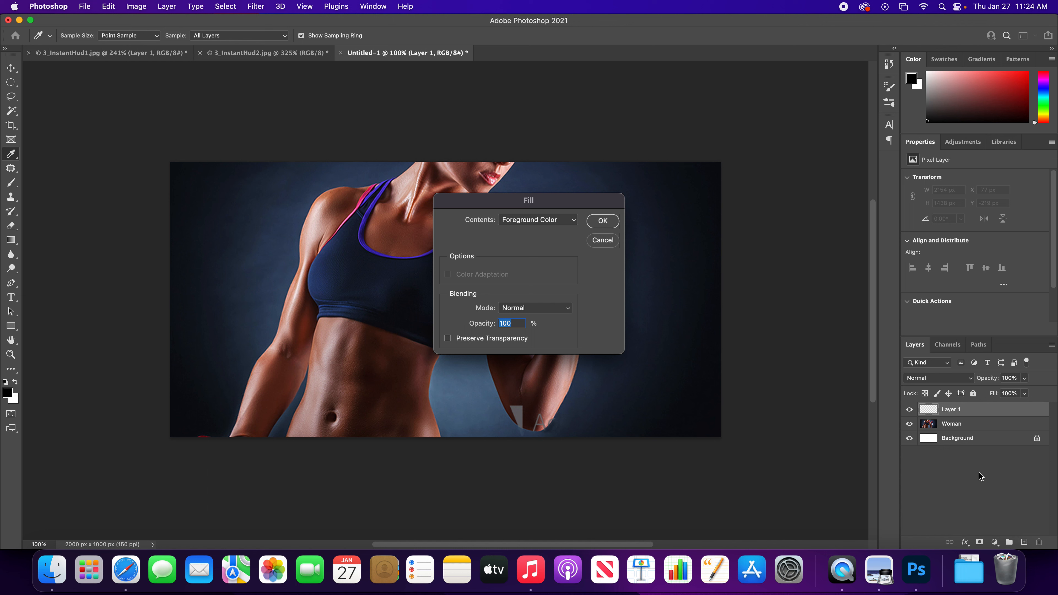
pyautogui.click(559, 223)
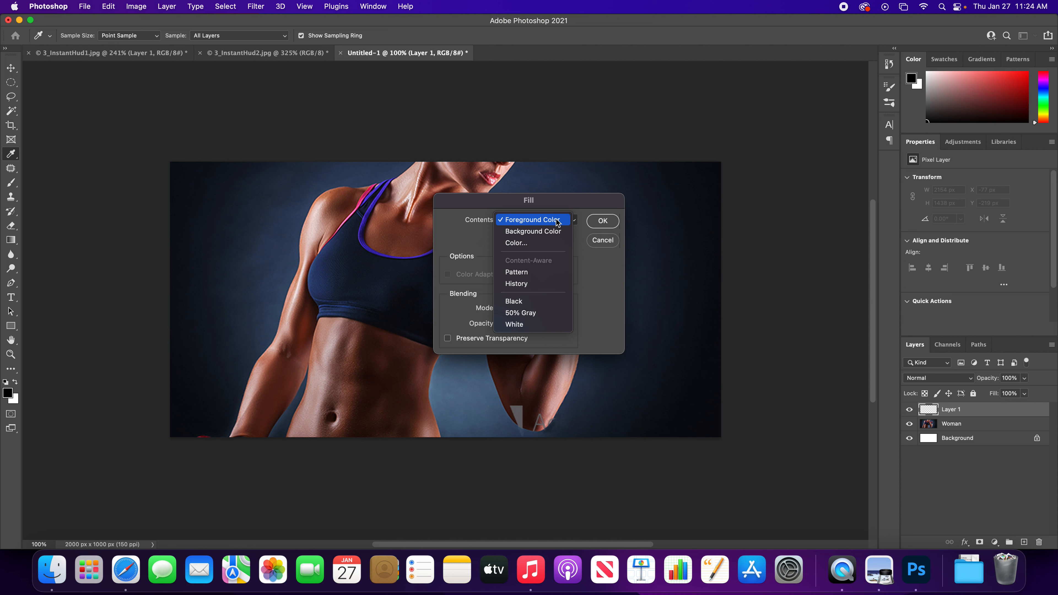
pyautogui.click(532, 315)
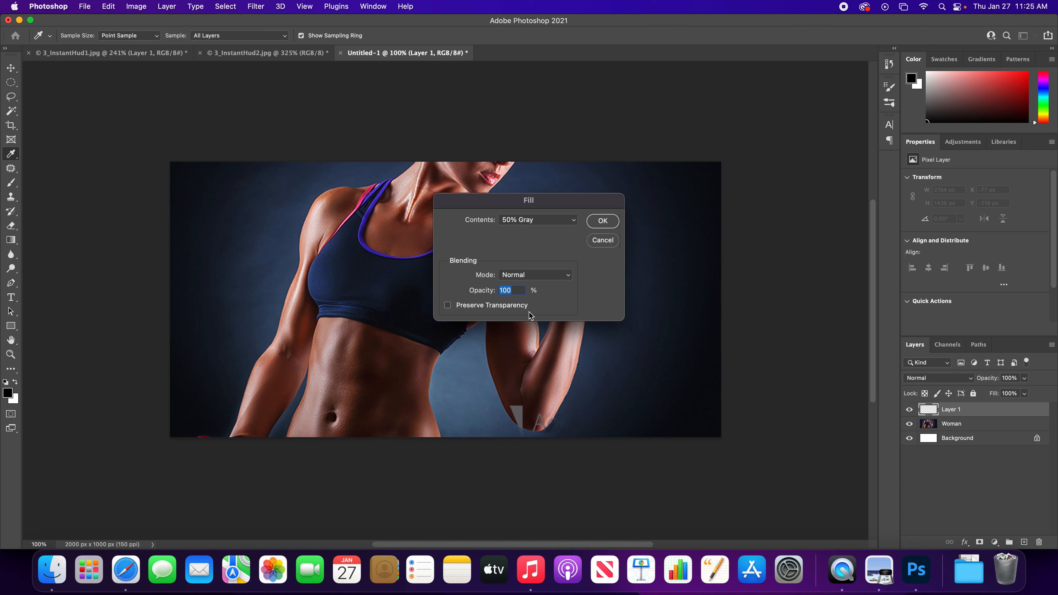
pyautogui.click(609, 222)
pyautogui.press('v')
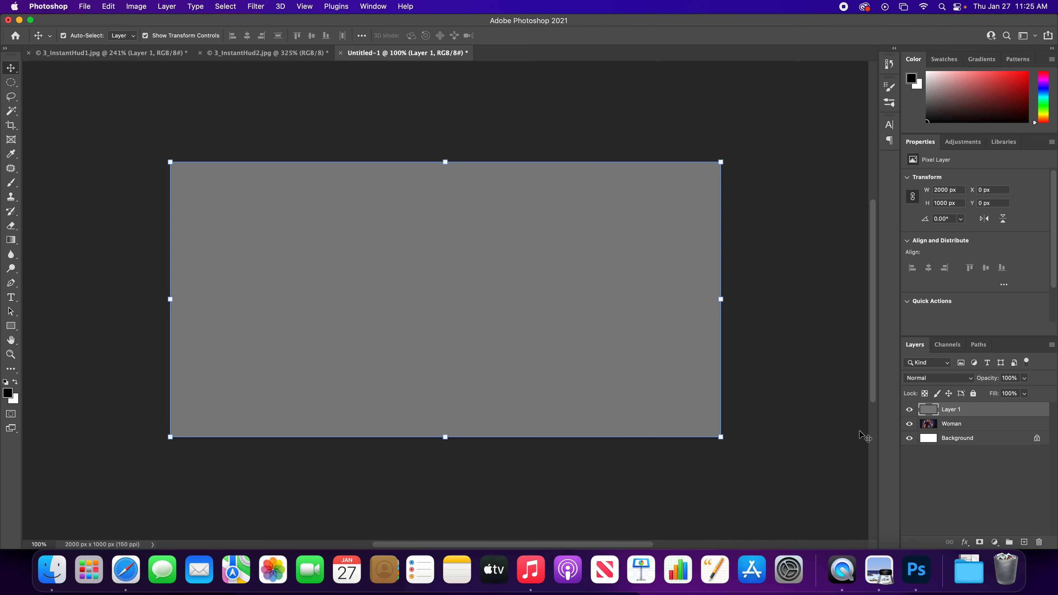
# - Add a Pattern Overlay effect to the gray layer using the HUD Display pattern
pyautogui.click(965, 542)
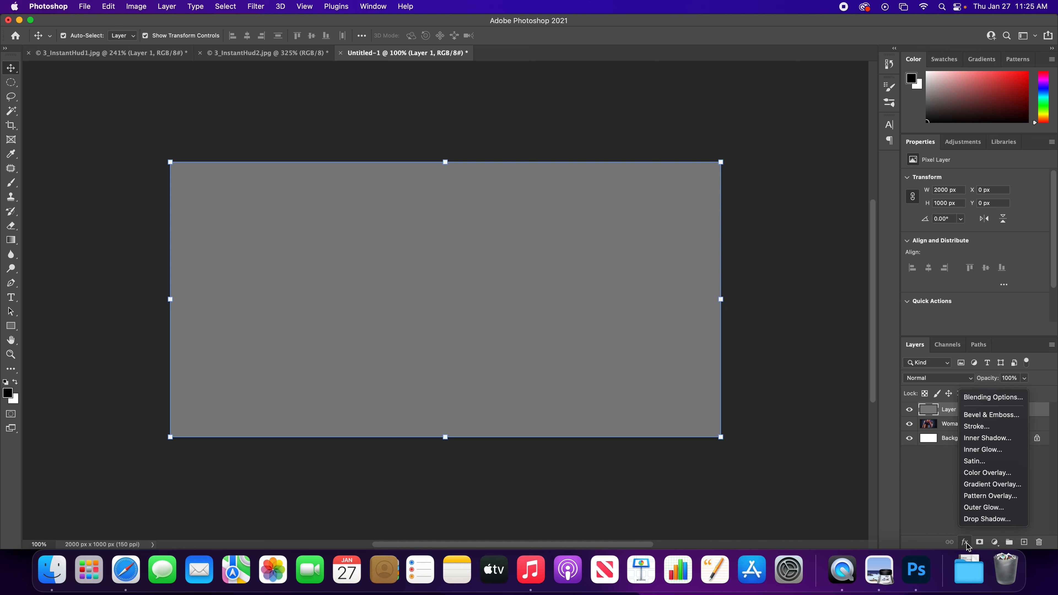
pyautogui.click(989, 496)
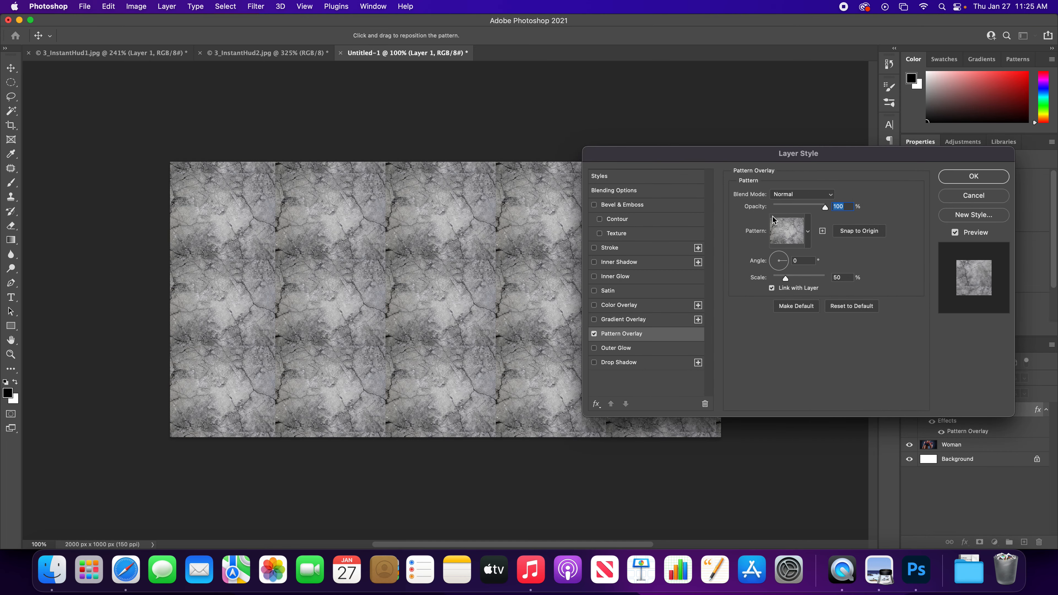
pyautogui.moveTo(741, 162); pyautogui.dragTo(744, 121)
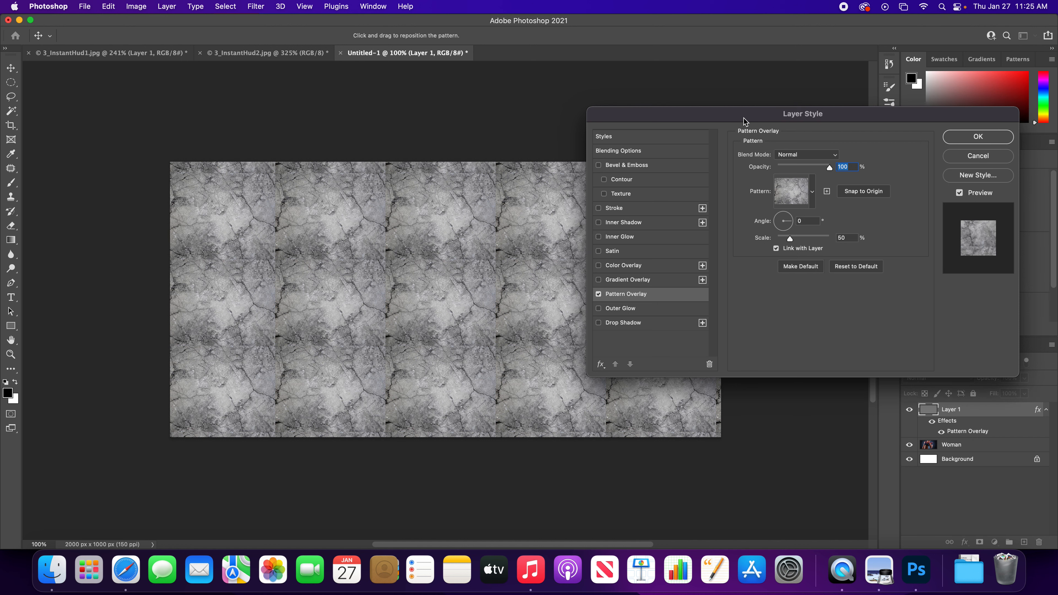
pyautogui.click(815, 192)
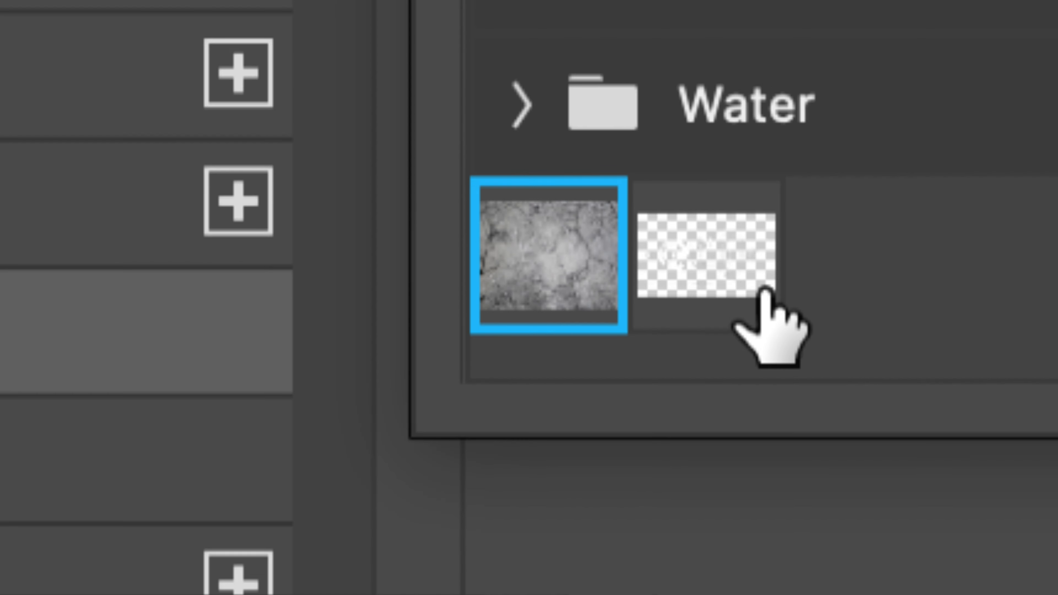
pyautogui.click(725, 270)
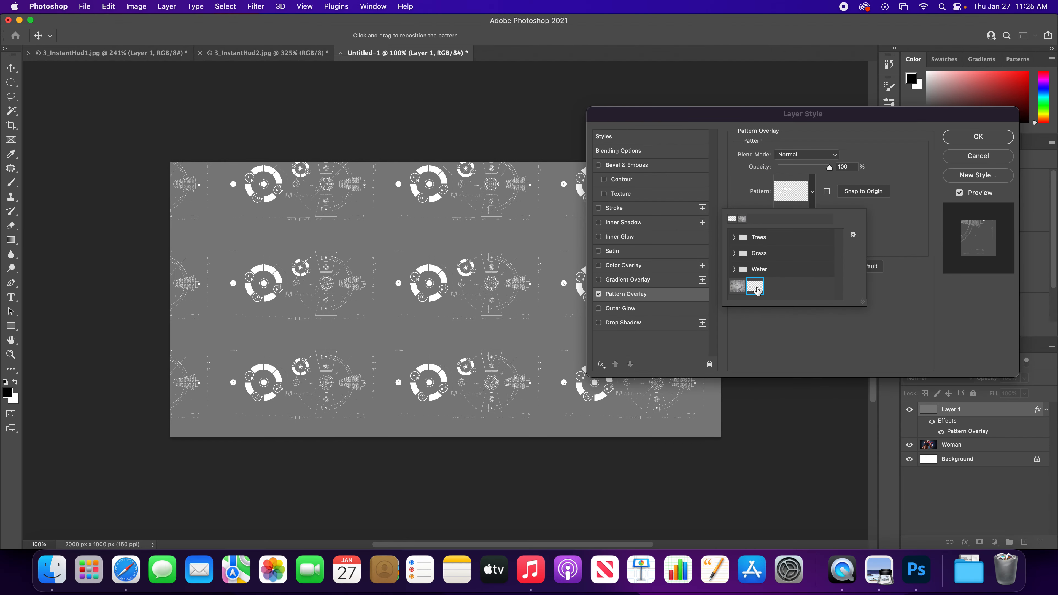
pyautogui.click(910, 234)
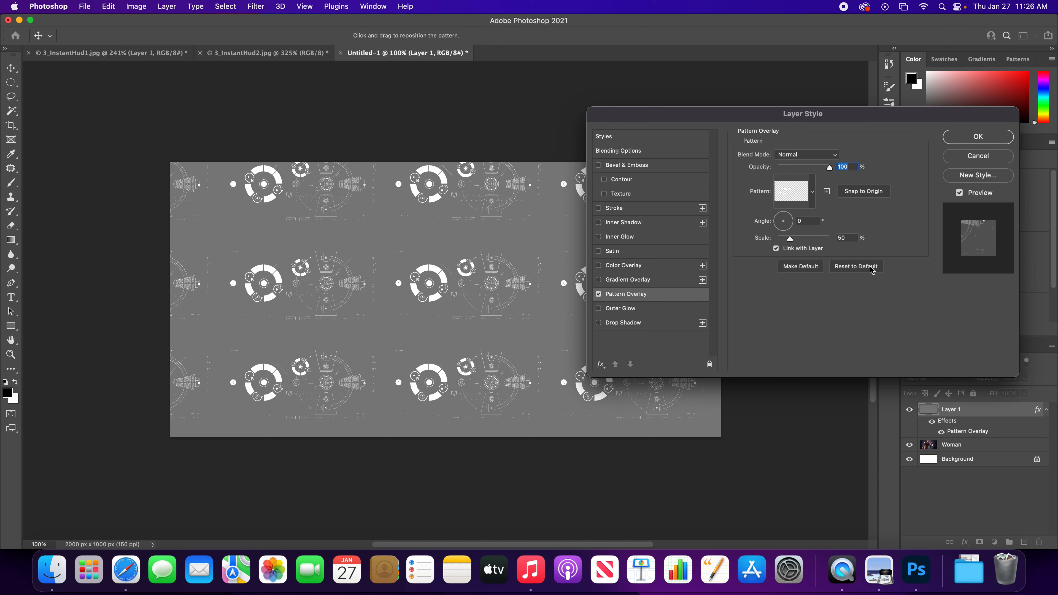
# - Enlarge the HUD pattern to 245% scale and reposition it so the dials and gear drawings fill the canvas
pyautogui.moveTo(791, 239); pyautogui.dragTo(808, 242)
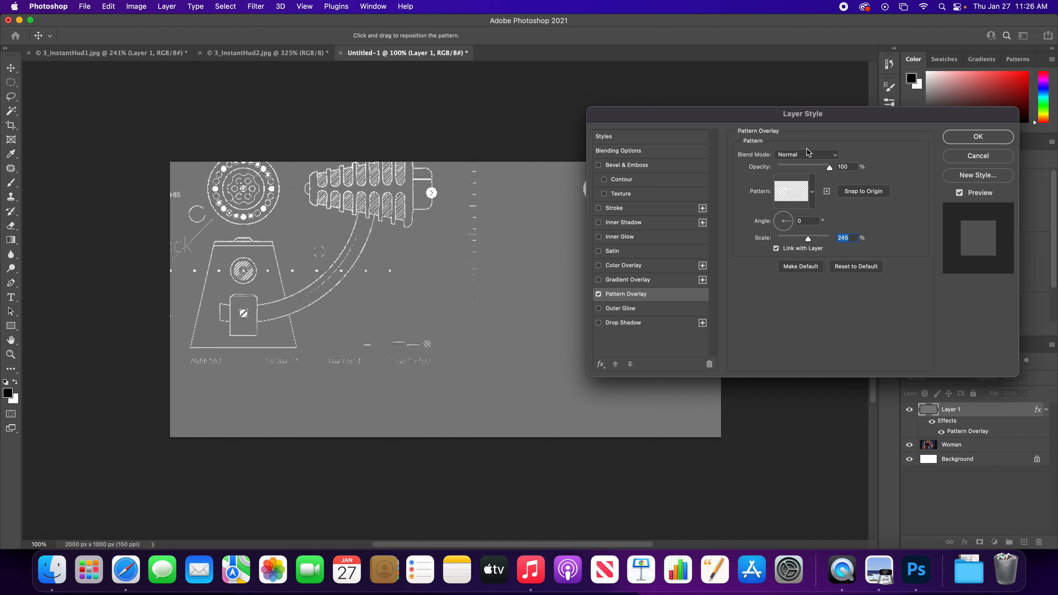
pyautogui.moveTo(783, 116); pyautogui.dragTo(818, 115)
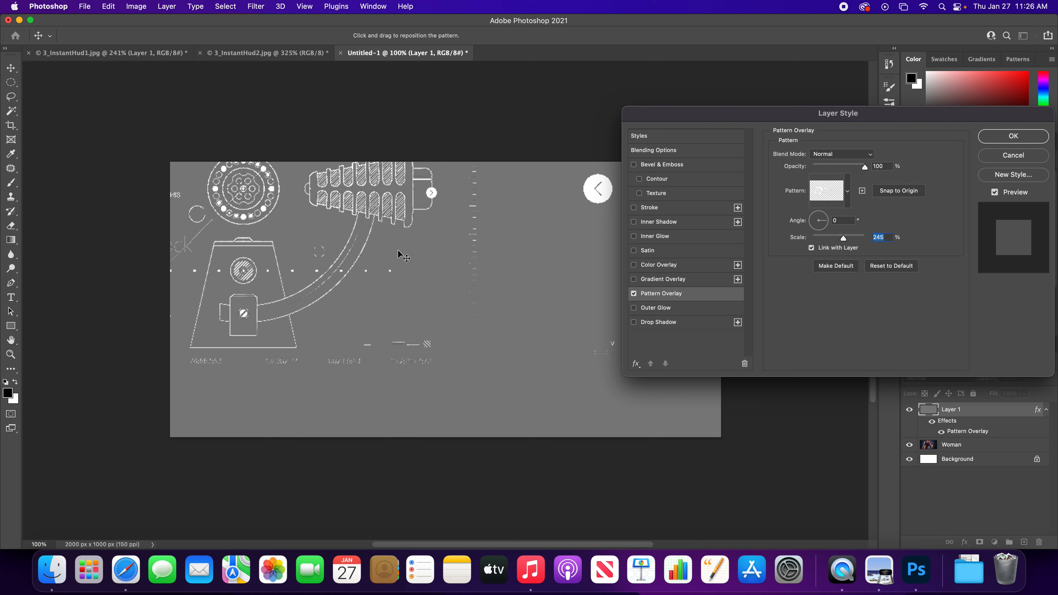
pyautogui.moveTo(358, 255); pyautogui.dragTo(669, 439)
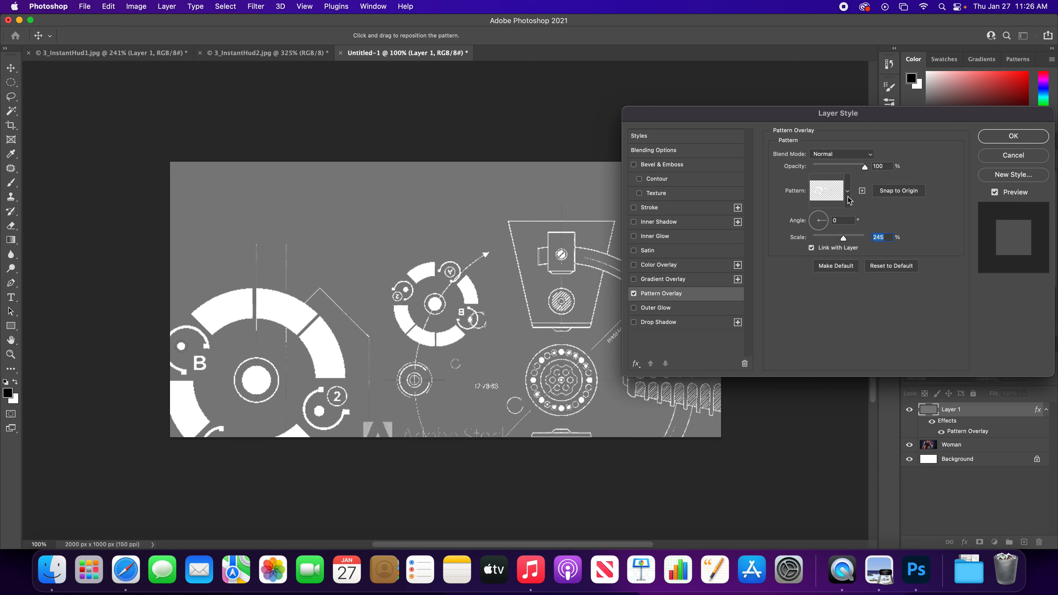
# - Set the Pattern Overlay's blend mode to Overlay and its opacity to 66%
pyautogui.click(858, 156)
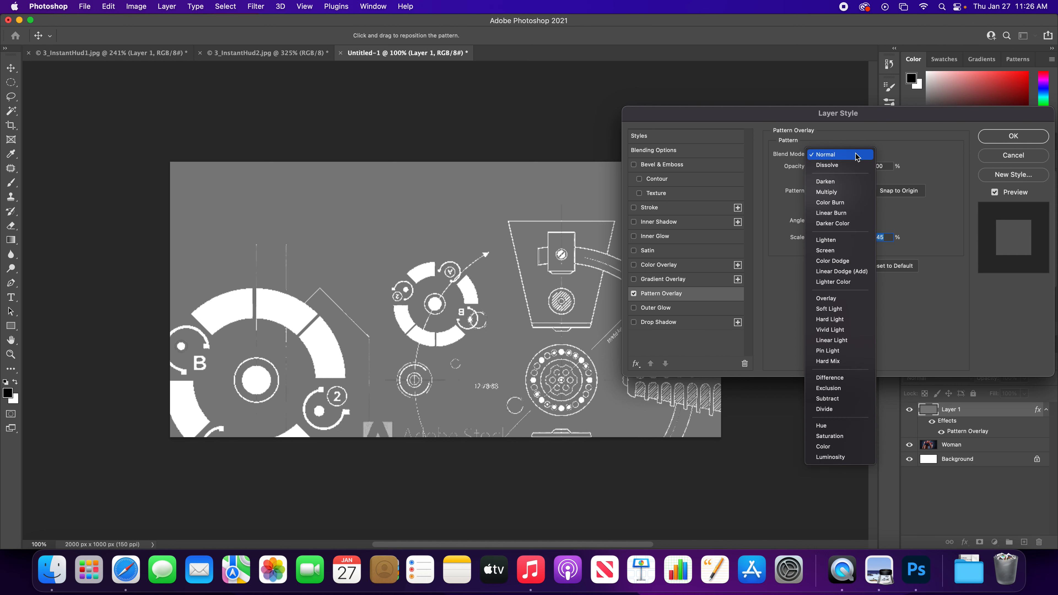
pyautogui.click(862, 303)
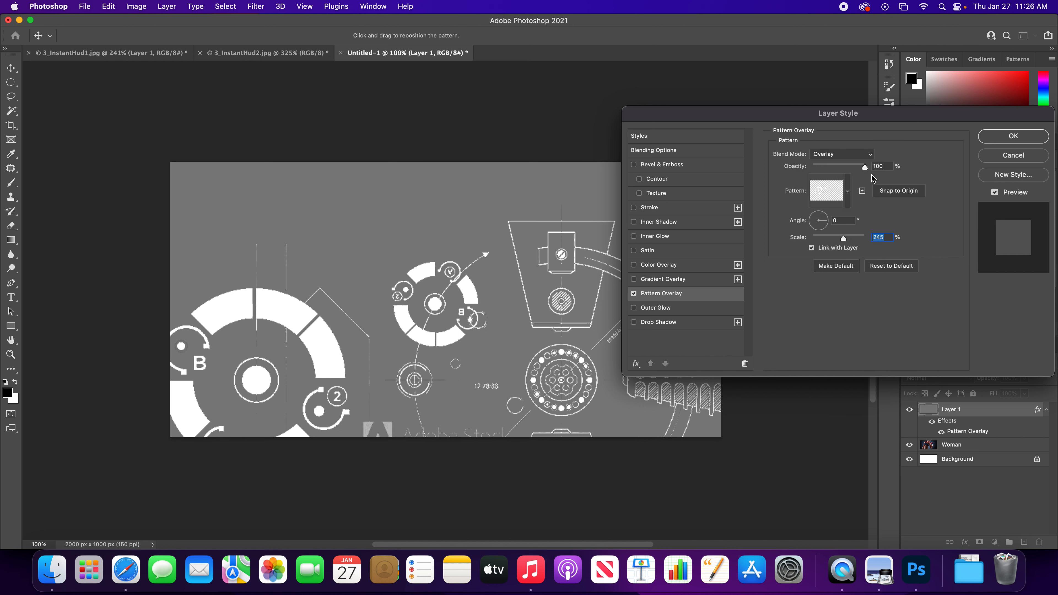
pyautogui.moveTo(865, 167); pyautogui.dragTo(835, 169)
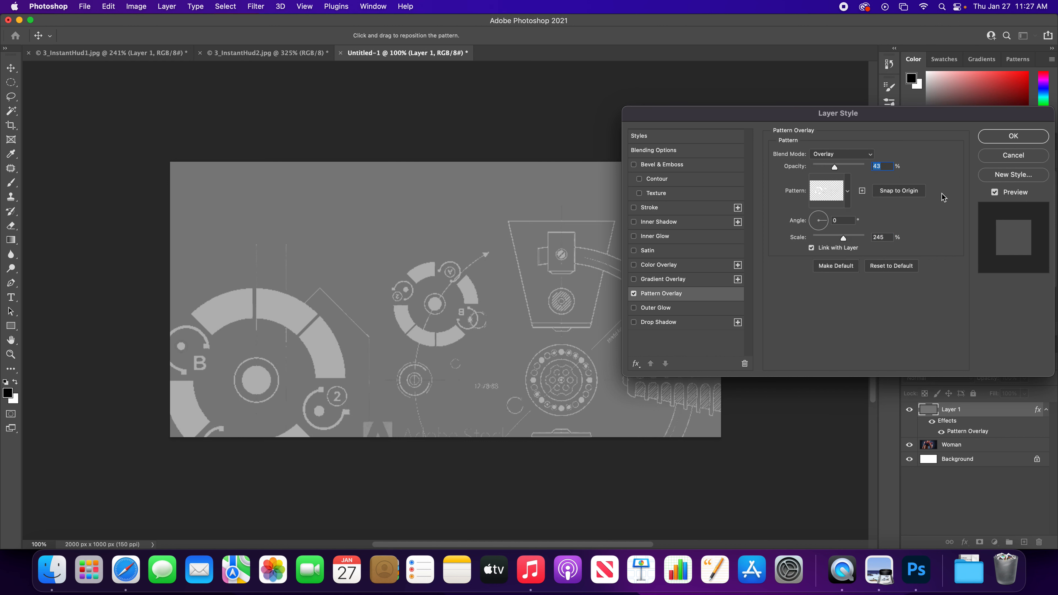
pyautogui.click(995, 193)
pyautogui.click(995, 192)
pyautogui.moveTo(835, 169); pyautogui.dragTo(848, 170)
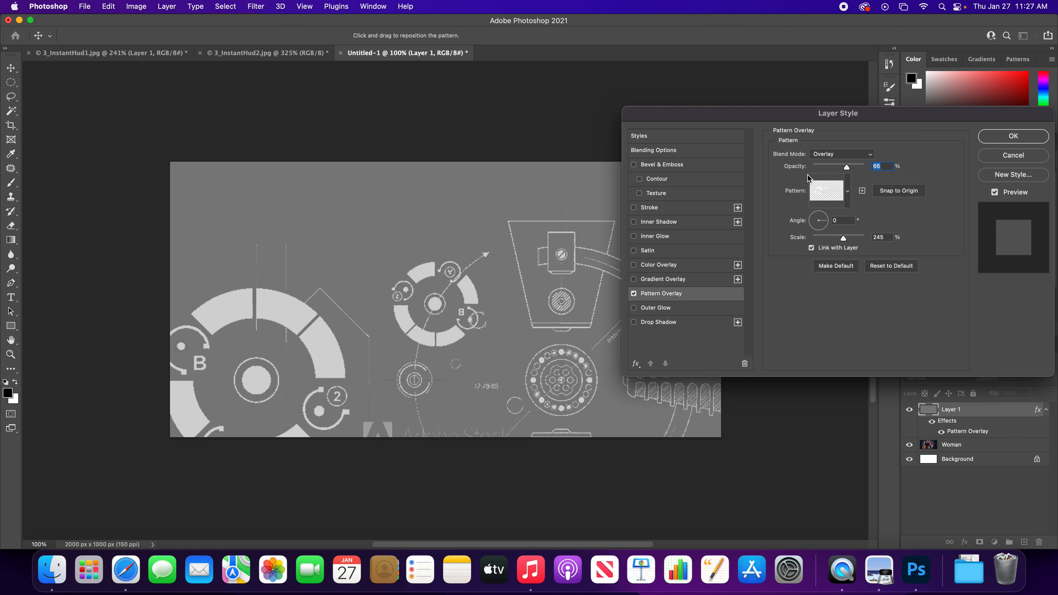
# - Reduce the gray layer's Fill Opacity to 0% and compare the photo with the Pattern Overlay off and on
pyautogui.click(675, 154)
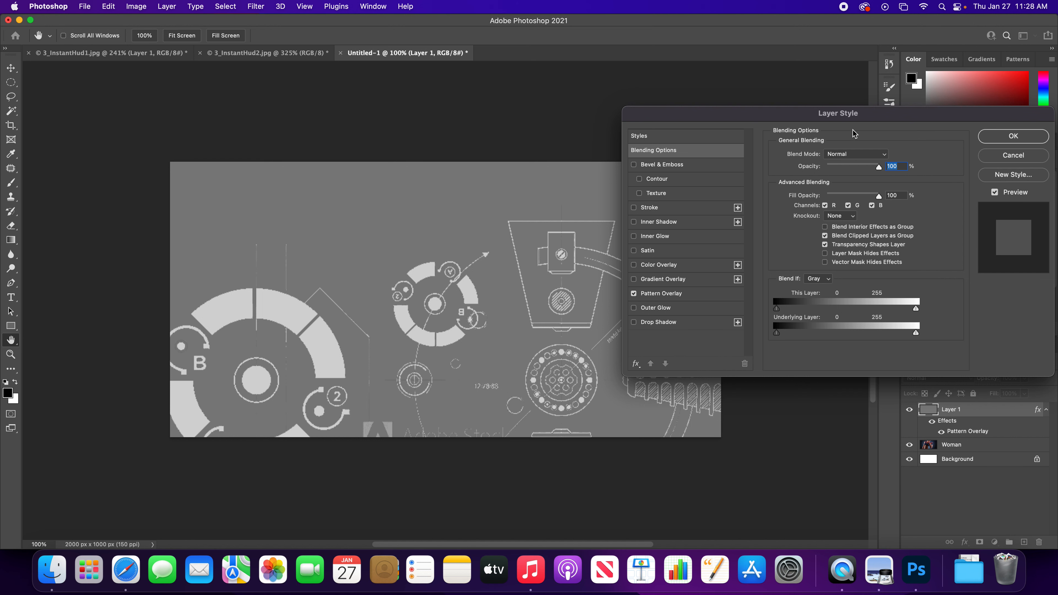
pyautogui.moveTo(856, 116)
pyautogui.mouseDown()
pyautogui.moveTo(838, 109)
pyautogui.moveTo(847, 106)
pyautogui.mouseUp()
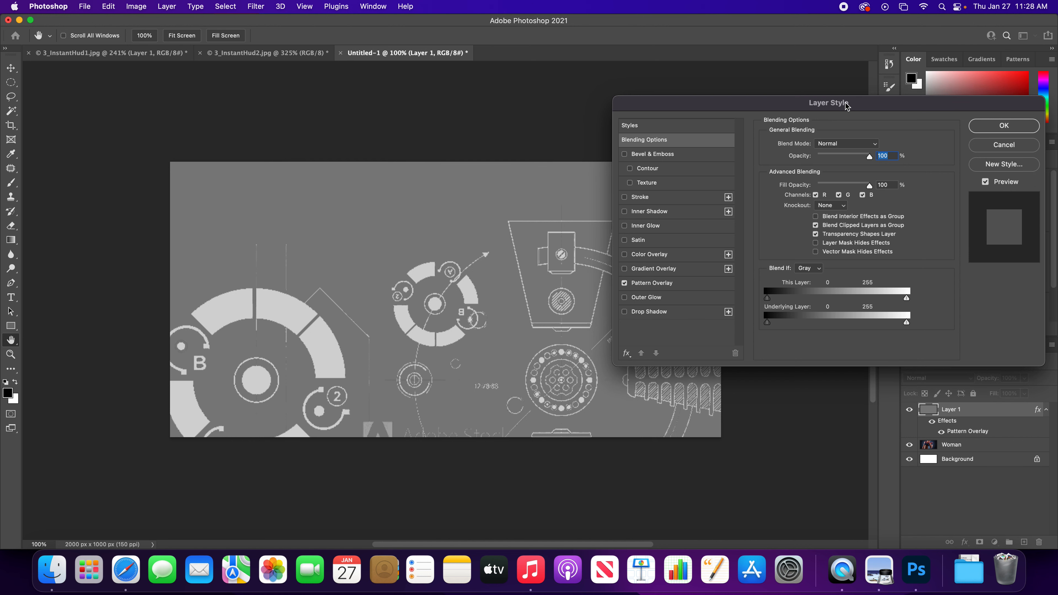
pyautogui.moveTo(846, 105); pyautogui.dragTo(848, 101)
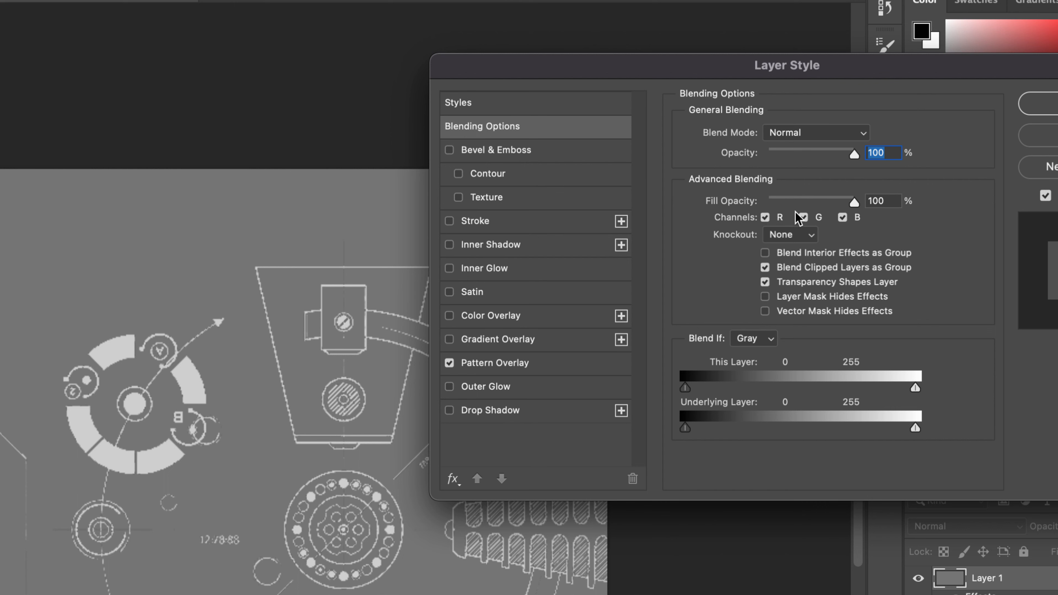
pyautogui.moveTo(854, 204); pyautogui.dragTo(767, 205)
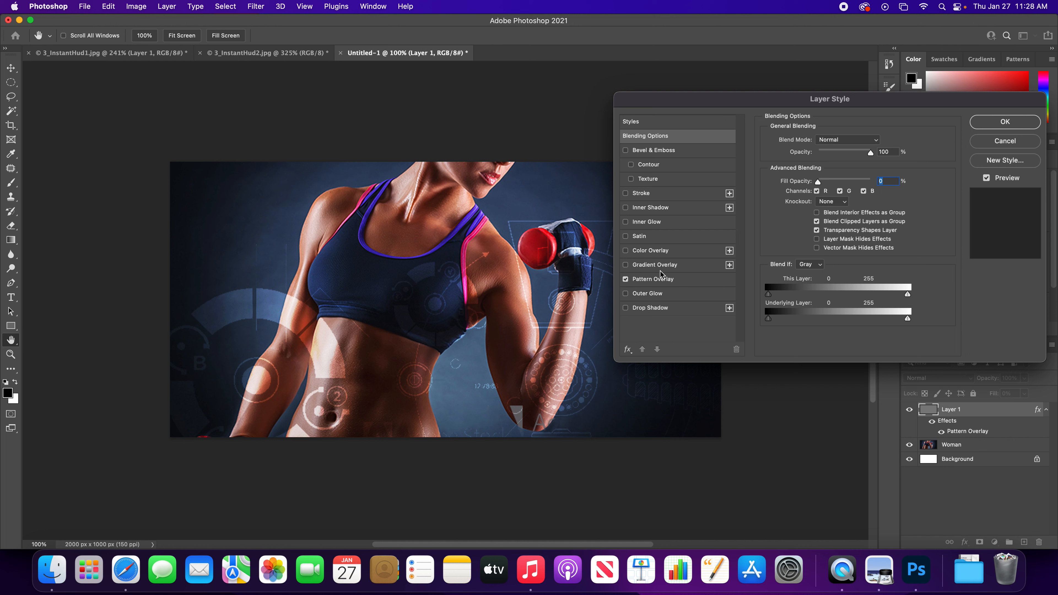
pyautogui.click(626, 280)
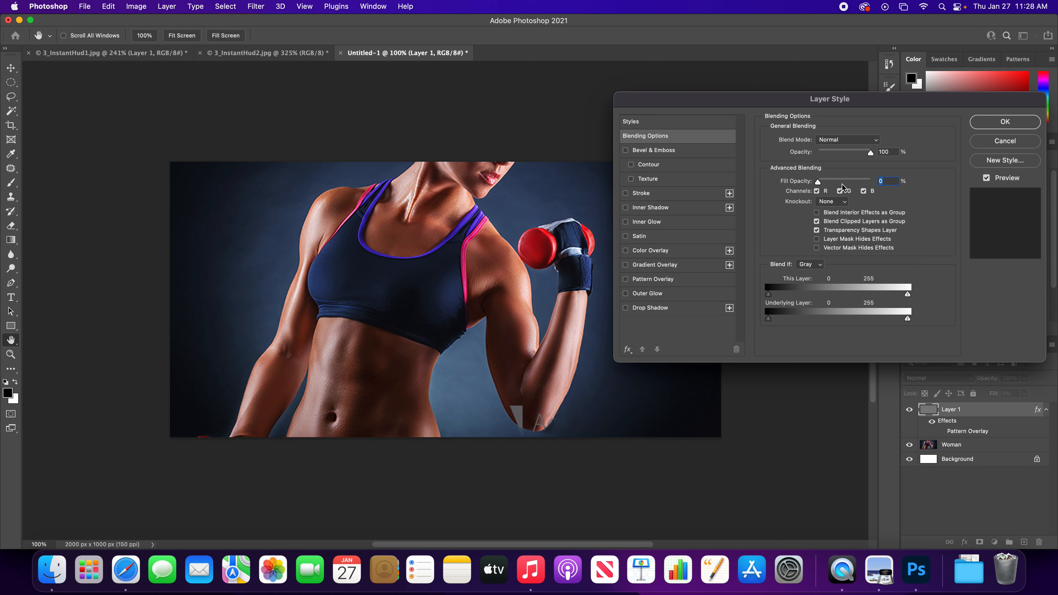
pyautogui.moveTo(819, 183)
pyautogui.mouseDown()
pyautogui.moveTo(860, 183)
pyautogui.moveTo(799, 186)
pyautogui.mouseUp()
pyautogui.click(631, 283)
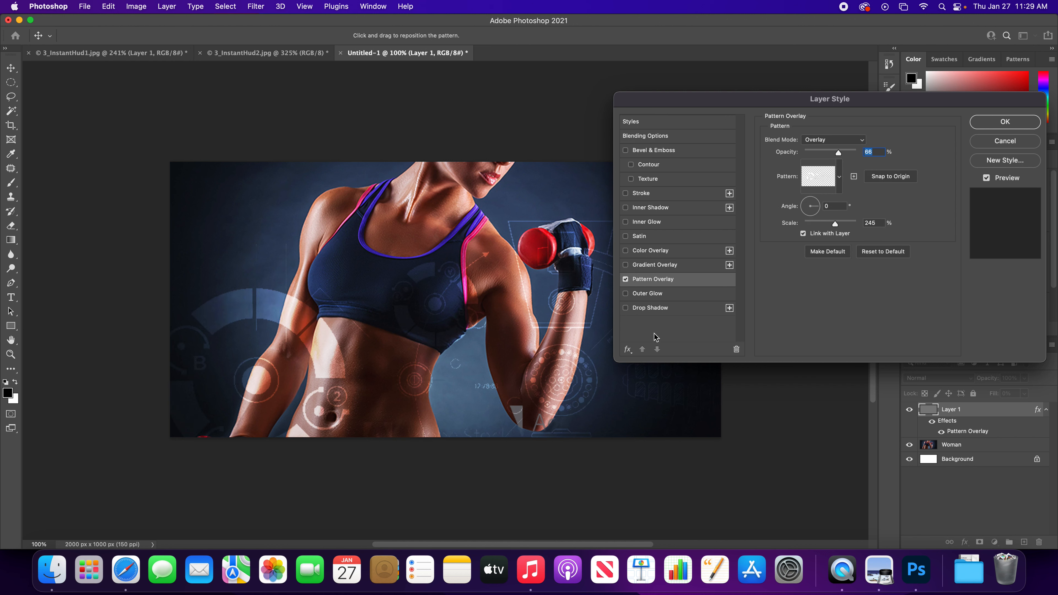
# - Shift the HUD pattern toward the flexed elbow and raise the pattern scale to 254%
pyautogui.moveTo(564, 382); pyautogui.dragTo(540, 397)
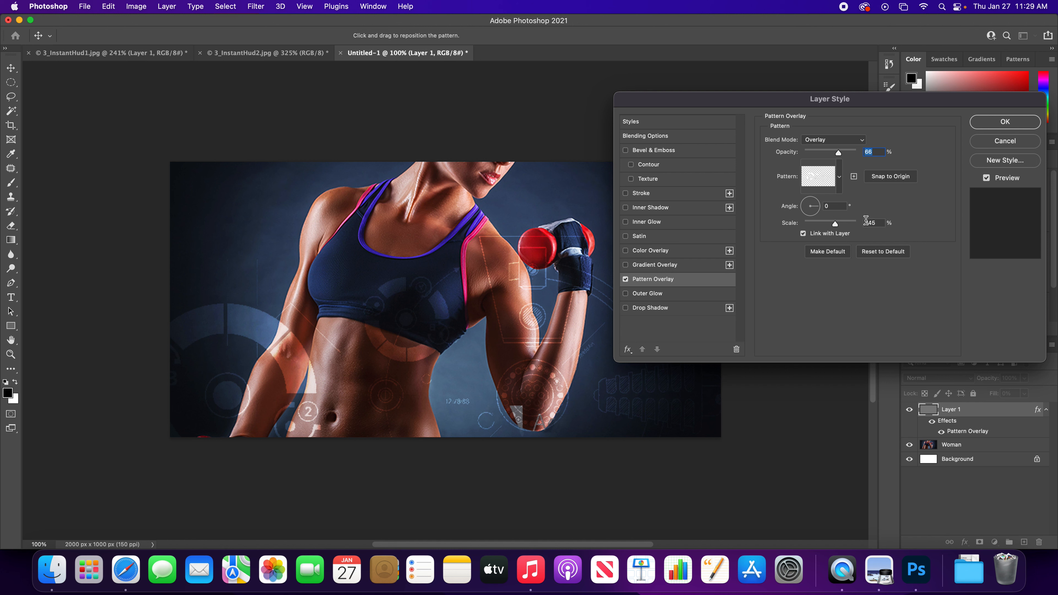
pyautogui.click(871, 222)
pyautogui.click(875, 225)
pyautogui.click(878, 225)
pyautogui.press('Up')
pyautogui.press('Up')
pyautogui.press('Up')
pyautogui.press('Up')
pyautogui.press('Up')
pyautogui.press('Up')
pyautogui.press('Up')
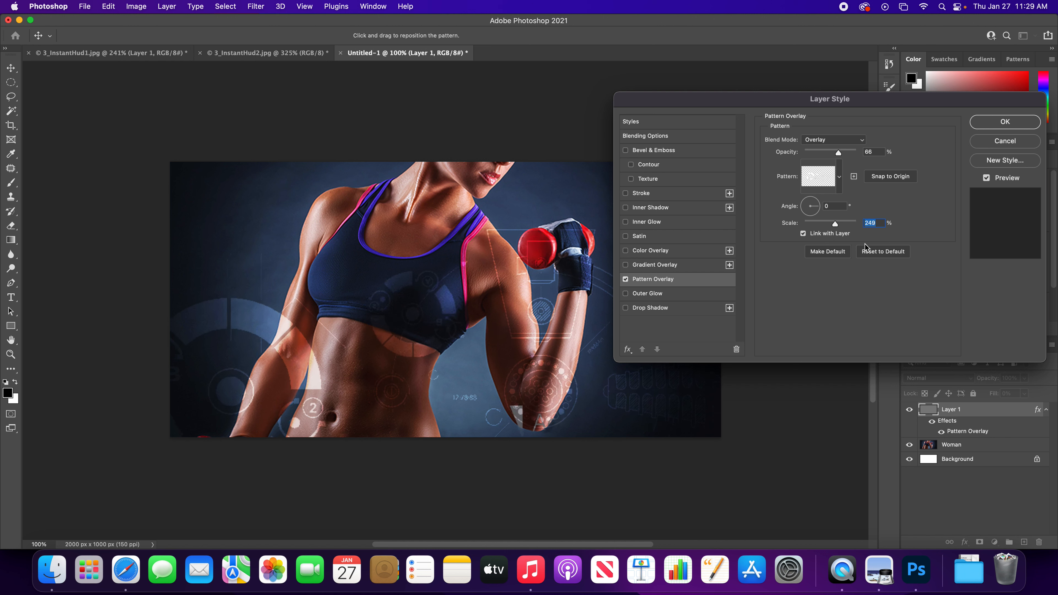
pyautogui.press('Up')
pyautogui.press('Up')
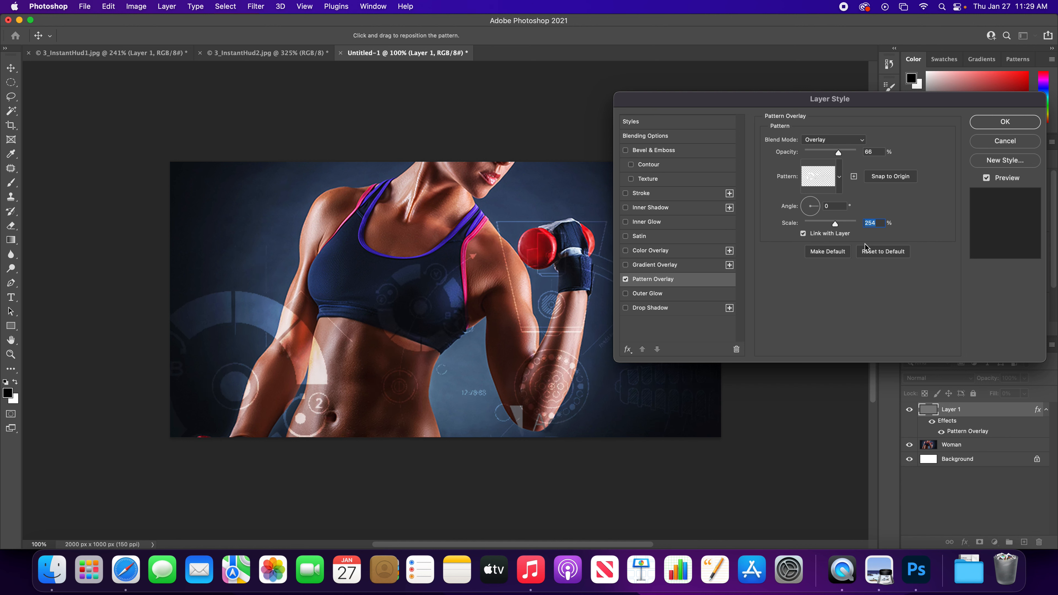
# - Fine-tune the HUD pattern to 264% scale, repositioning it so the round dotted dial sits over the elbow
pyautogui.moveTo(549, 394); pyautogui.dragTo(529, 401)
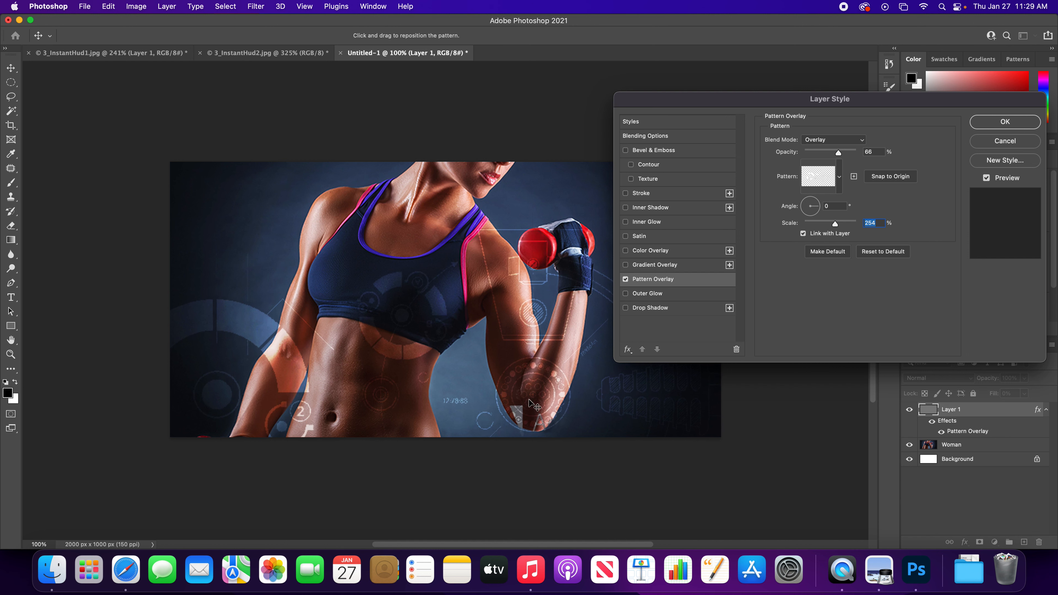
pyautogui.press('Up')
pyautogui.press('Up')
pyautogui.press('Up')
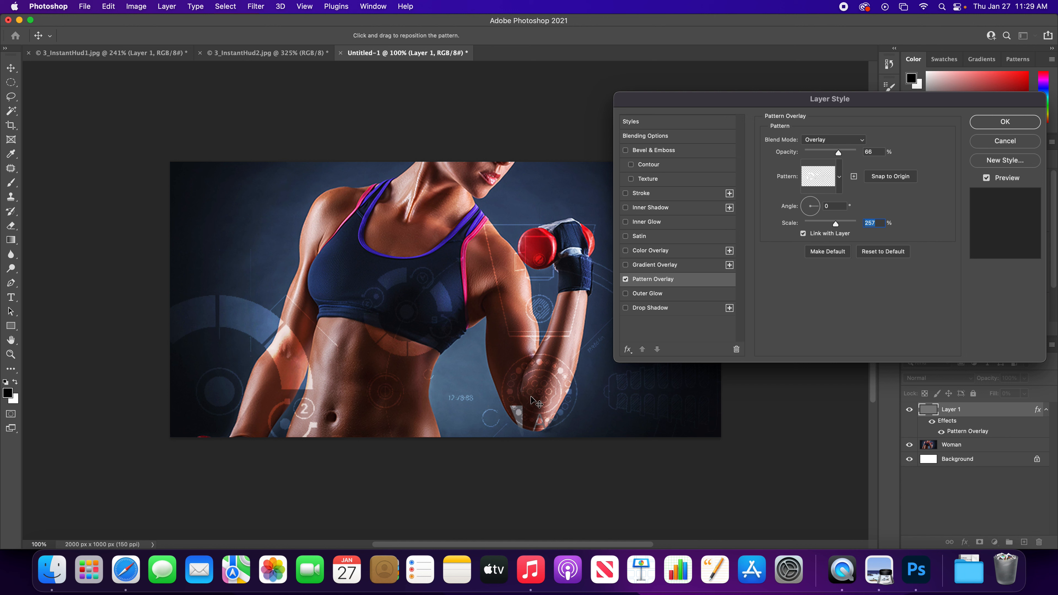
pyautogui.moveTo(539, 401); pyautogui.dragTo(525, 406)
pyautogui.press('Up')
pyautogui.press('Up')
pyautogui.press('Up')
pyautogui.press('Up')
pyautogui.press('Up')
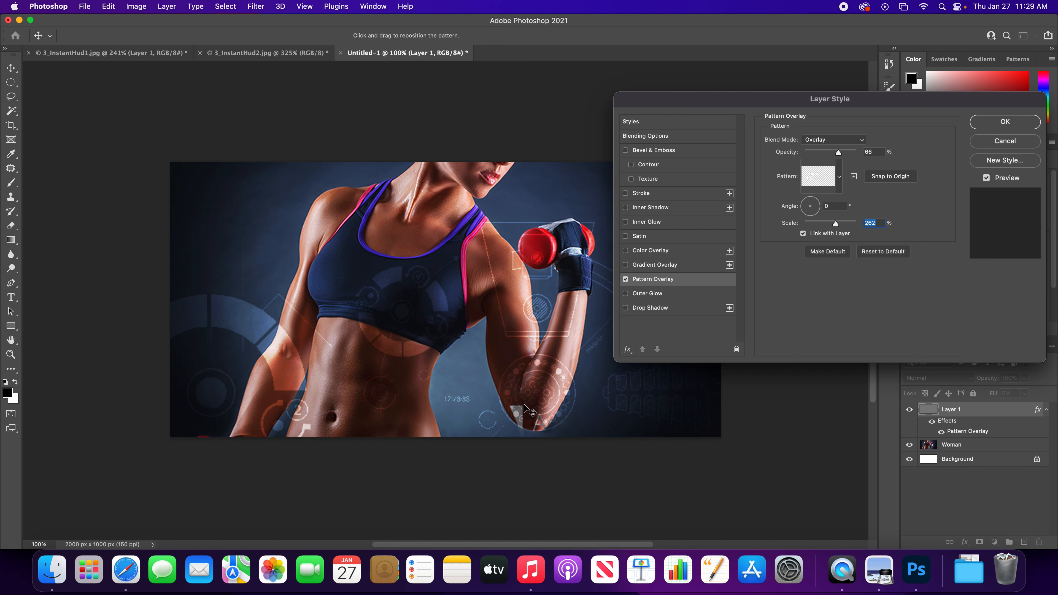
pyautogui.press('Up')
pyautogui.press('Up')
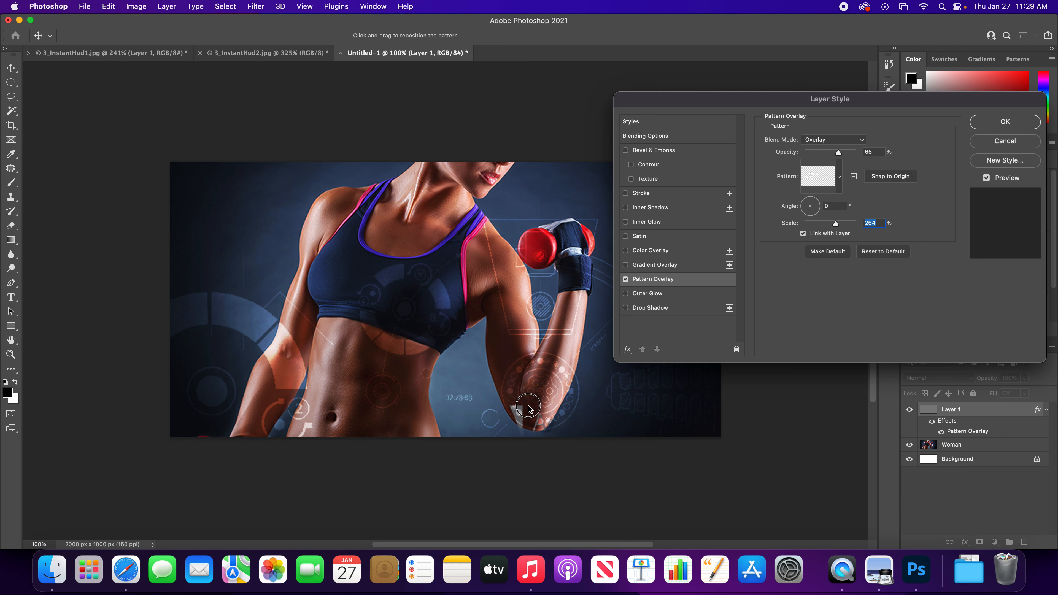
pyautogui.moveTo(524, 407); pyautogui.dragTo(525, 411)
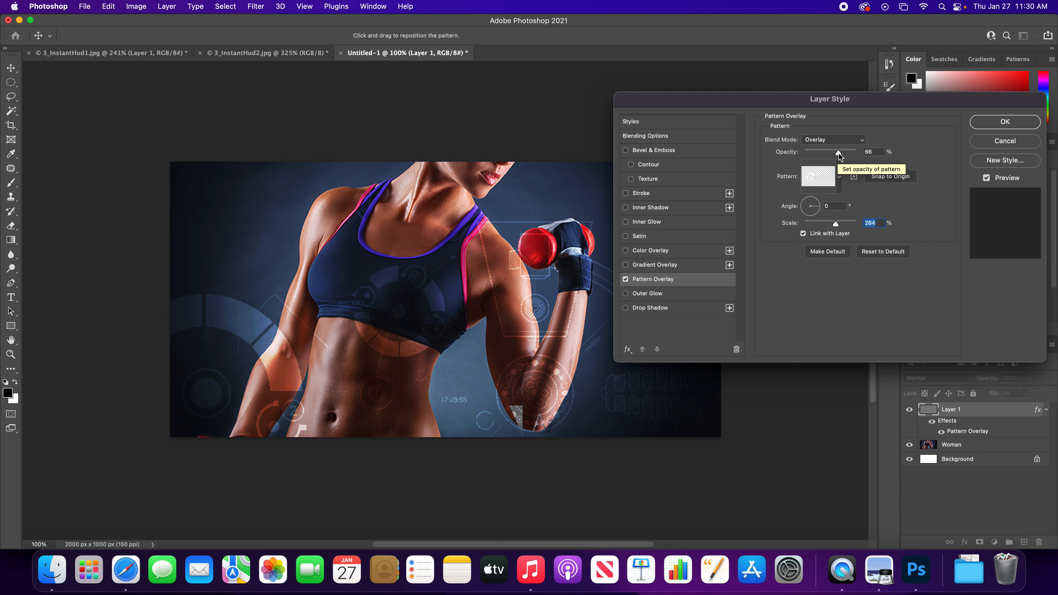
# - Try the HUD pattern at 100% opacity, and settle its opacity at 71%
pyautogui.moveTo(839, 153); pyautogui.dragTo(873, 152)
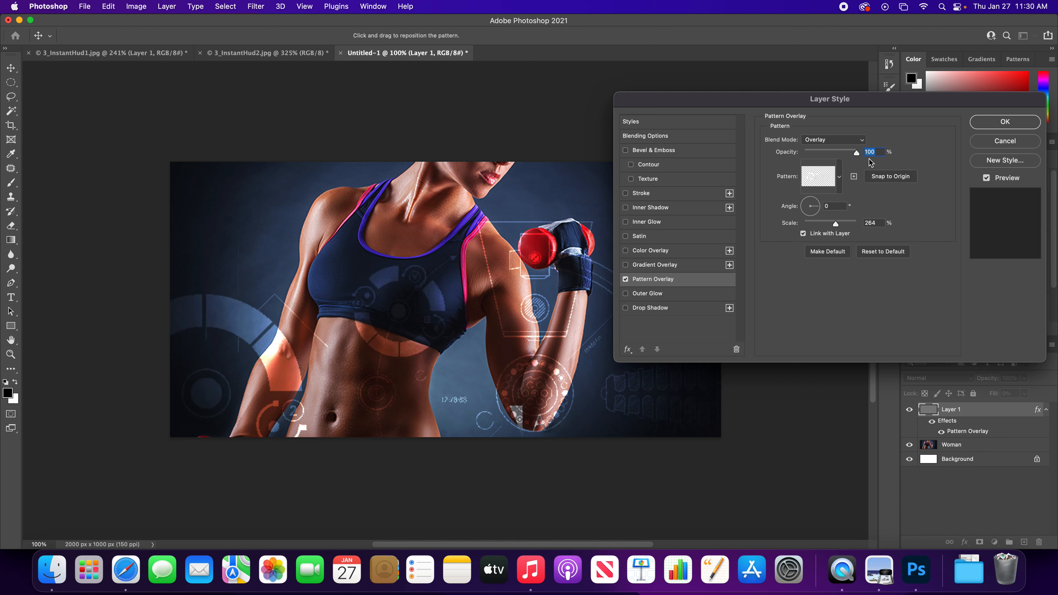
pyautogui.moveTo(856, 155)
pyautogui.mouseDown()
pyautogui.moveTo(789, 157)
pyautogui.moveTo(873, 158)
pyautogui.mouseUp()
pyautogui.press('Down')
pyautogui.press('Down')
pyautogui.press('Down')
pyautogui.press('Down')
pyautogui.press('Down')
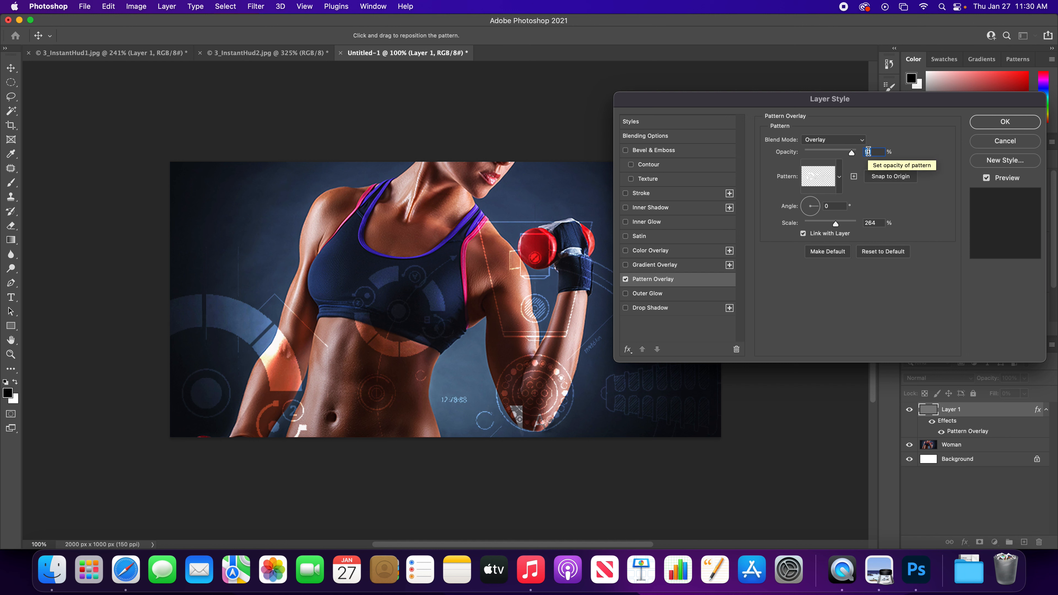
pyautogui.press('Down')
pyautogui.press('Down')
pyautogui.press('Down')
pyautogui.press('Down')
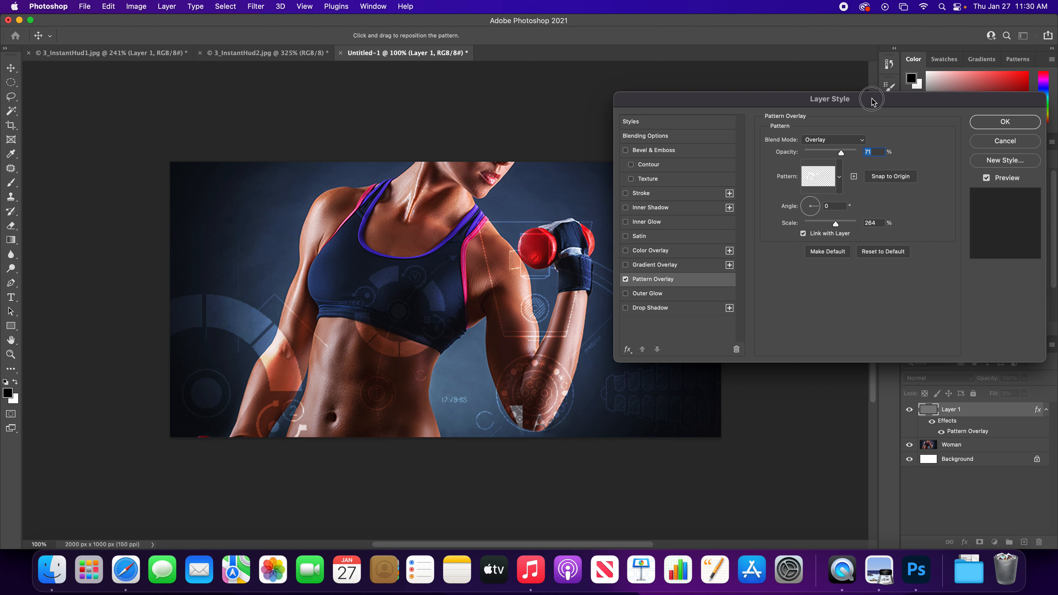
# - Apply the Pattern Overlay settings to the gray layer after moving the dialog clear of the photo
pyautogui.moveTo(873, 100); pyautogui.dragTo(965, 91)
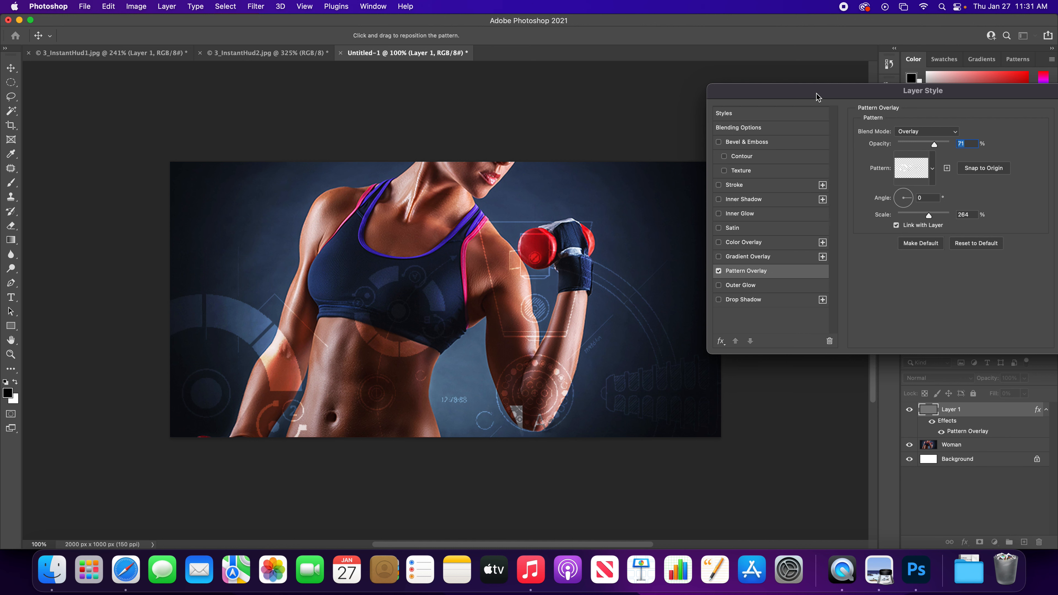
pyautogui.moveTo(800, 97); pyautogui.dragTo(638, 97)
pyautogui.click(916, 114)
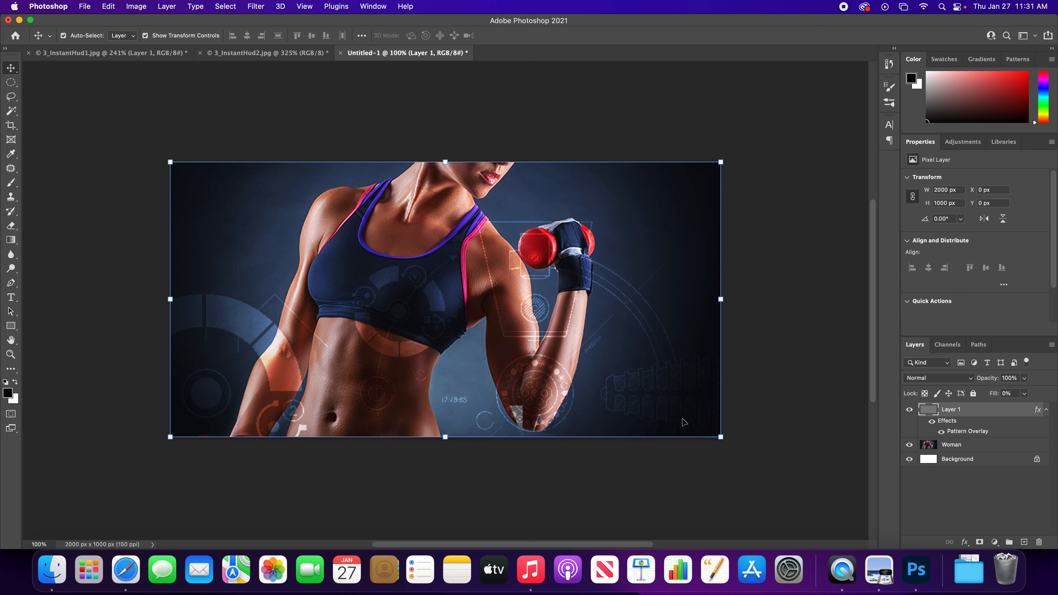
# - Add the white text PRECISION in capitals across the lower part of the photo, beside the flexed elbow
pyautogui.press('t')
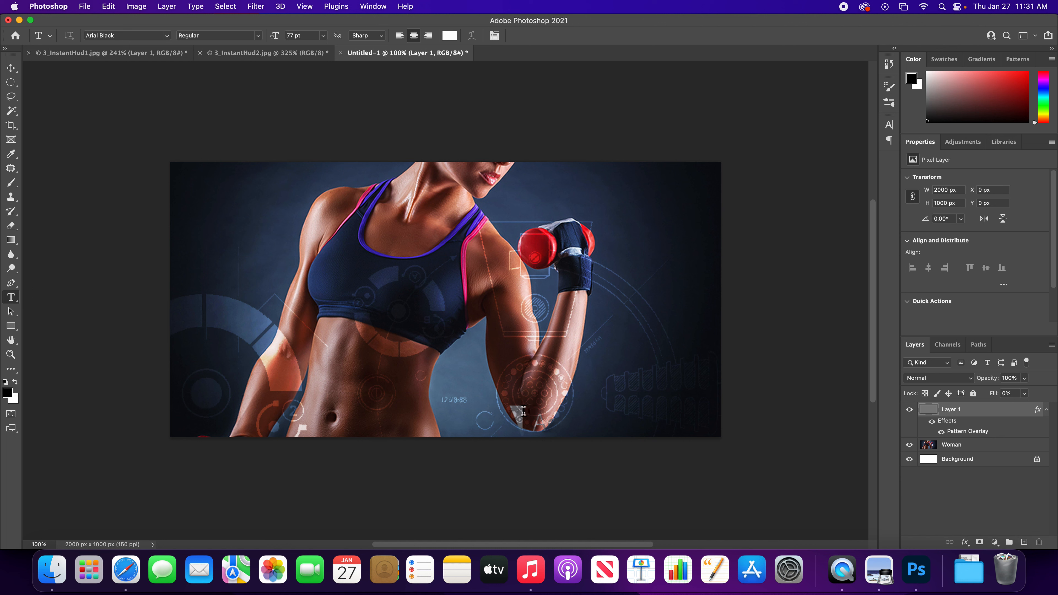
pyautogui.click(431, 401)
pyautogui.write('PREC')
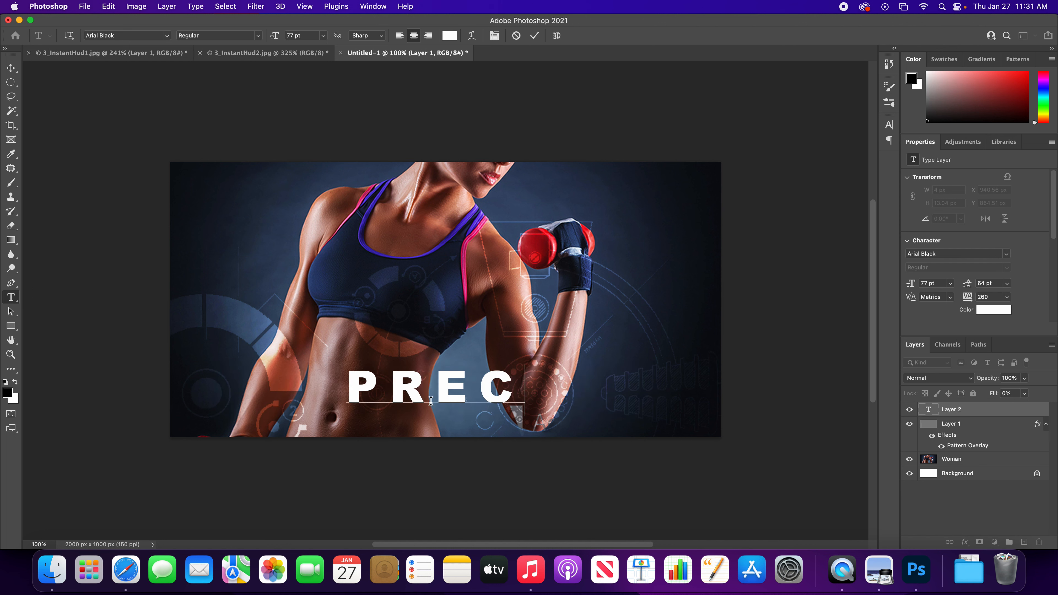
pyautogui.write('ISION')
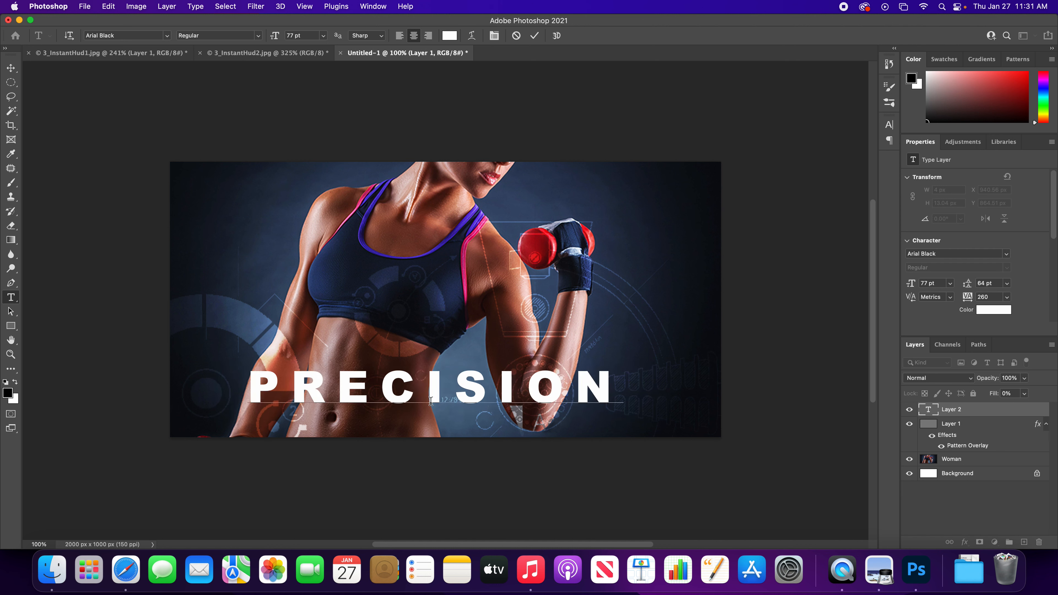
pyautogui.press('super+Return')
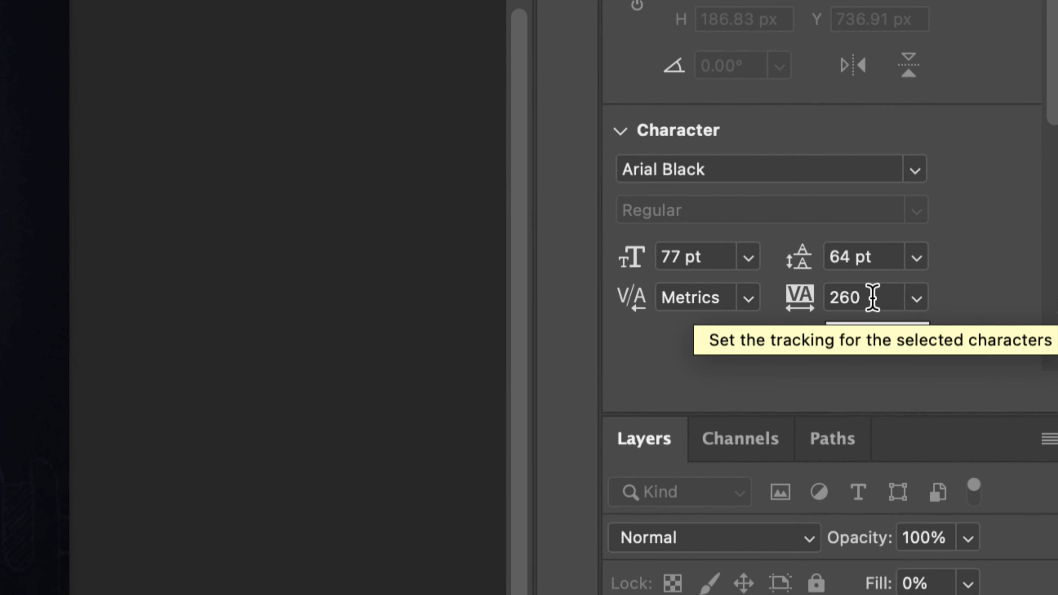
# - Format the PRECISION text with 0 tracking, an 85 pt size and the Arial Black font
pyautogui.click(868, 297)
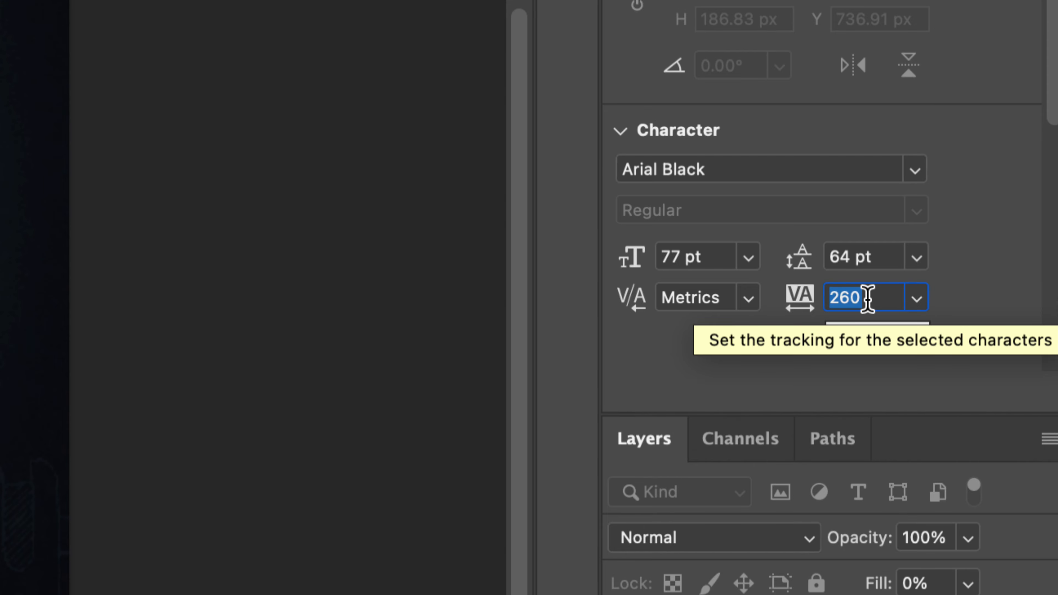
pyautogui.write('0')
pyautogui.press('Return')
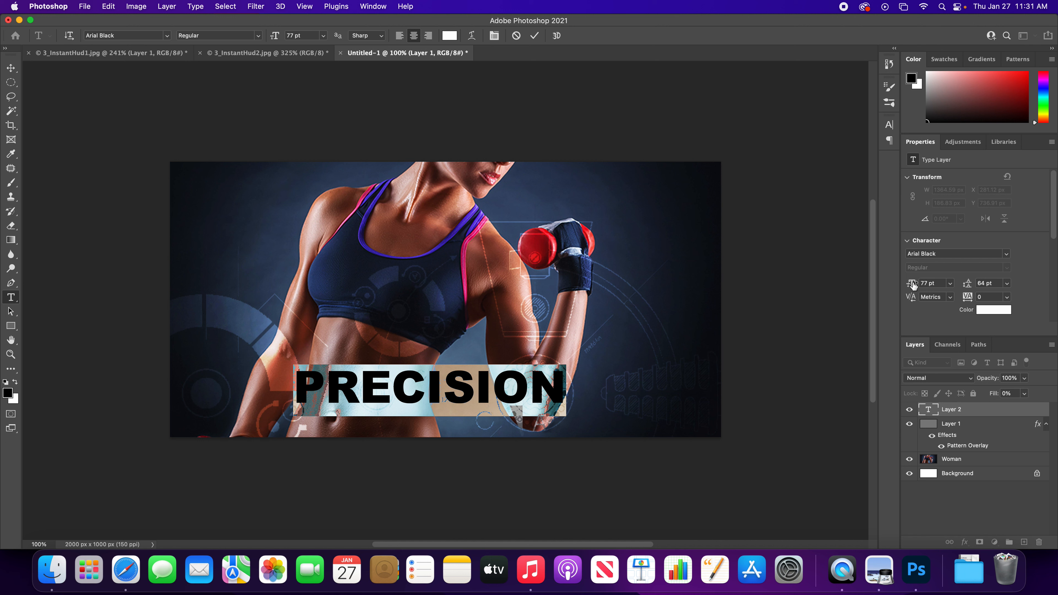
pyautogui.moveTo(908, 284); pyautogui.dragTo(915, 285)
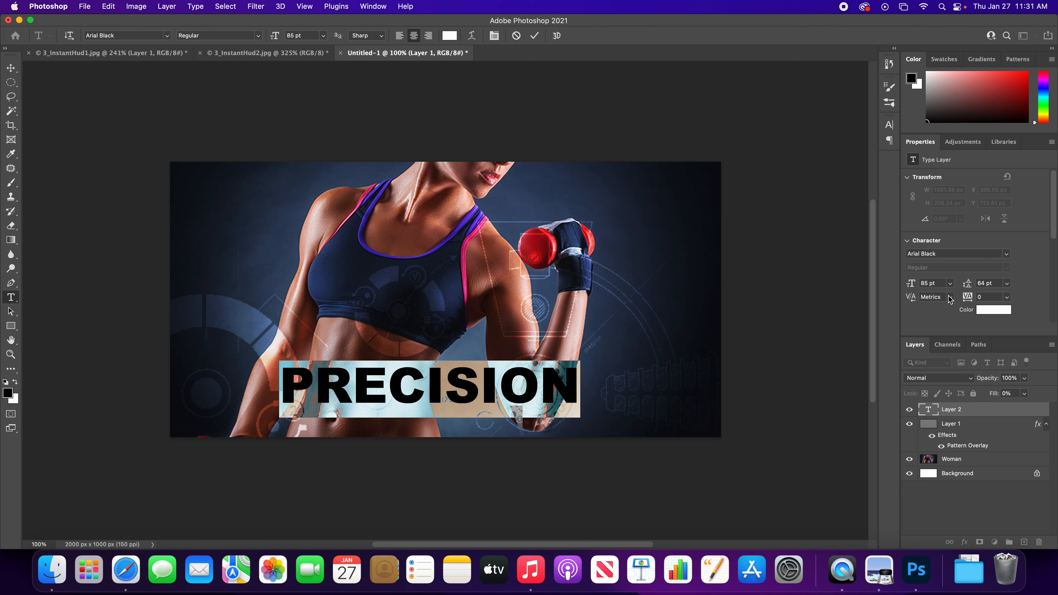
pyautogui.click(1006, 253)
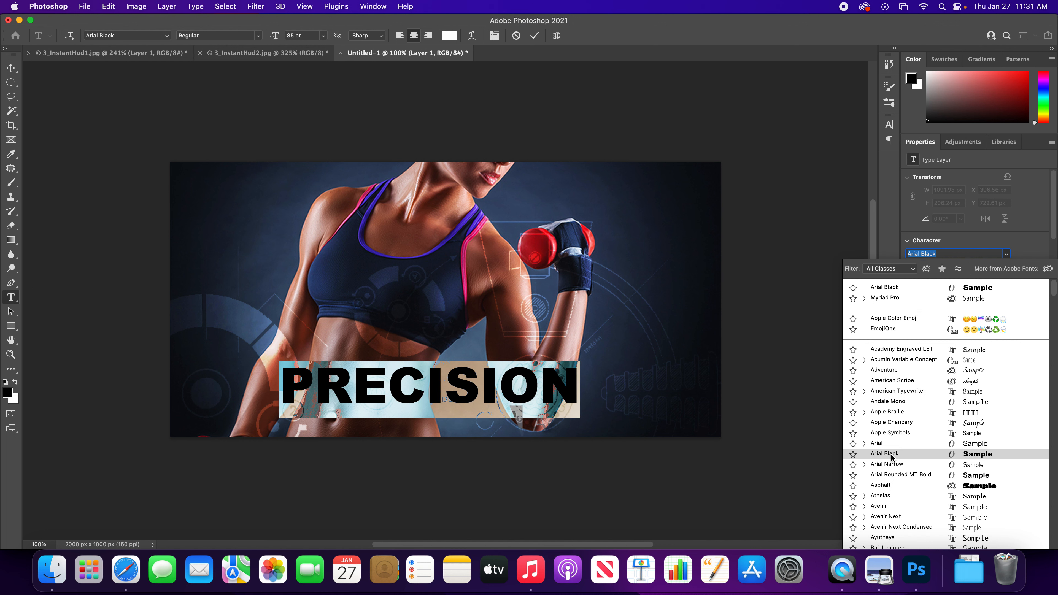
pyautogui.click(865, 443)
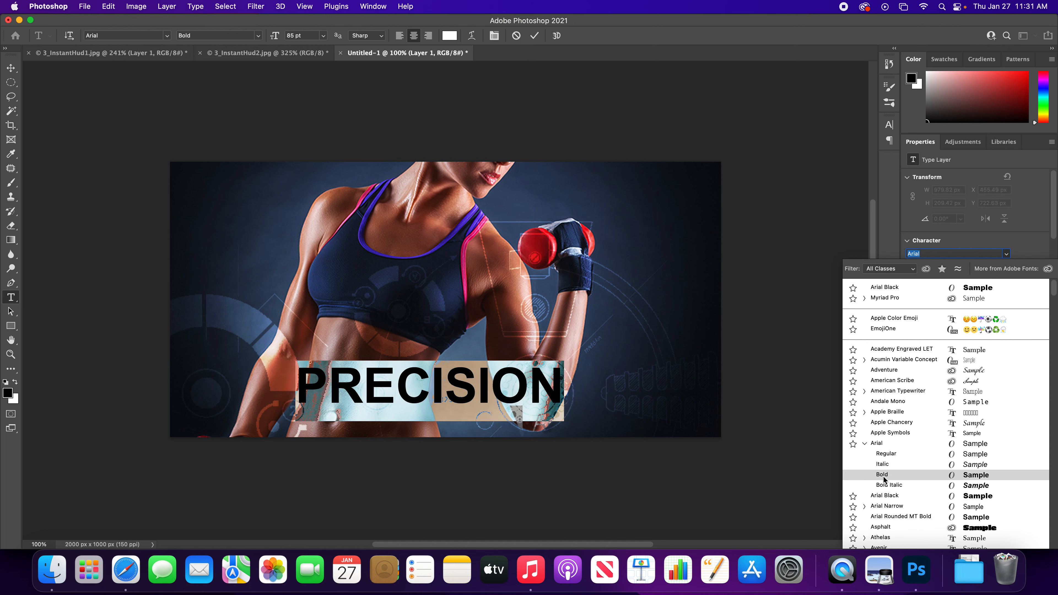
pyautogui.click(888, 495)
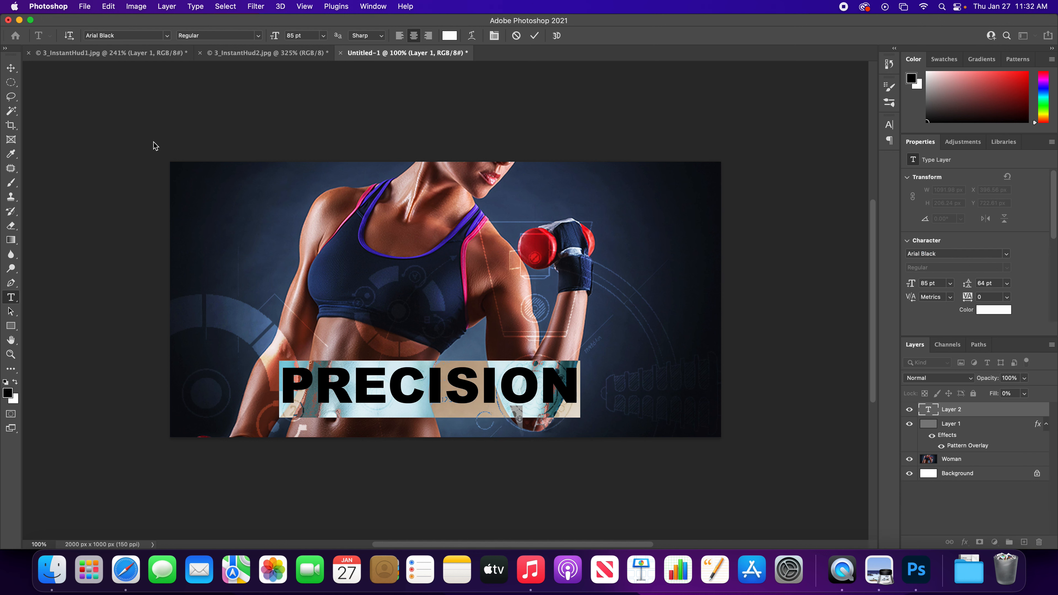
# - Move the PRECISION text across the elbow to about X 783 px, Y 758 px
pyautogui.click(11, 68)
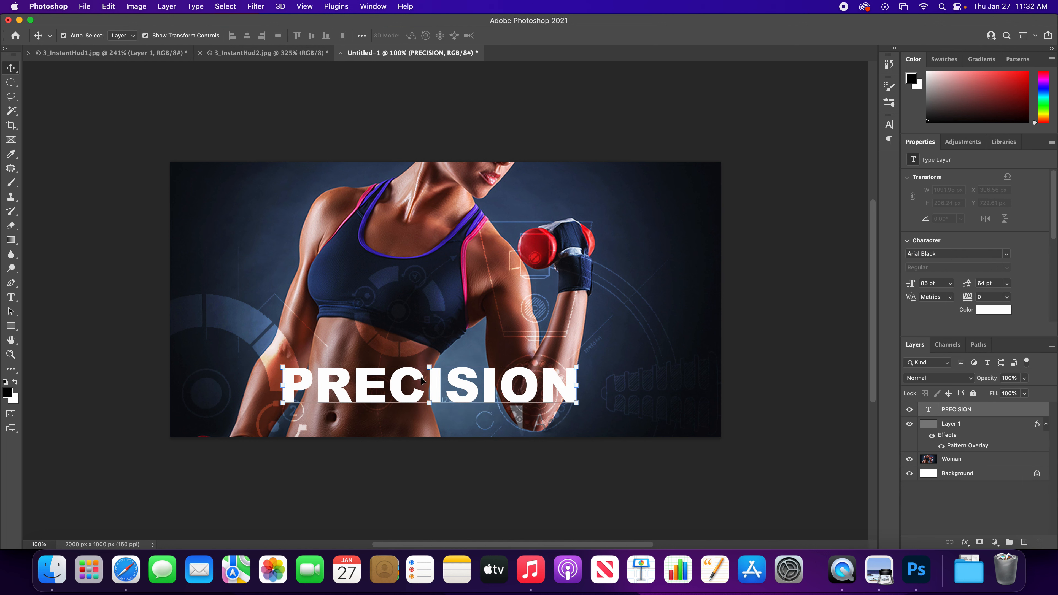
pyautogui.moveTo(430, 393); pyautogui.dragTo(510, 402)
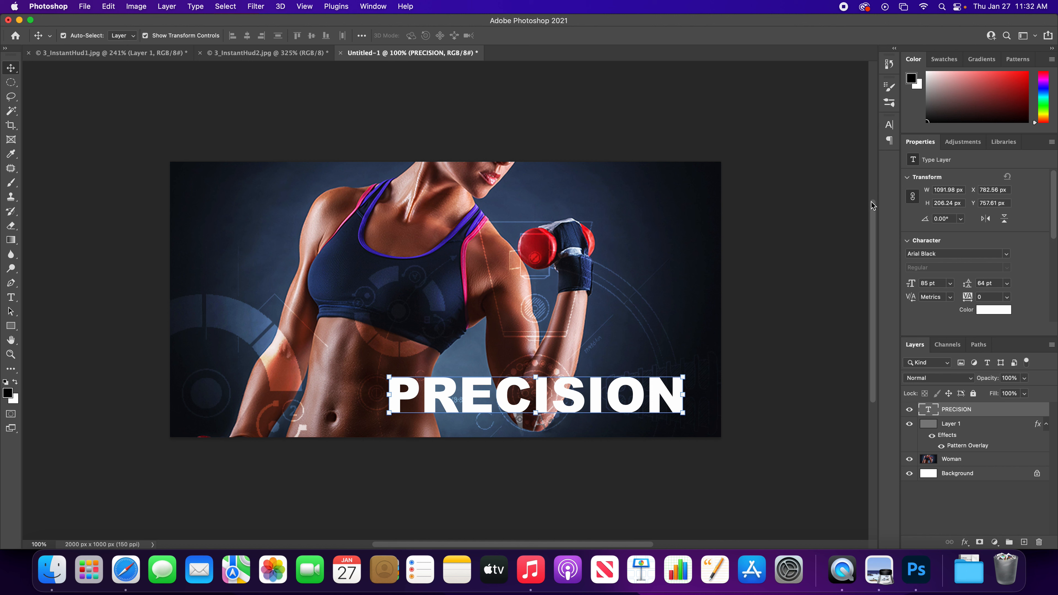
pyautogui.click(373, 7)
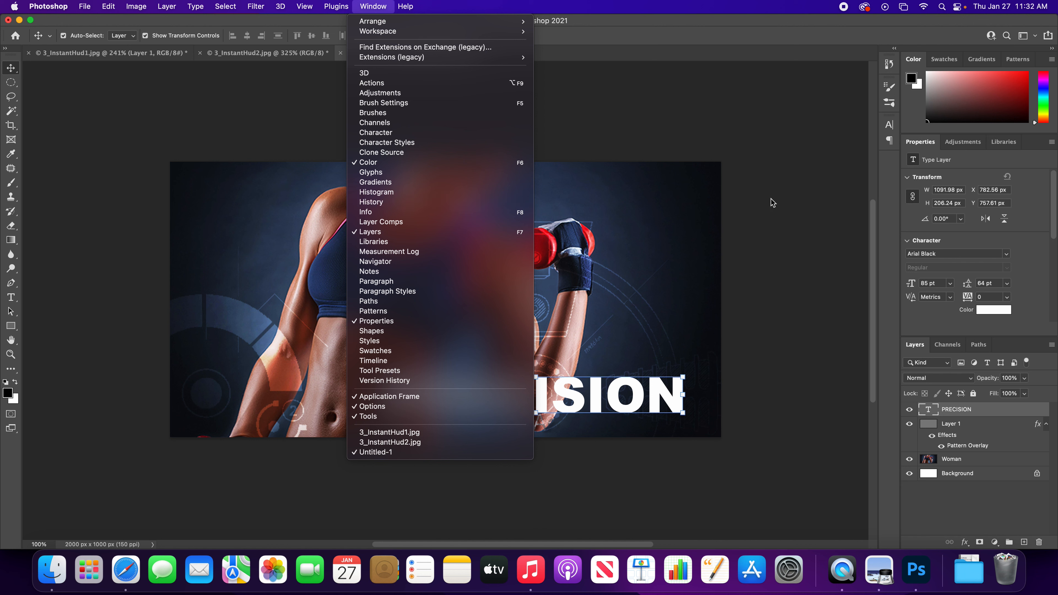
pyautogui.click(808, 203)
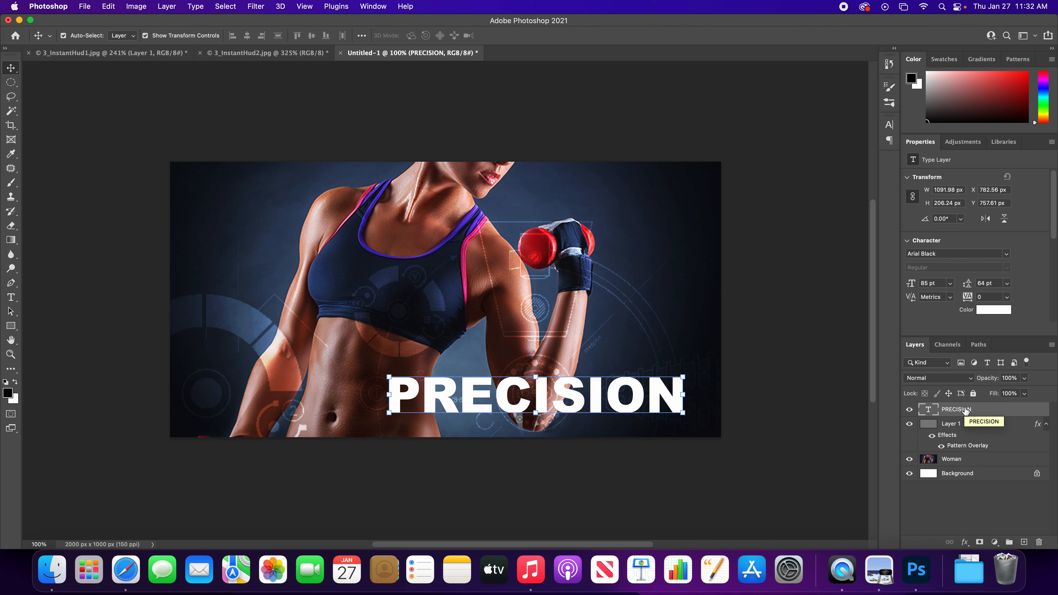
# - Lower the PRECISION text layer's Opacity to 28%
pyautogui.click(1024, 378)
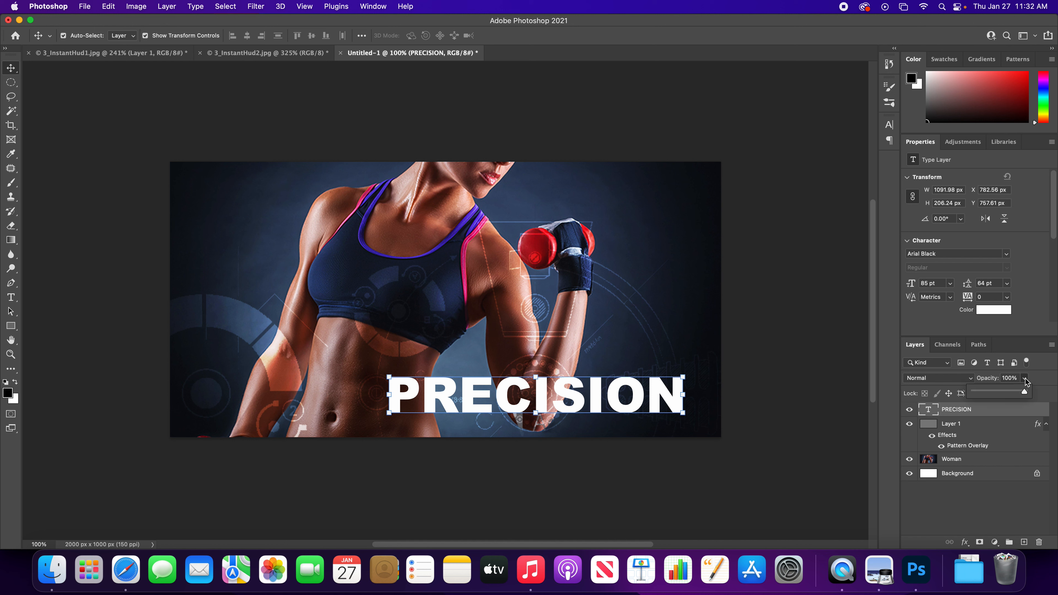
pyautogui.moveTo(1027, 391); pyautogui.dragTo(986, 392)
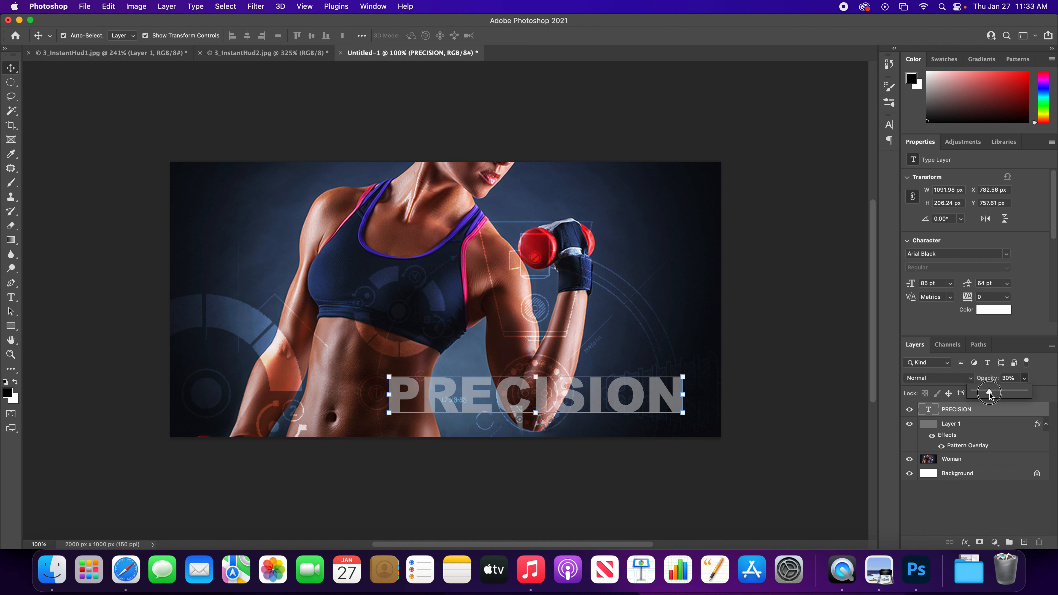
pyautogui.moveTo(992, 396); pyautogui.dragTo(985, 391)
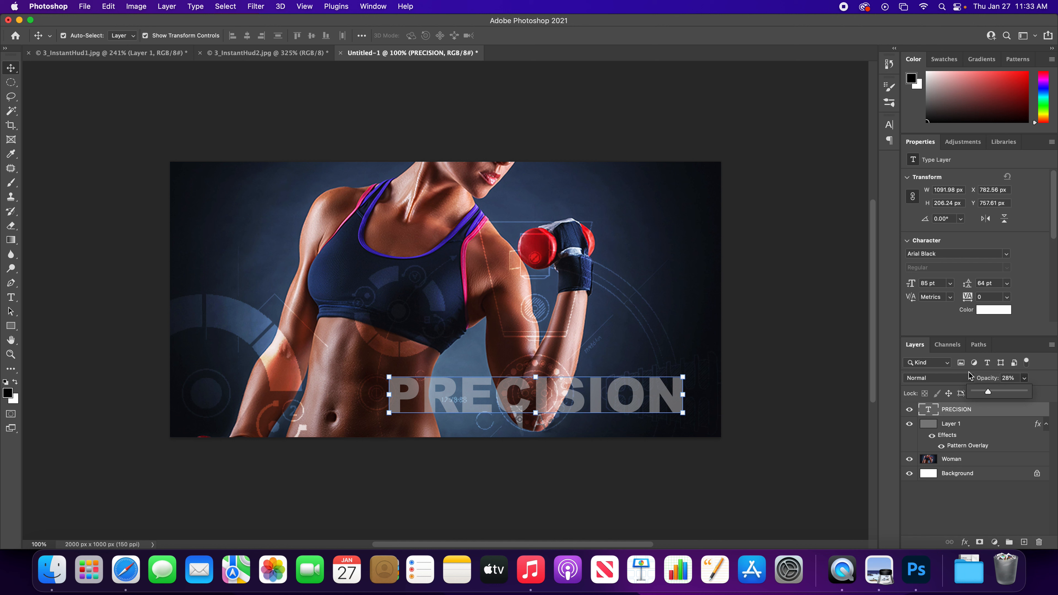
# - Add a Stroke effect to the PRECISION text layer and set its color to white
pyautogui.click(965, 543)
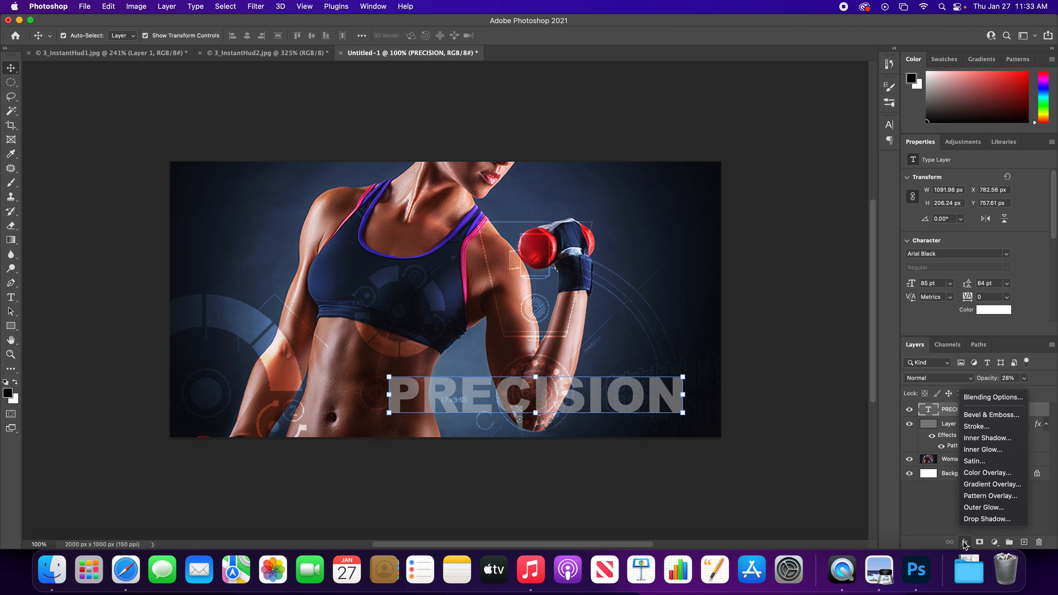
pyautogui.click(994, 426)
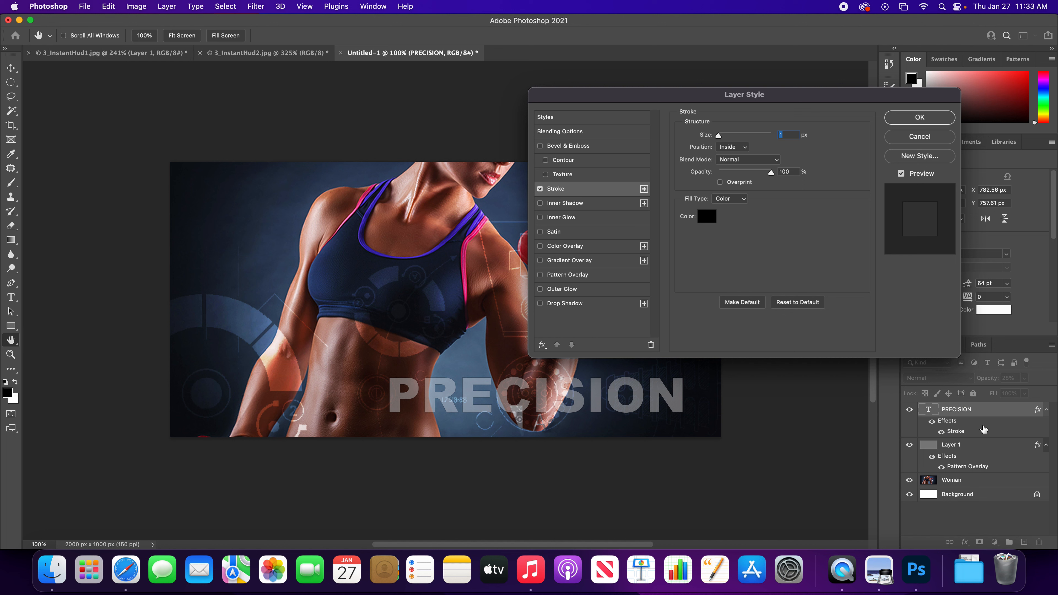
pyautogui.click(703, 219)
pyautogui.moveTo(489, 258); pyautogui.dragTo(382, 201)
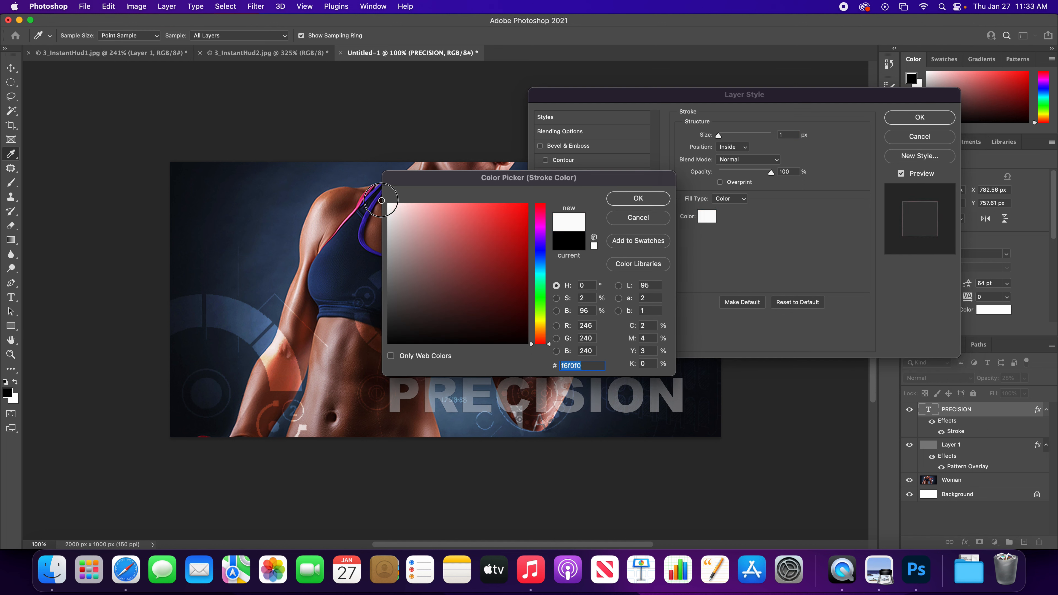
pyautogui.click(633, 199)
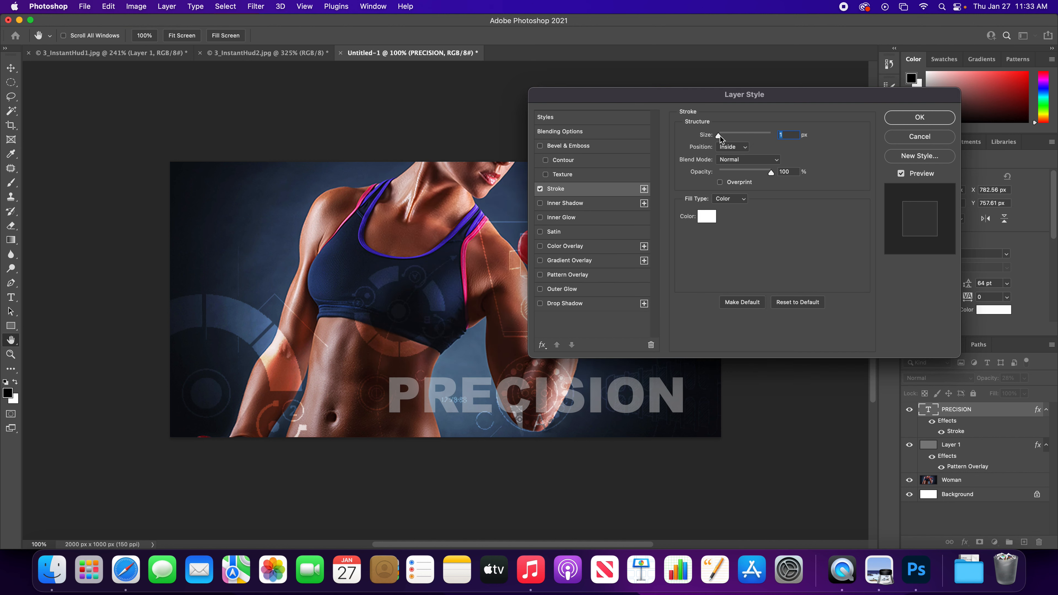
# - Set the stroke size to 32 px, compare the Outside and Inside positions, and apply it with the Center position
pyautogui.moveTo(719, 137); pyautogui.dragTo(729, 138)
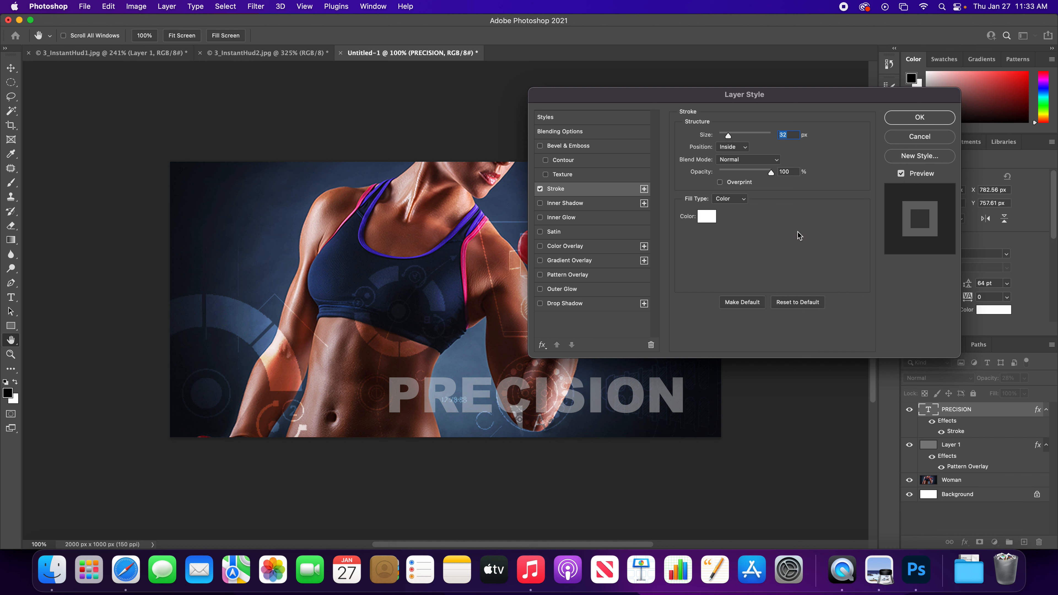
pyautogui.click(744, 148)
pyautogui.click(743, 137)
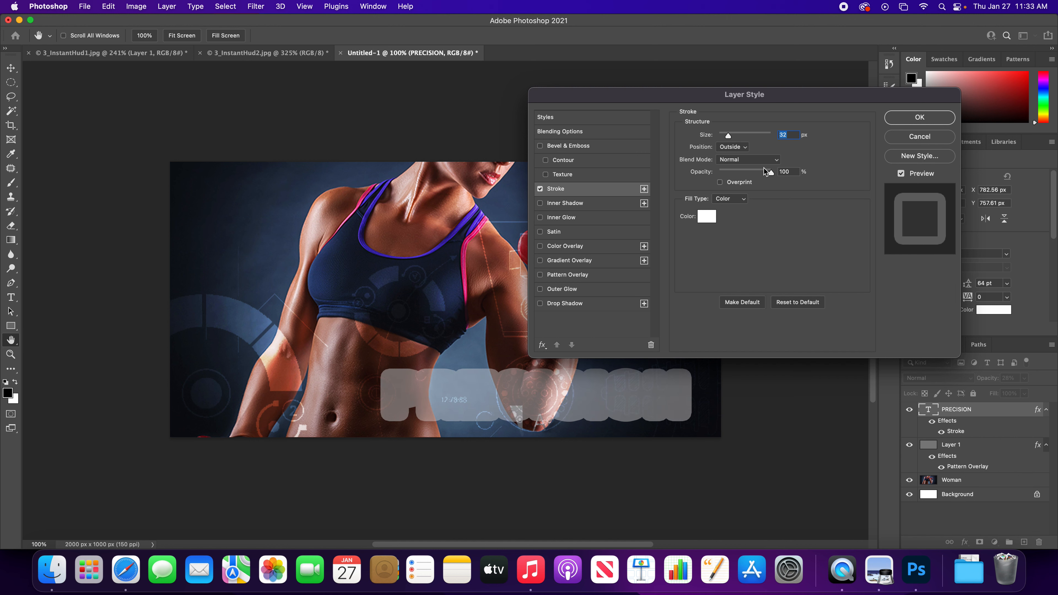
pyautogui.click(742, 148)
pyautogui.click(740, 158)
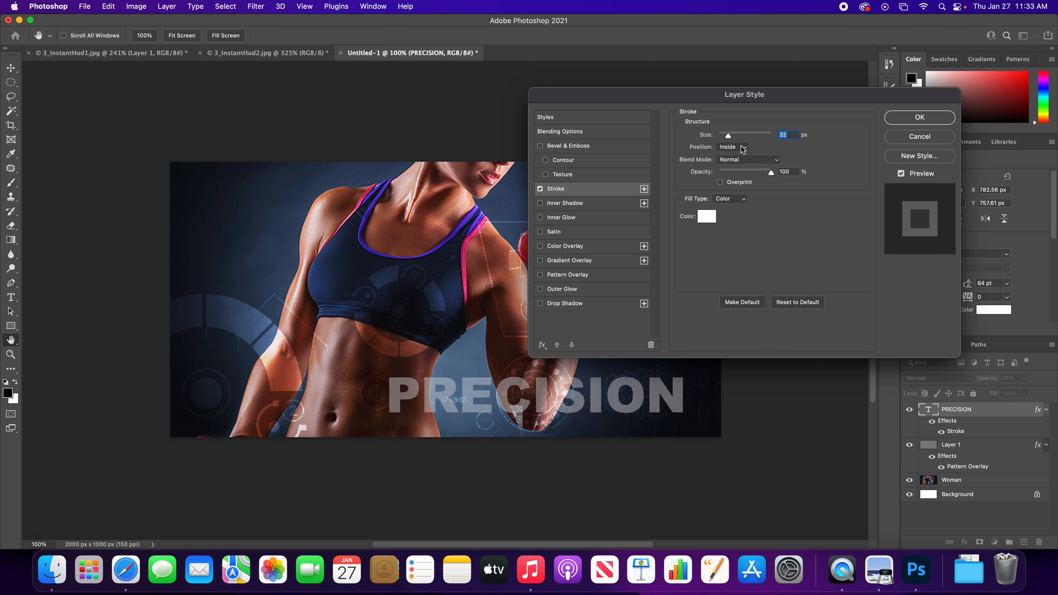
pyautogui.click(742, 147)
pyautogui.click(746, 159)
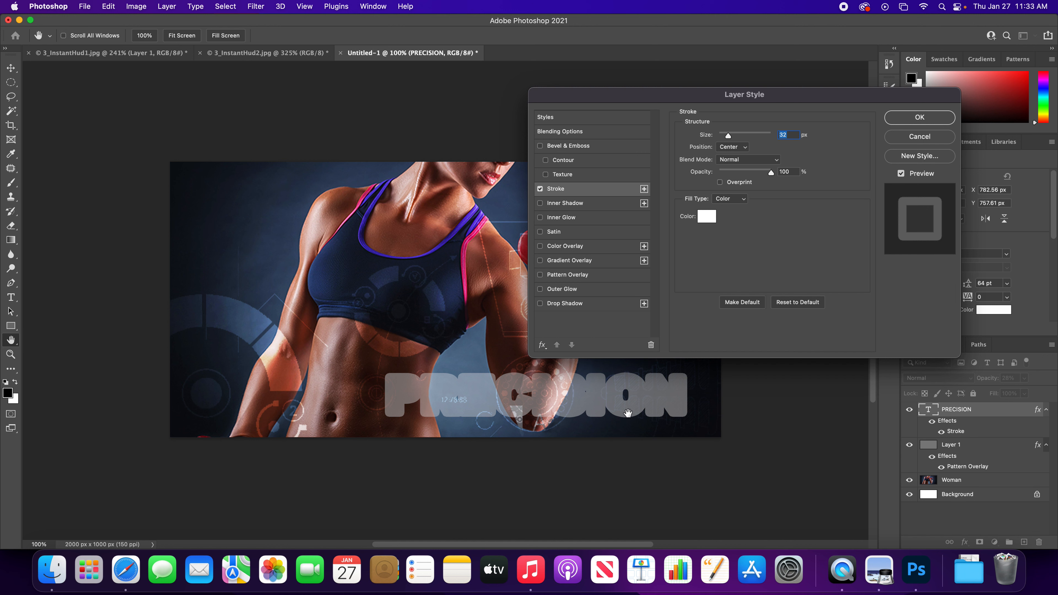
pyautogui.click(920, 118)
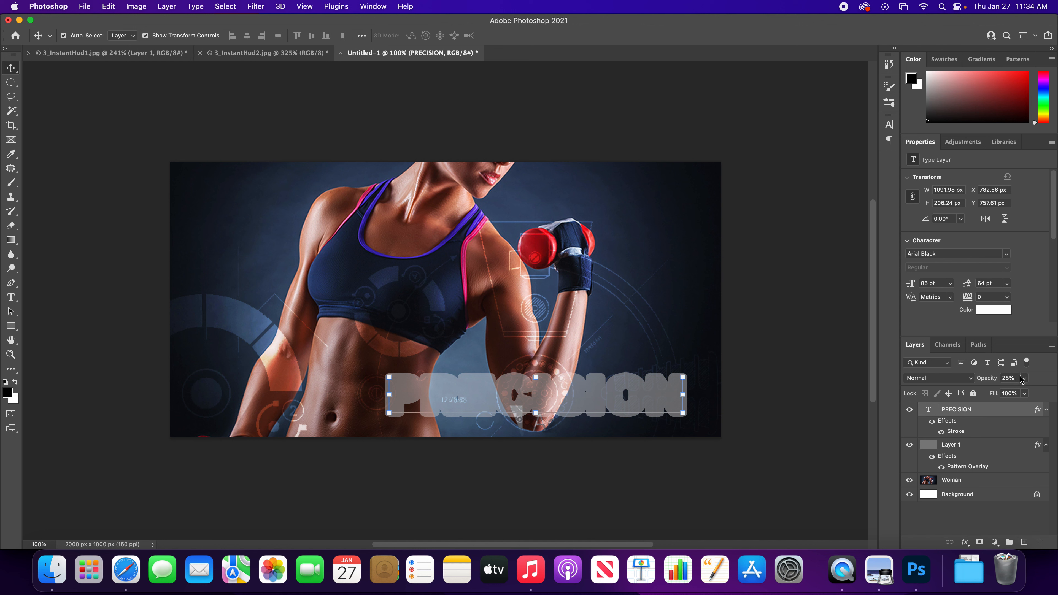
# - Raise the PRECISION text layer's Opacity to 100%
pyautogui.click(1008, 378)
pyautogui.click(1025, 378)
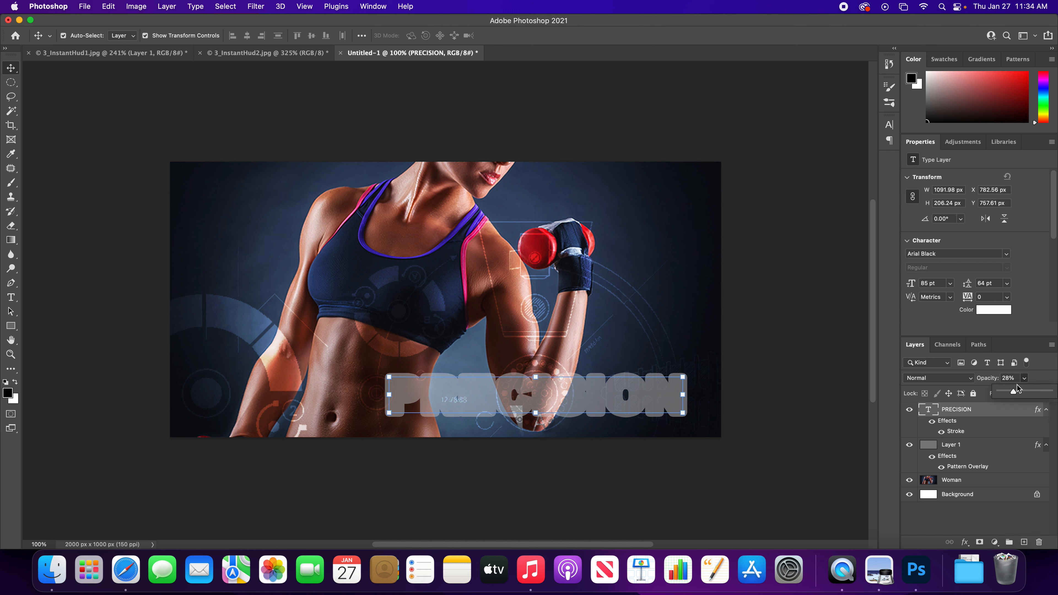
pyautogui.moveTo(1014, 393); pyautogui.dragTo(1052, 392)
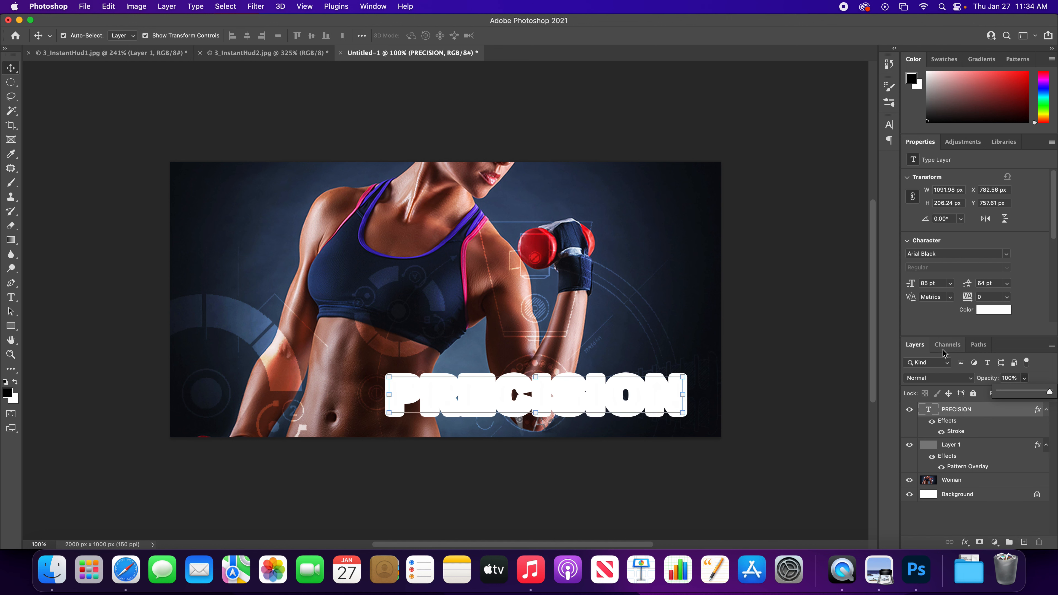
# - Reopen the Stroke effect settings of the PRECISION text layer
pyautogui.doubleClick(954, 432)
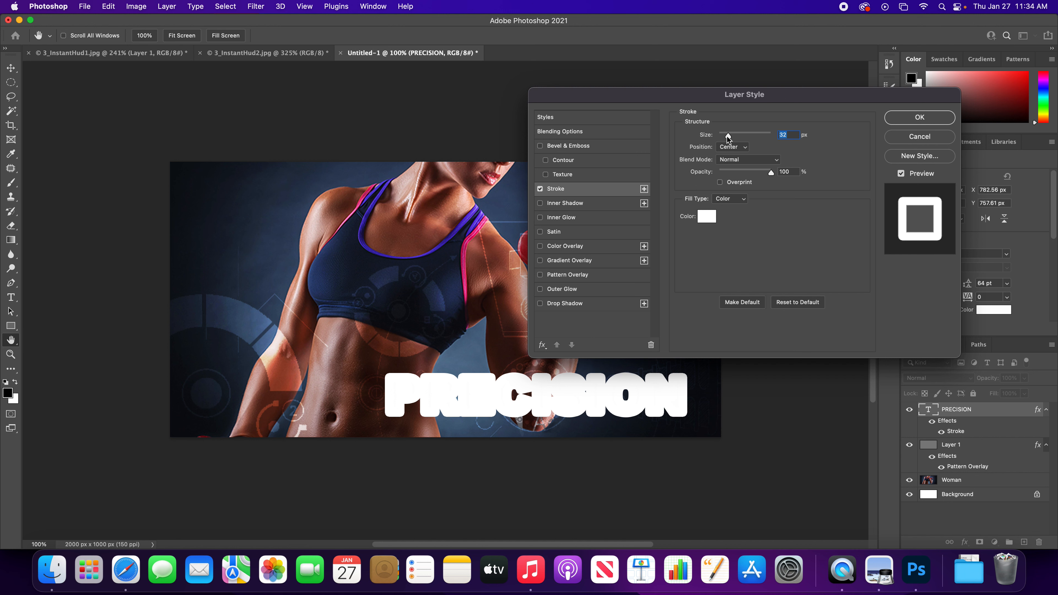
# - Set the PRECISION text layer's stroke size to 6 px and apply the effect
pyautogui.moveTo(728, 136); pyautogui.dragTo(721, 137)
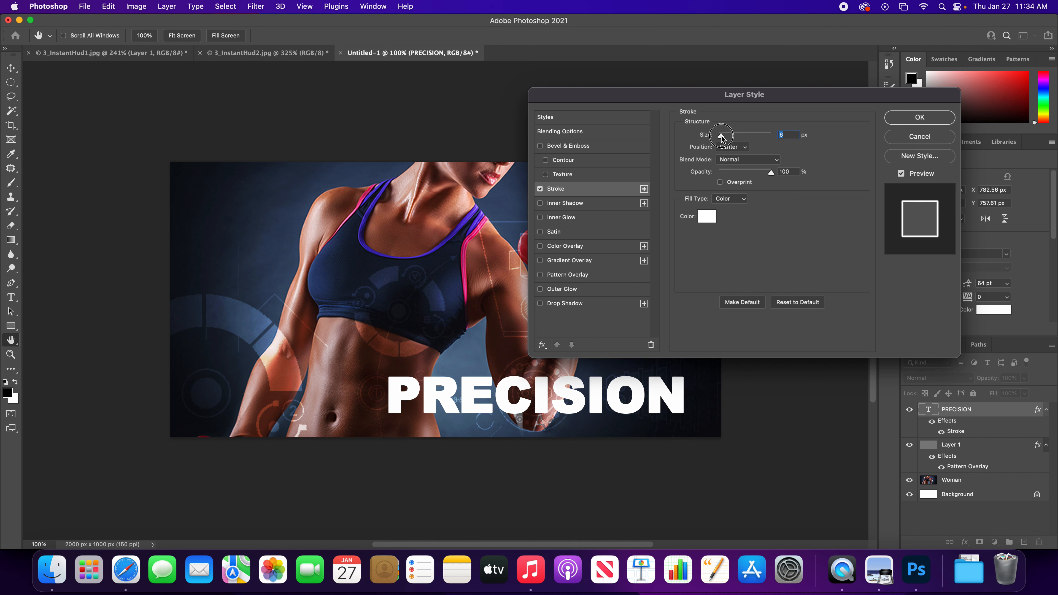
pyautogui.click(918, 118)
# - Change the fill color of the PRECISION text to mid gray #a4a4a4 and commit the text edit
pyautogui.doubleClick(927, 412)
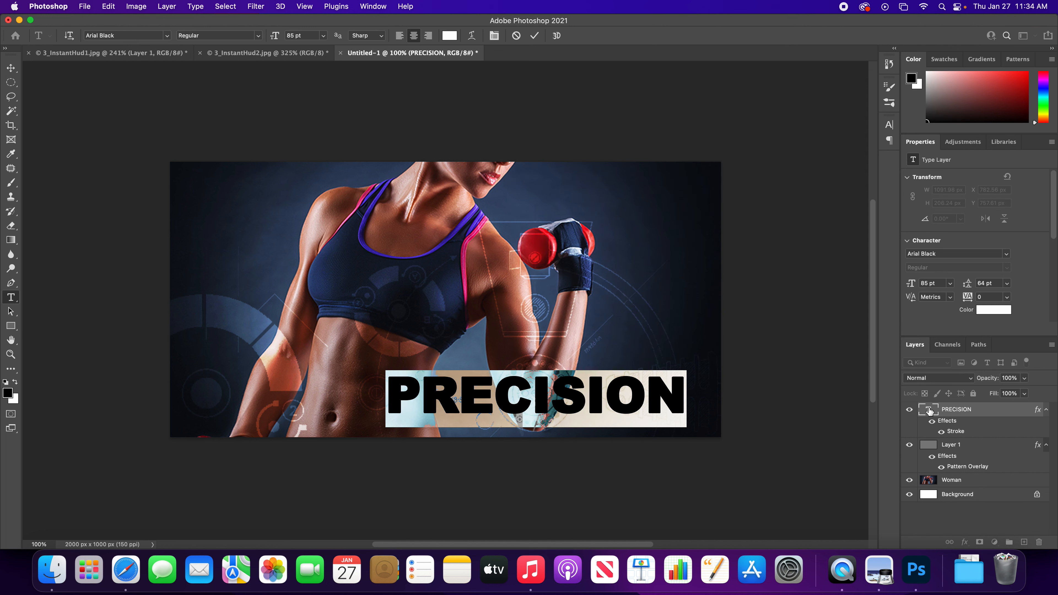
pyautogui.click(982, 314)
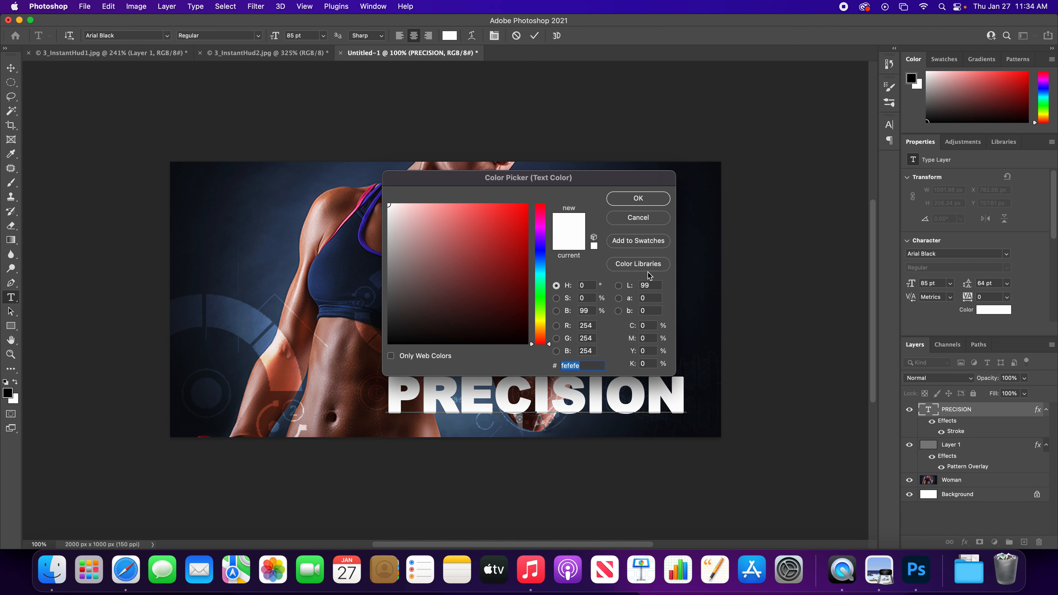
pyautogui.click(376, 249)
pyautogui.moveTo(376, 248); pyautogui.dragTo(365, 254)
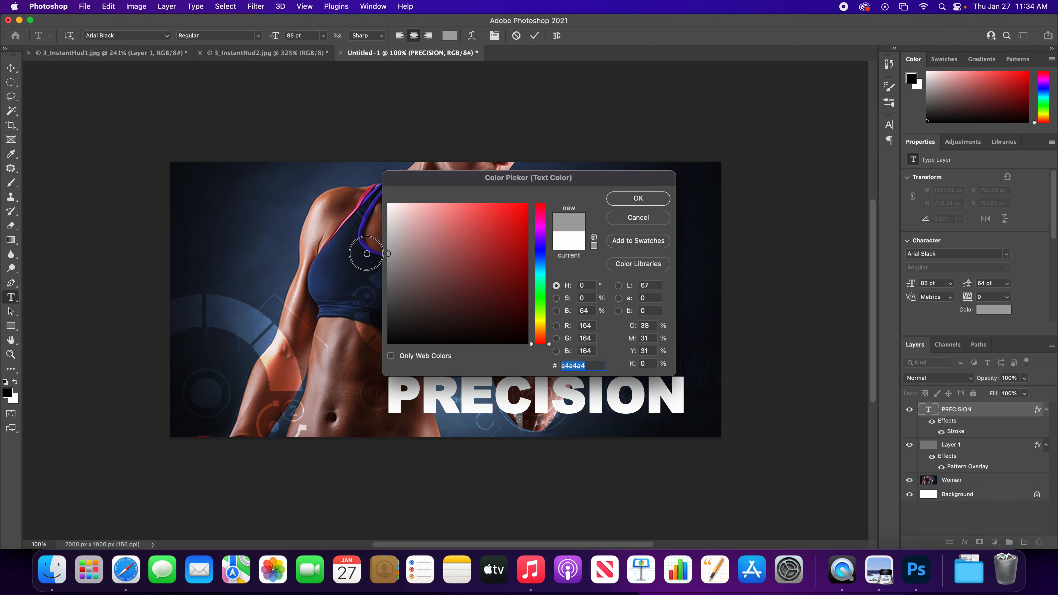
pyautogui.click(642, 198)
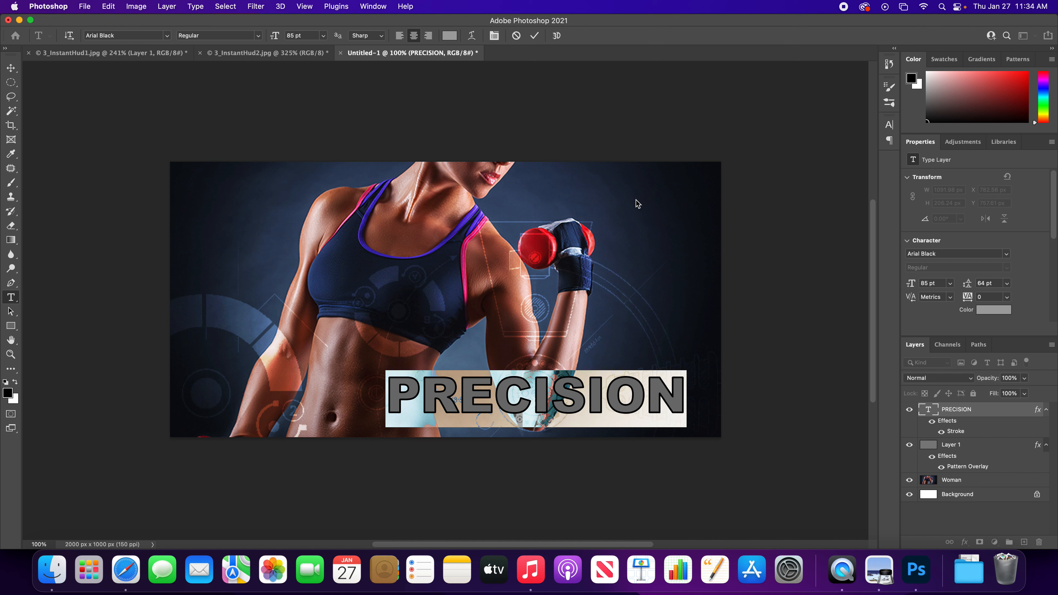
pyautogui.click(782, 183)
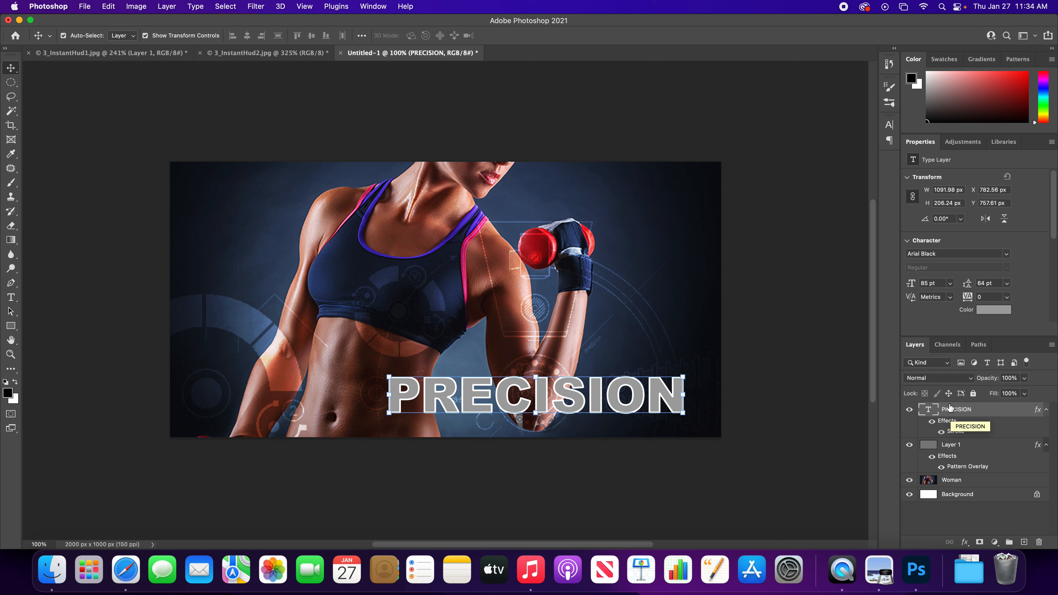
# - Set the PRECISION layer's blend mode to Screen and its Opacity to 45%
pyautogui.click(944, 378)
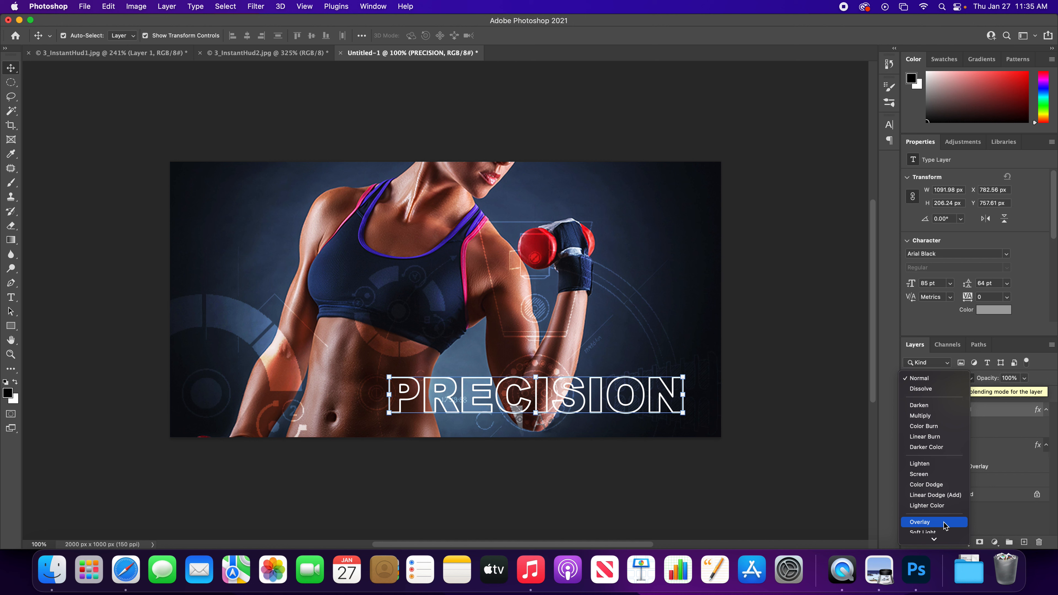
pyautogui.click(948, 474)
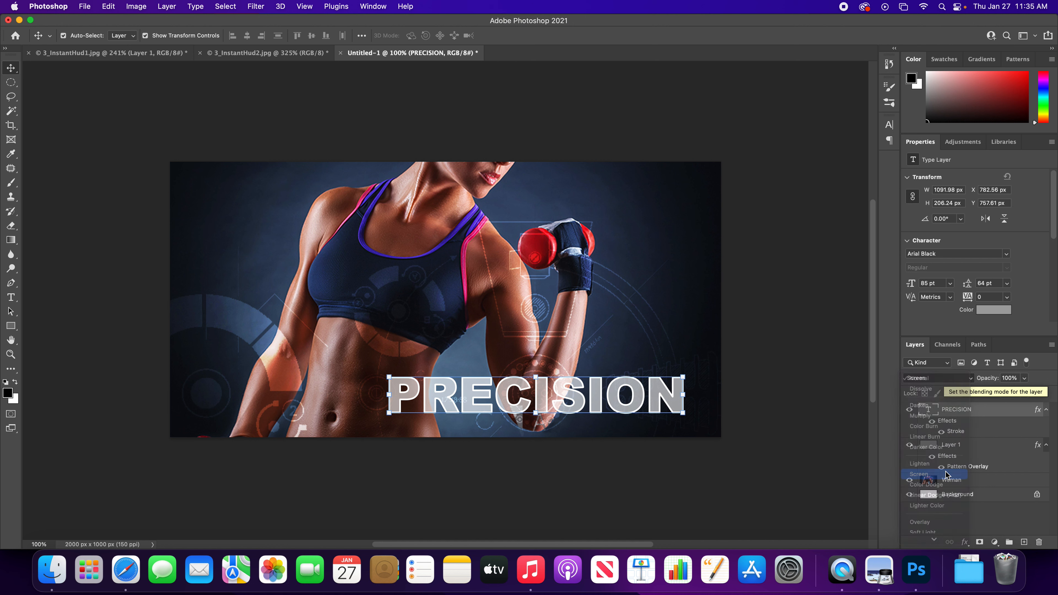
pyautogui.click(1025, 382)
pyautogui.moveTo(1027, 392); pyautogui.dragTo(995, 392)
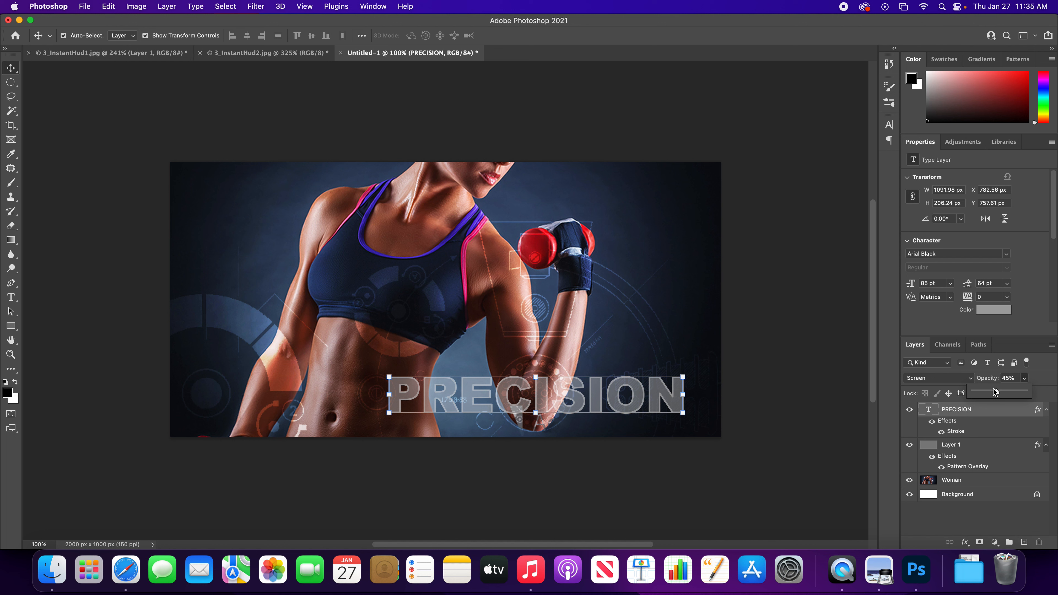
# - Switch the PRECISION layer's blend mode to Overlay and set its Opacity to 73%
pyautogui.click(954, 378)
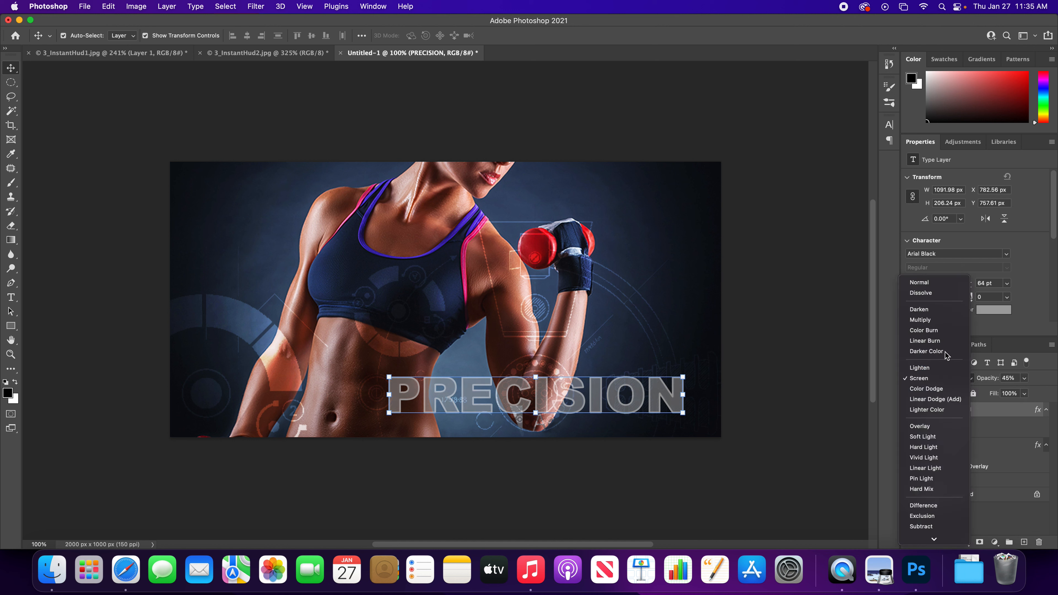
pyautogui.click(935, 426)
pyautogui.click(1023, 378)
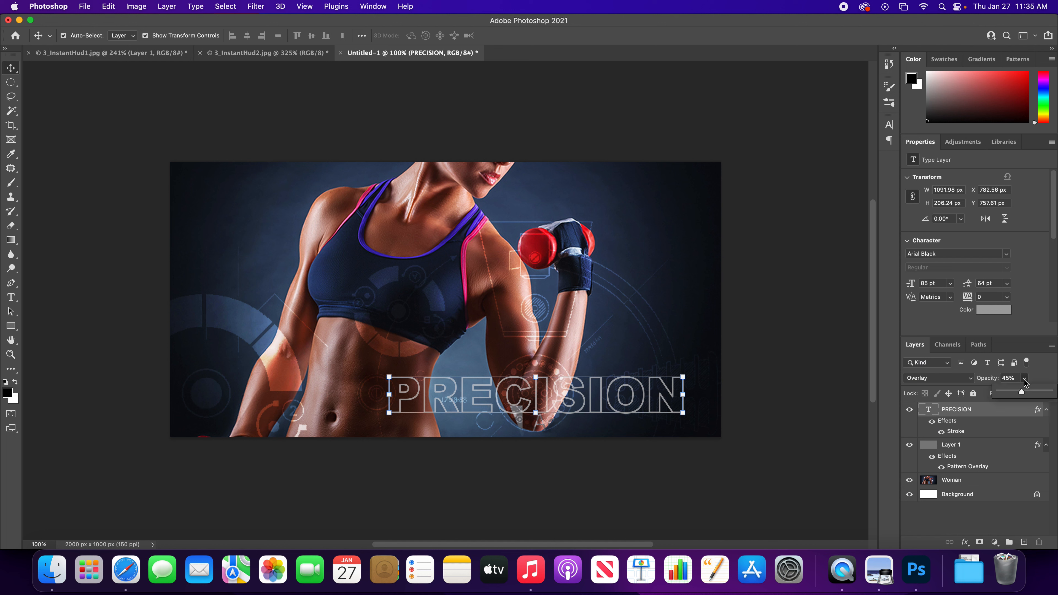
pyautogui.moveTo(1021, 394)
pyautogui.mouseDown()
pyautogui.moveTo(1048, 396)
pyautogui.moveTo(1036, 394)
pyautogui.mouseUp()
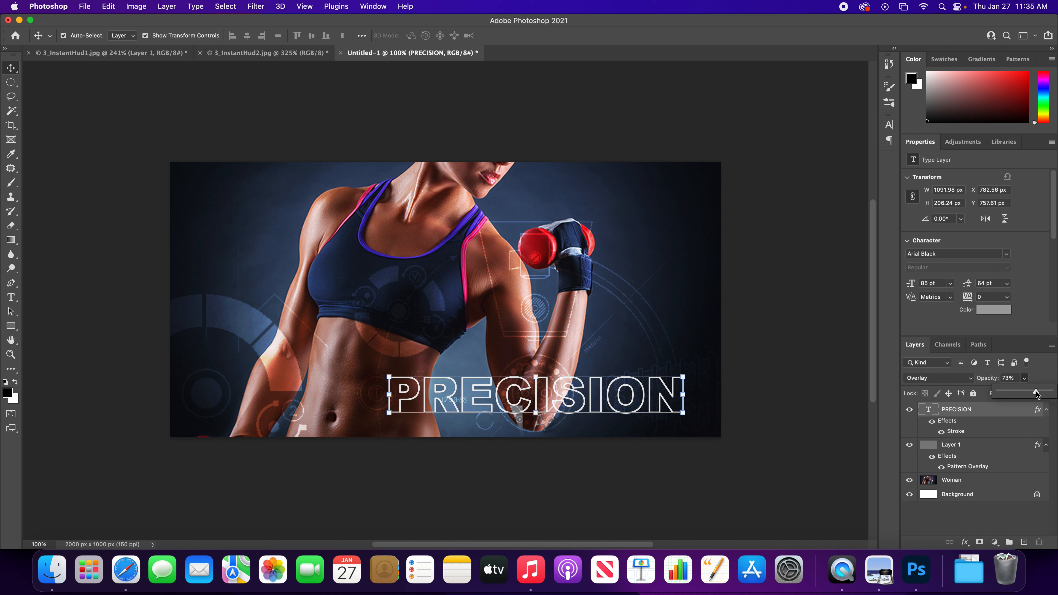
# - Lighten the PRECISION text color to #cecece and raise the layer's Opacity to 92%
pyautogui.click(992, 315)
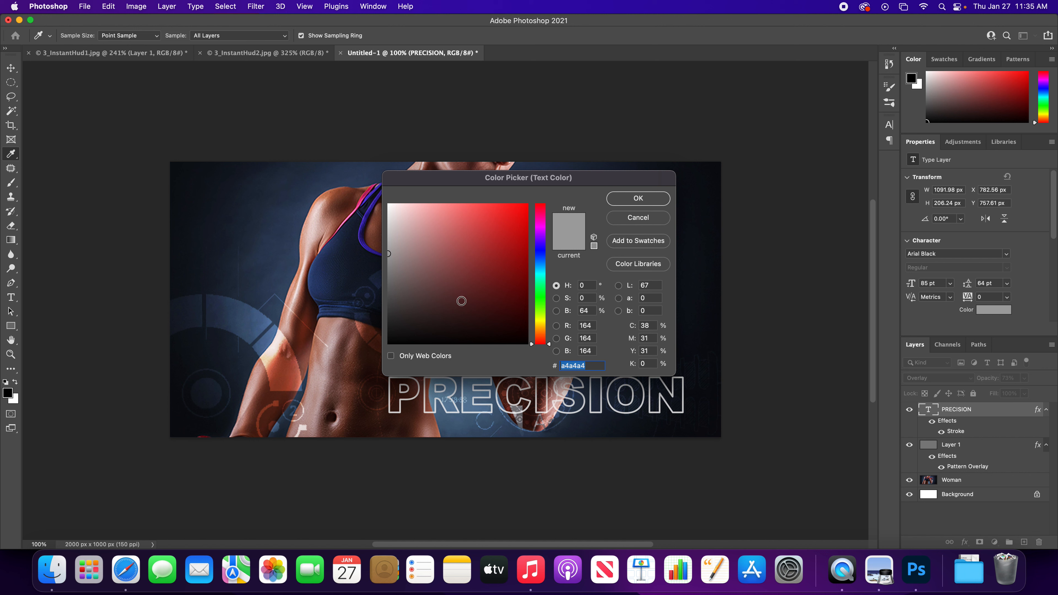
pyautogui.click(394, 269)
pyautogui.moveTo(394, 269)
pyautogui.mouseDown()
pyautogui.moveTo(371, 284)
pyautogui.moveTo(386, 227)
pyautogui.mouseUp()
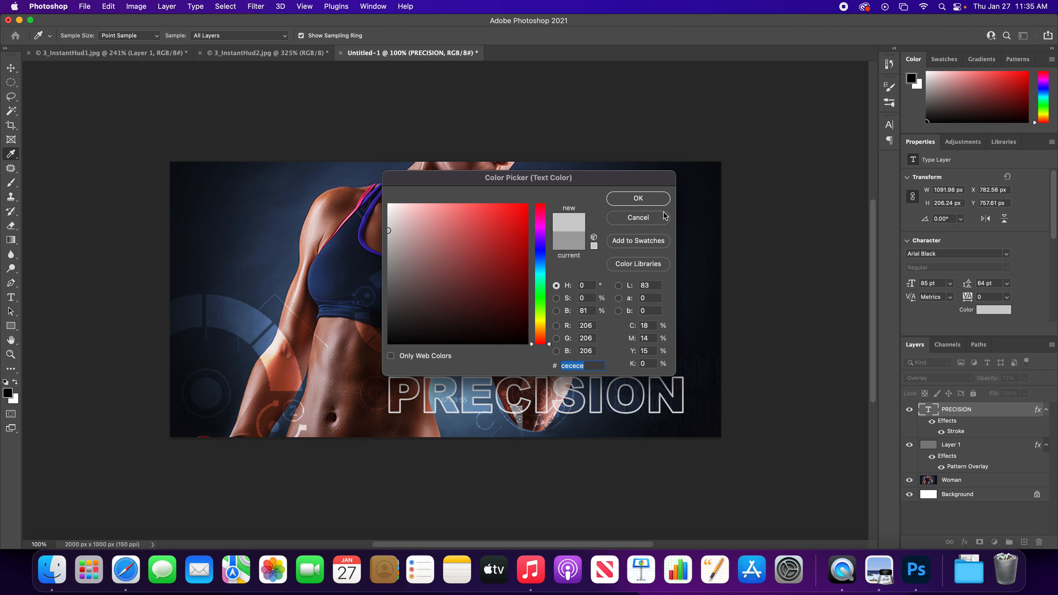
pyautogui.click(645, 201)
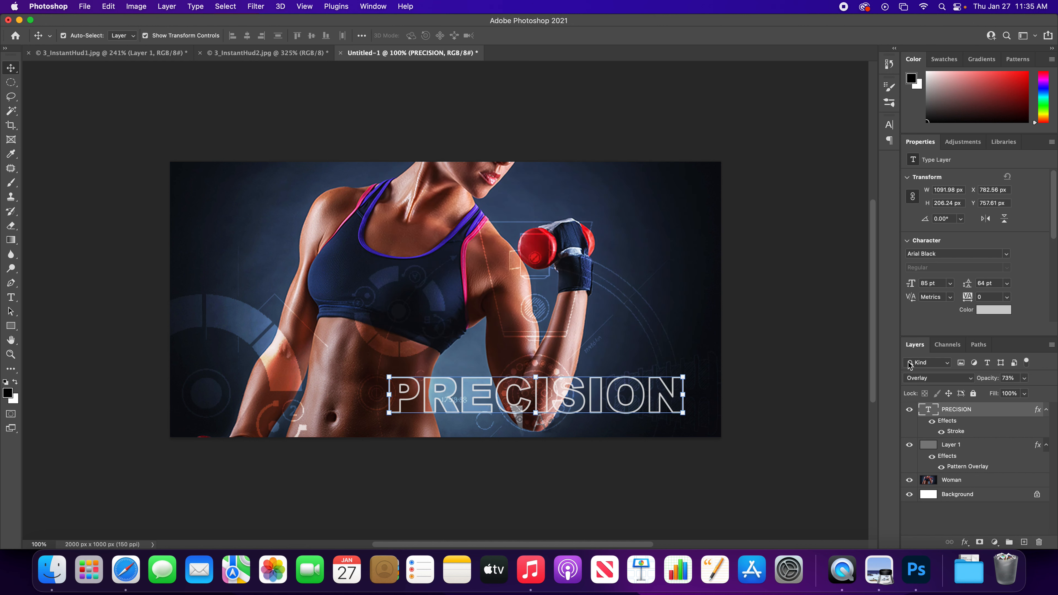
pyautogui.click(1026, 382)
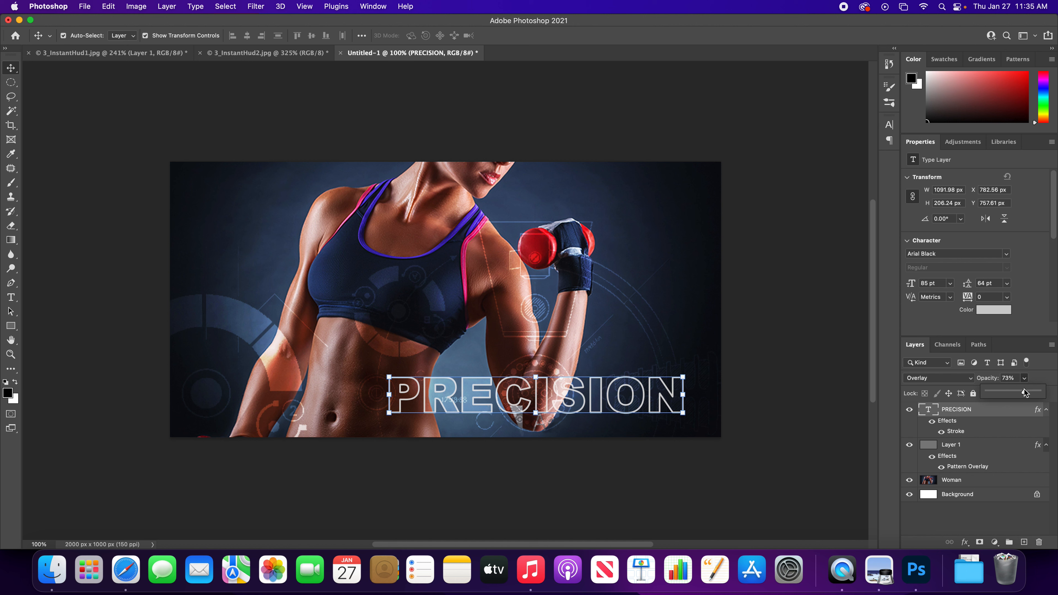
pyautogui.moveTo(1026, 394); pyautogui.dragTo(1035, 394)
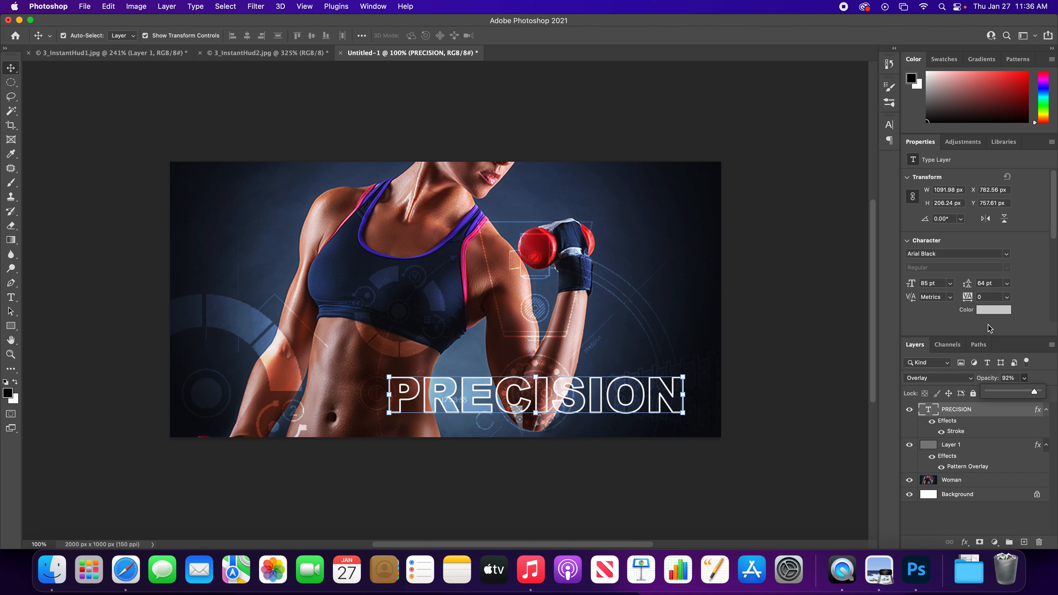
# - Change the PRECISION text color to pure white #ffffff, commit the edit, and deselect the layer
pyautogui.click(993, 309)
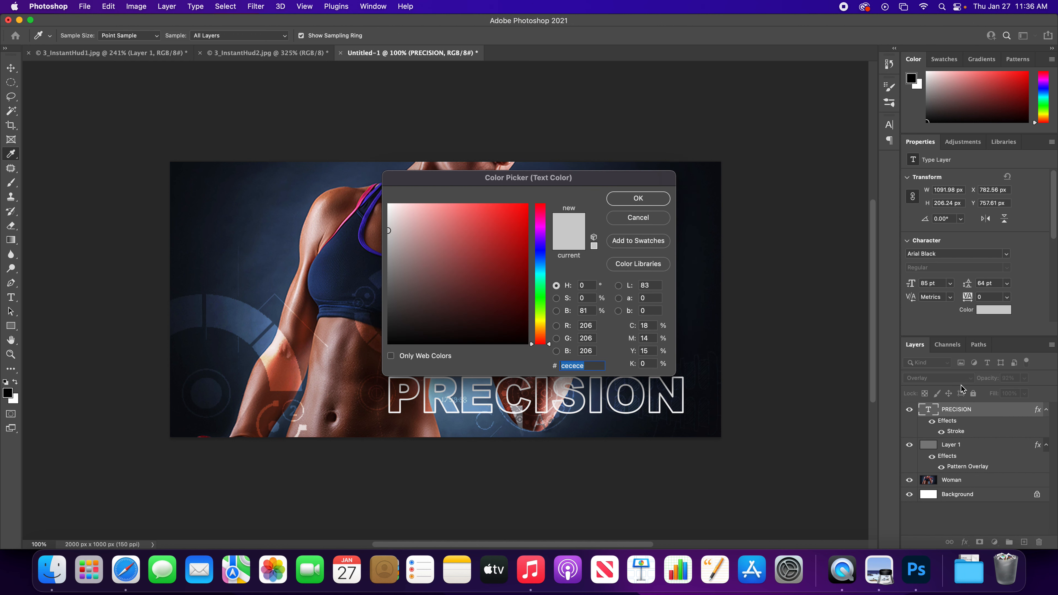
pyautogui.click(652, 218)
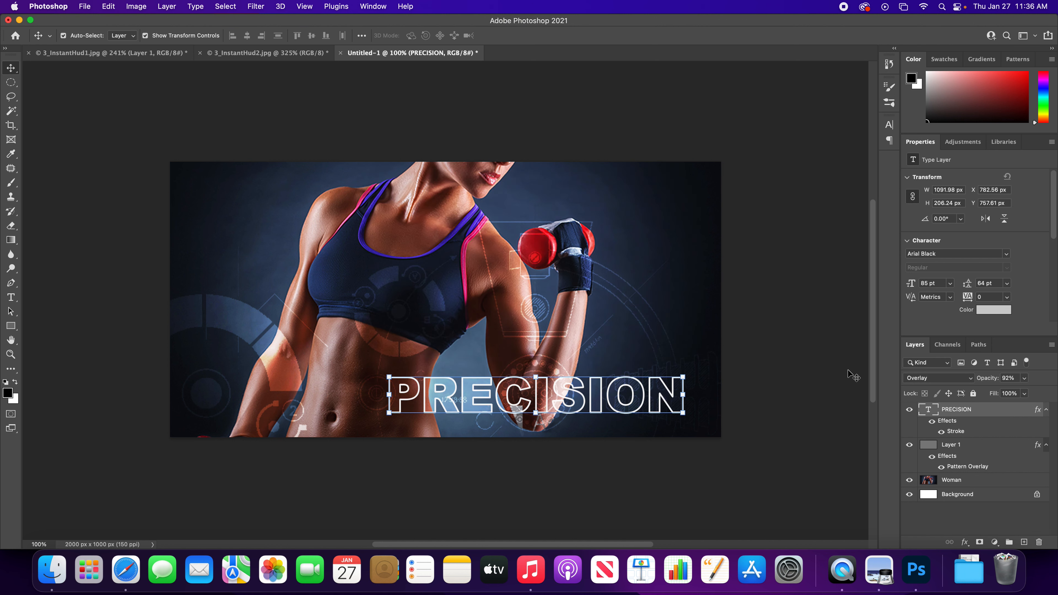
pyautogui.doubleClick(929, 413)
pyautogui.click(994, 309)
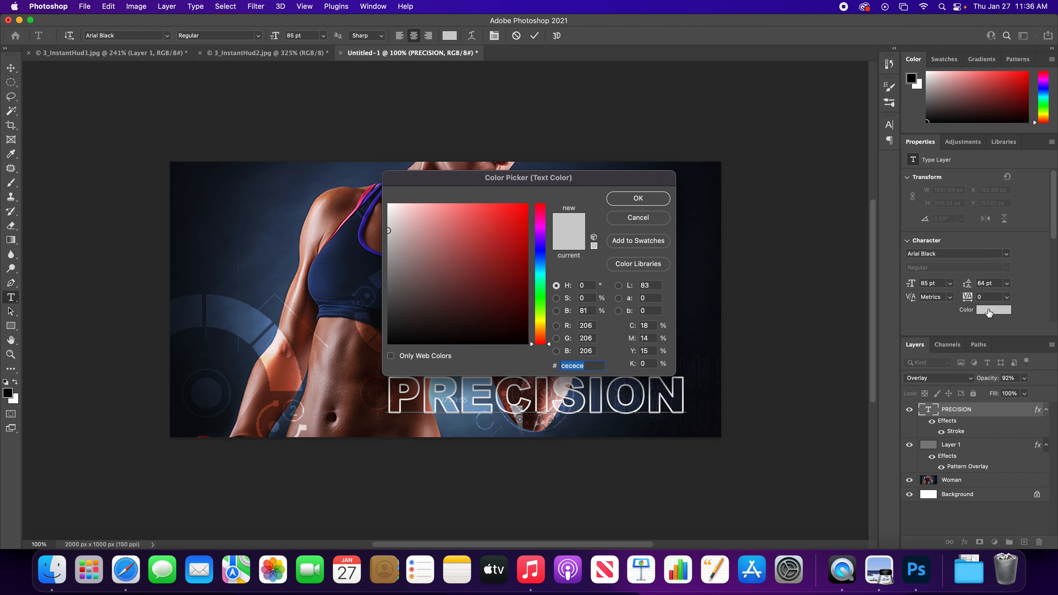
pyautogui.moveTo(399, 251)
pyautogui.mouseDown()
pyautogui.moveTo(373, 219)
pyautogui.moveTo(374, 194)
pyautogui.mouseUp()
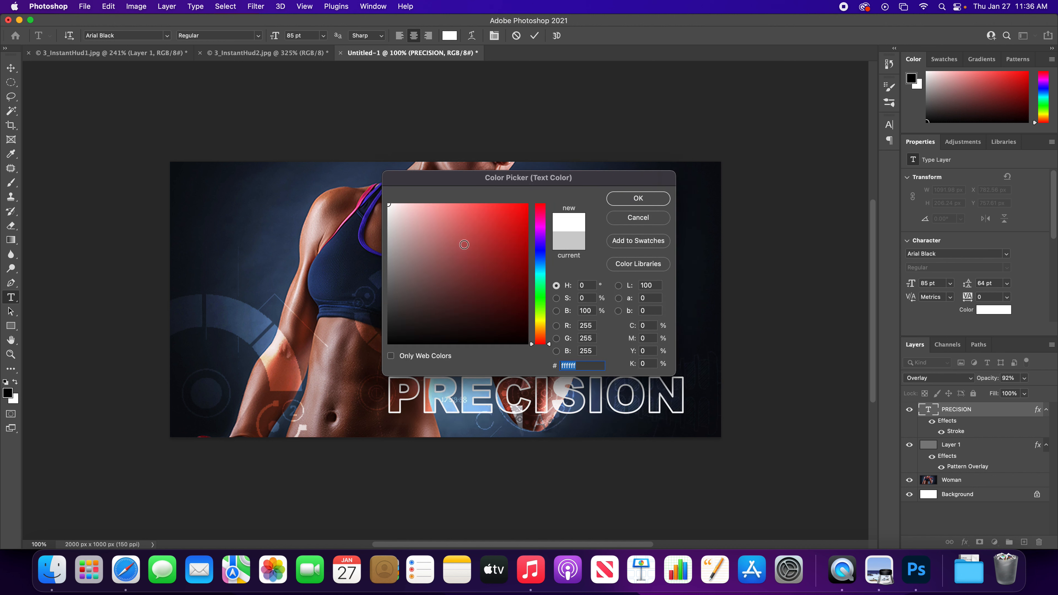
pyautogui.click(646, 199)
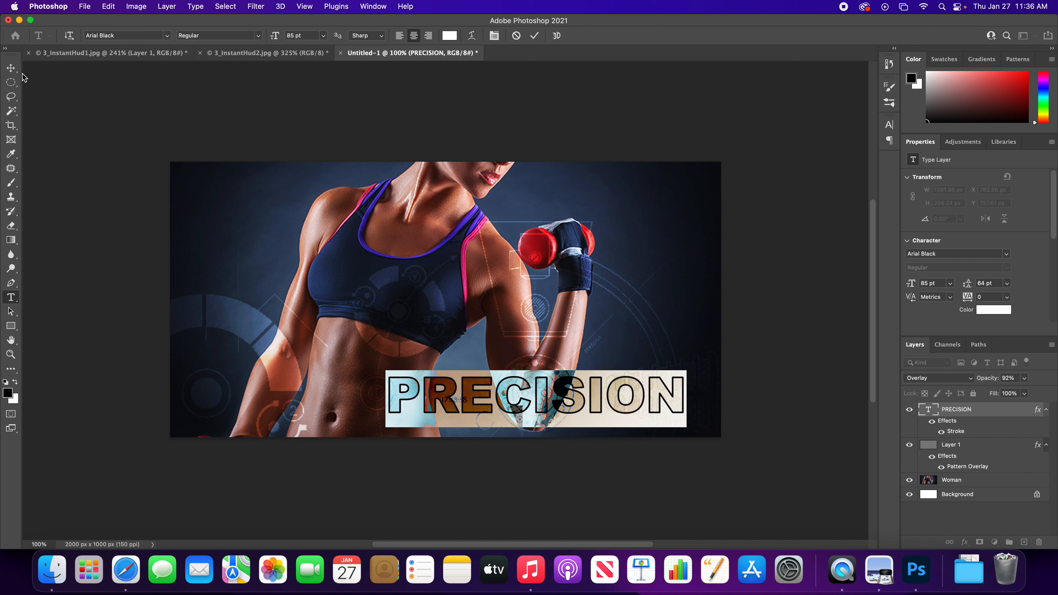
pyautogui.click(10, 68)
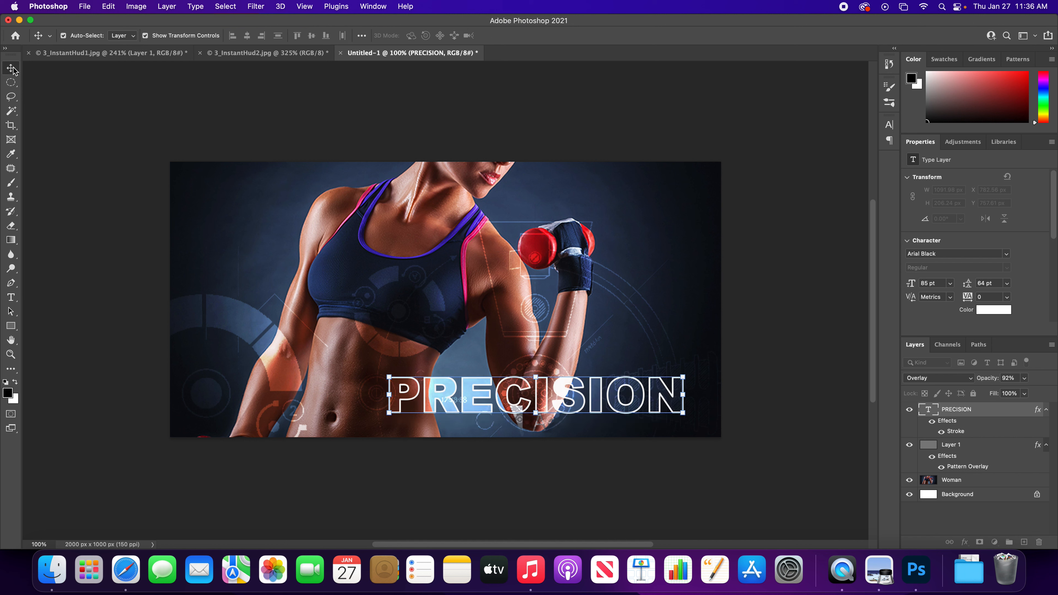
pyautogui.click(798, 283)
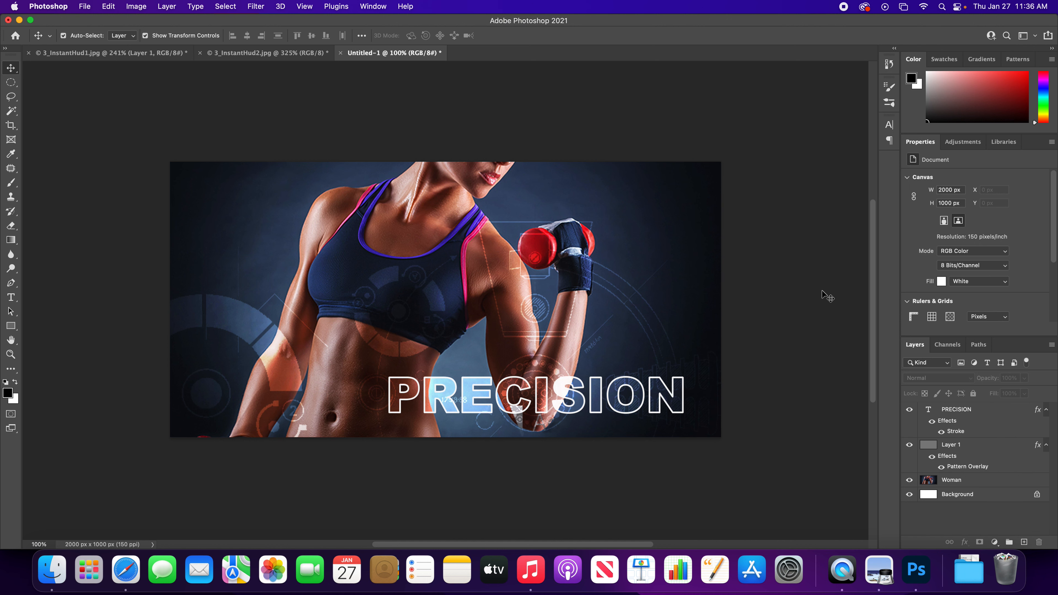
# - Open the PRECISION layer's Layer Style settings and show the Stroke options
pyautogui.doubleClick(960, 426)
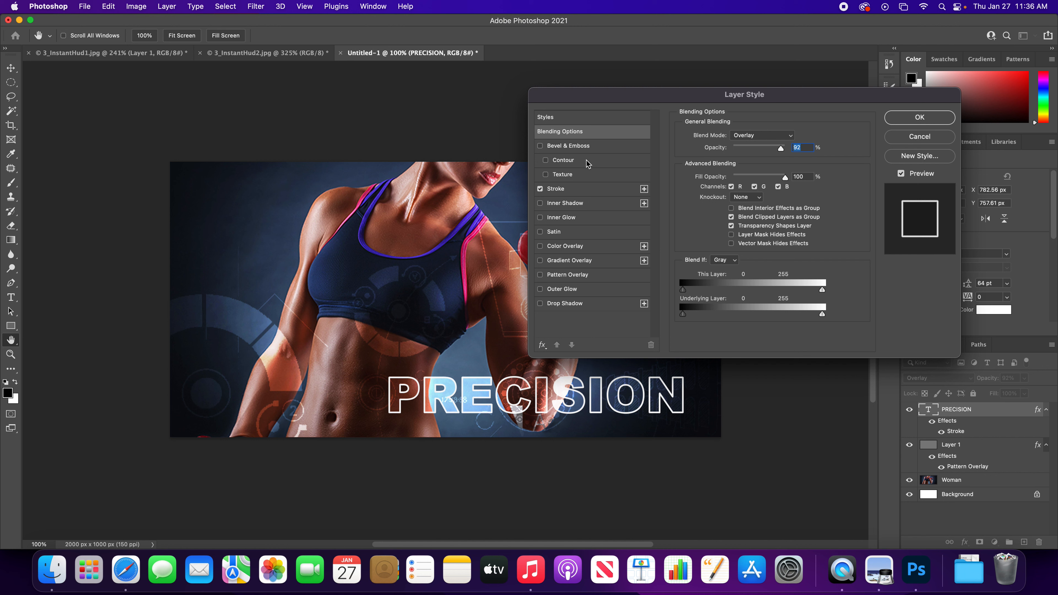
pyautogui.click(608, 148)
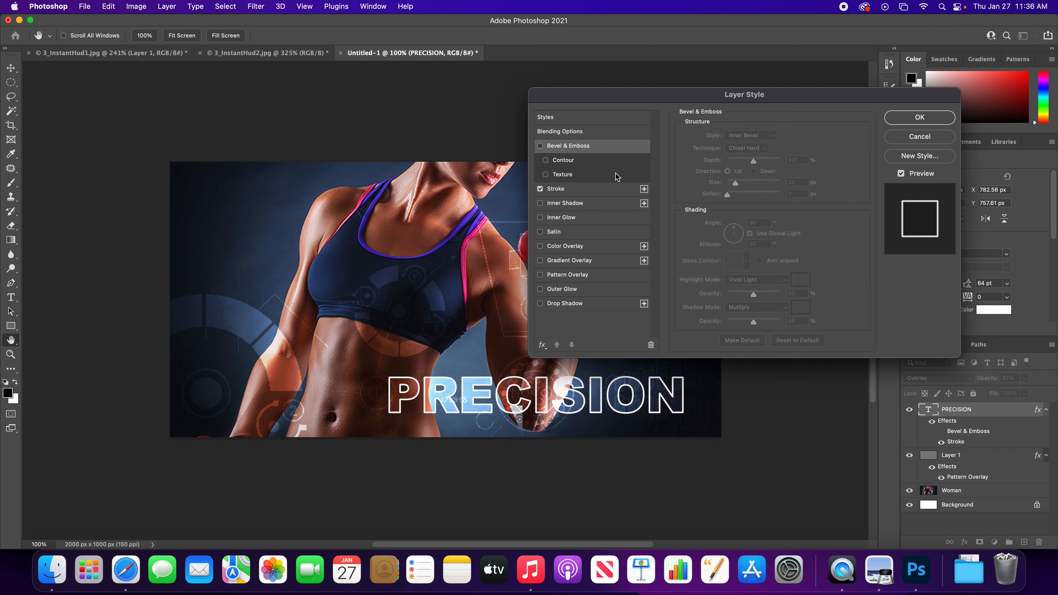
pyautogui.click(599, 193)
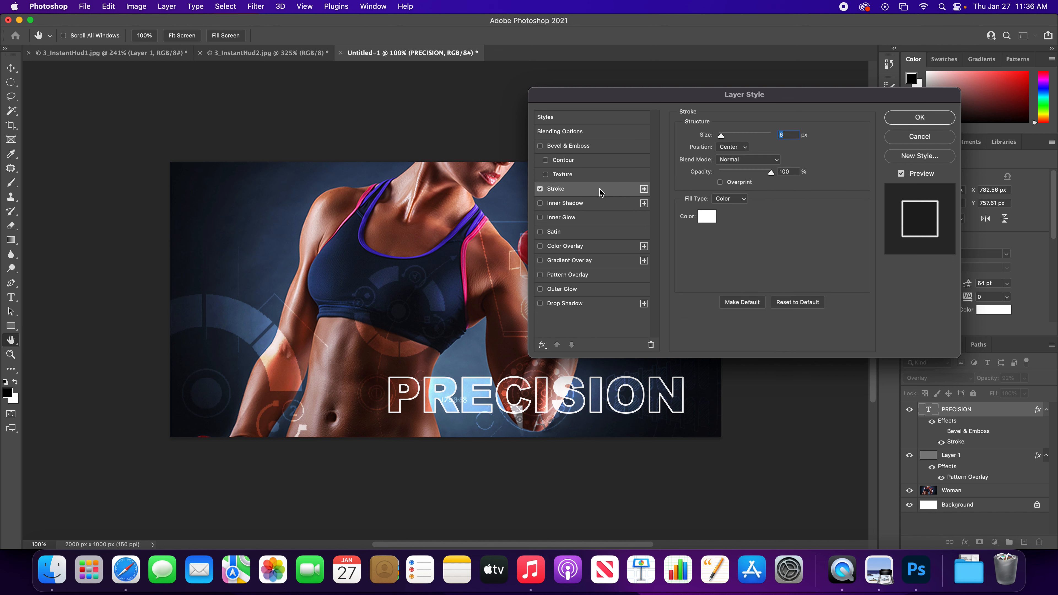
# - Compare the Inside and Outside stroke positions on the PRECISION text and return to Center
pyautogui.click(740, 149)
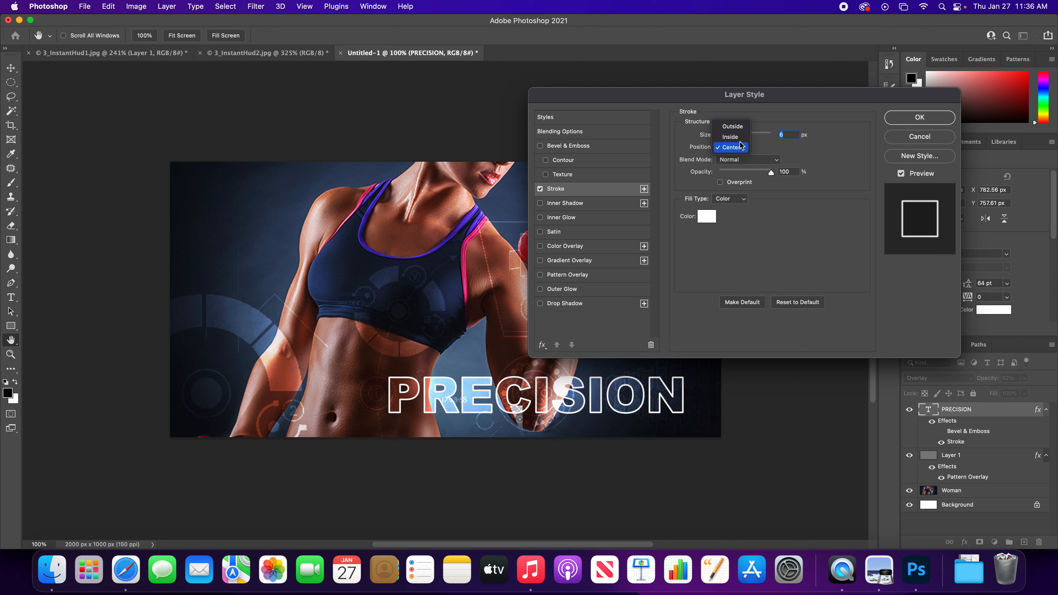
pyautogui.click(739, 138)
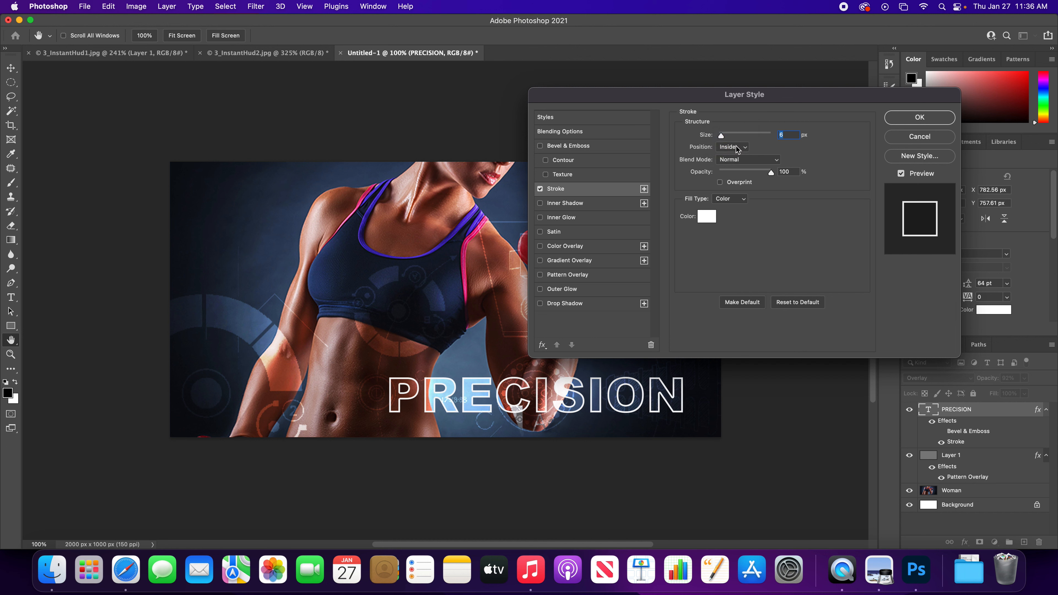
pyautogui.click(740, 146)
pyautogui.click(737, 139)
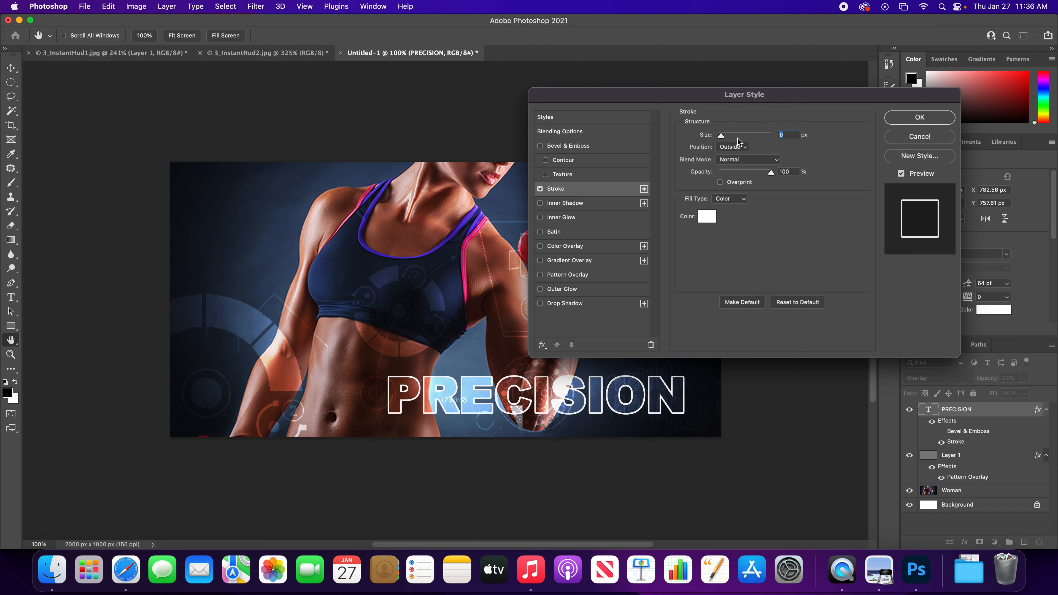
pyautogui.click(738, 149)
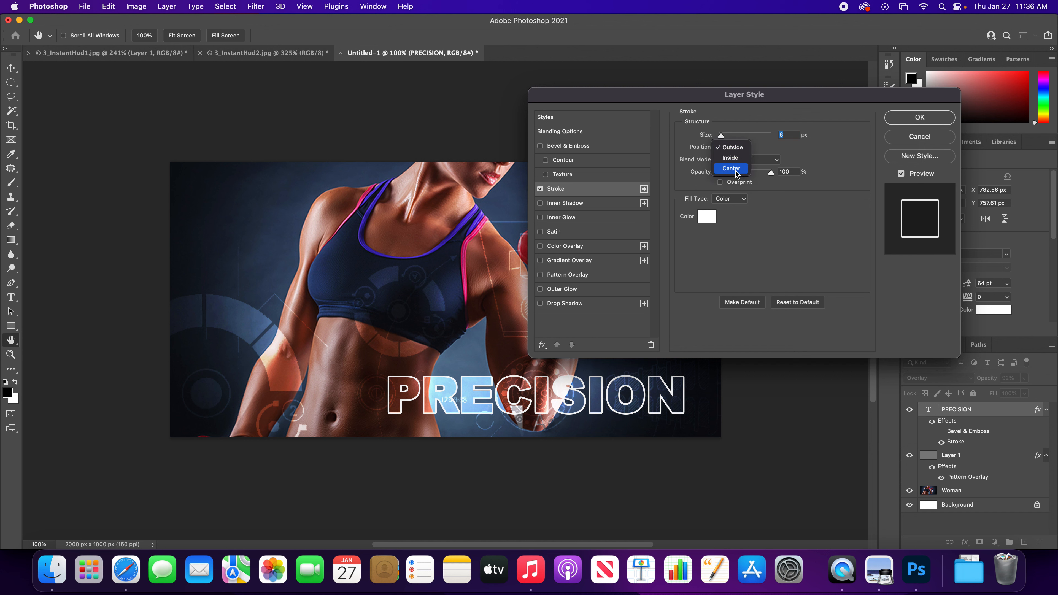
pyautogui.click(736, 169)
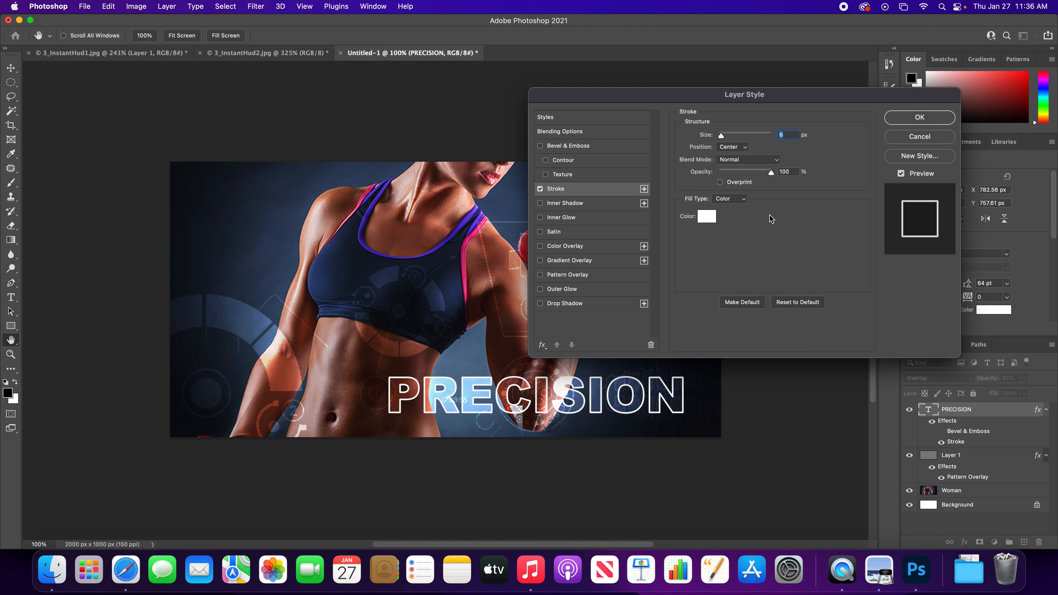
# - Try the Inner Shadow, Inner Glow and Satin effects on the PRECISION text, switching each one off again
pyautogui.click(590, 204)
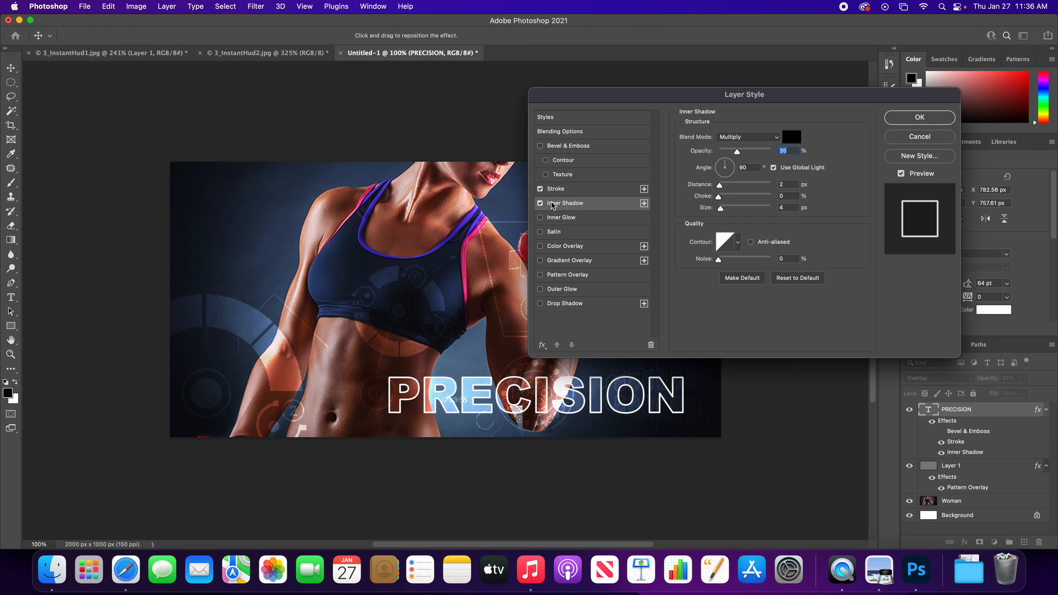
pyautogui.click(540, 204)
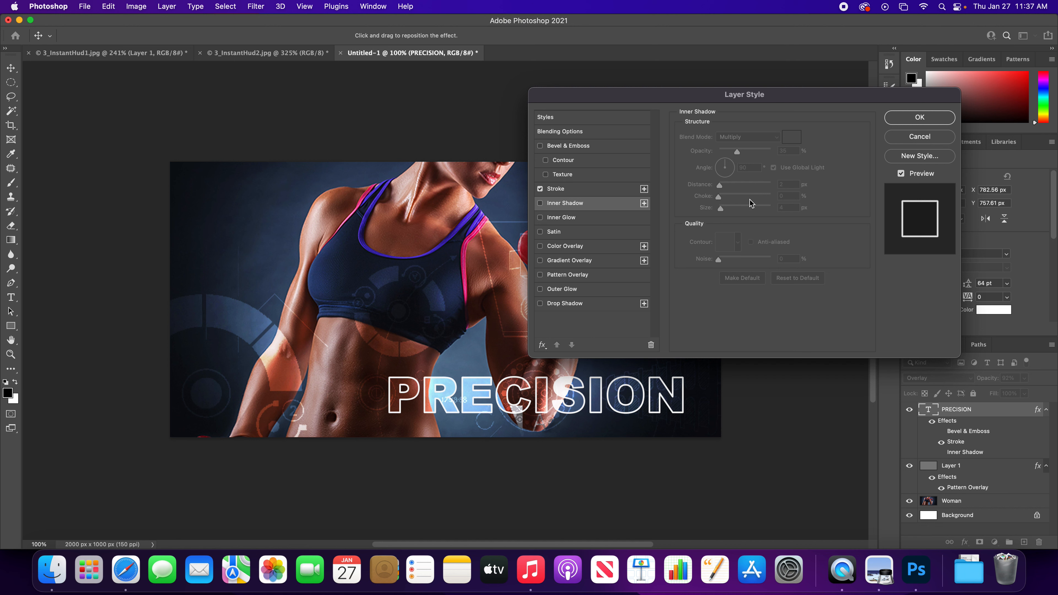
pyautogui.click(566, 218)
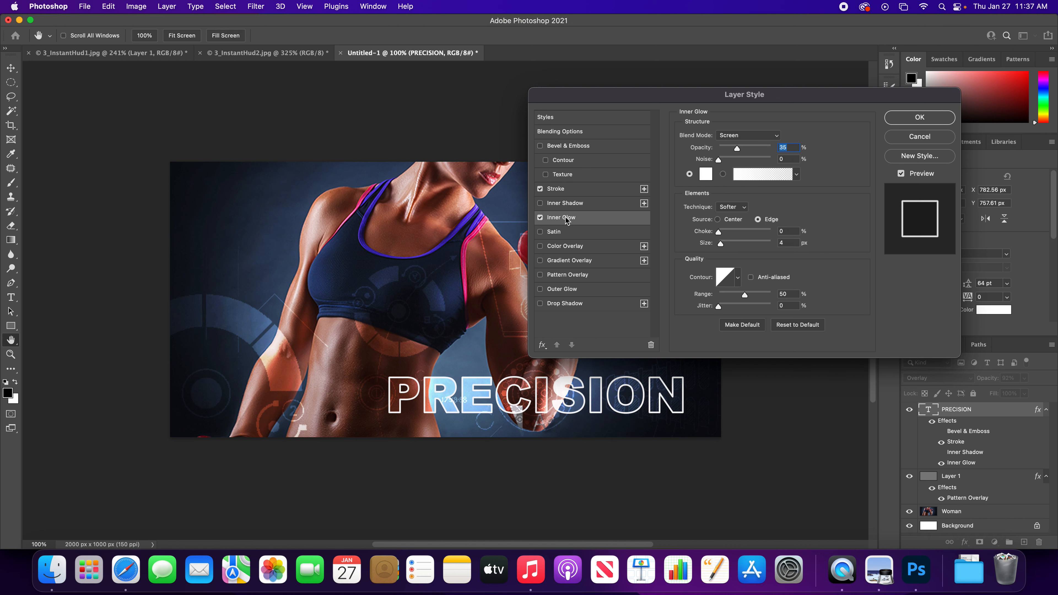
pyautogui.click(567, 235)
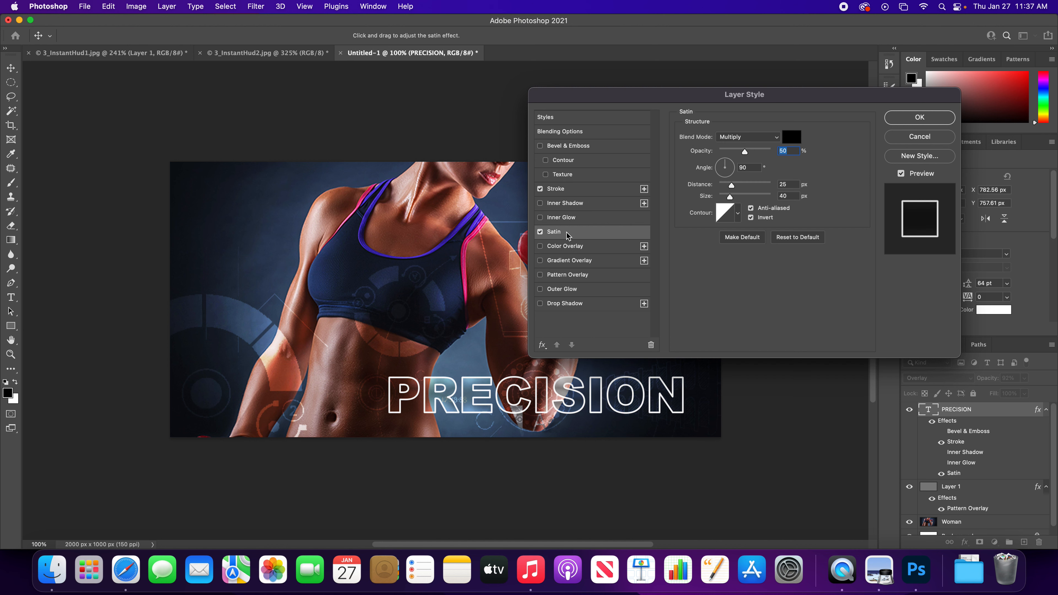
pyautogui.click(539, 232)
pyautogui.click(539, 233)
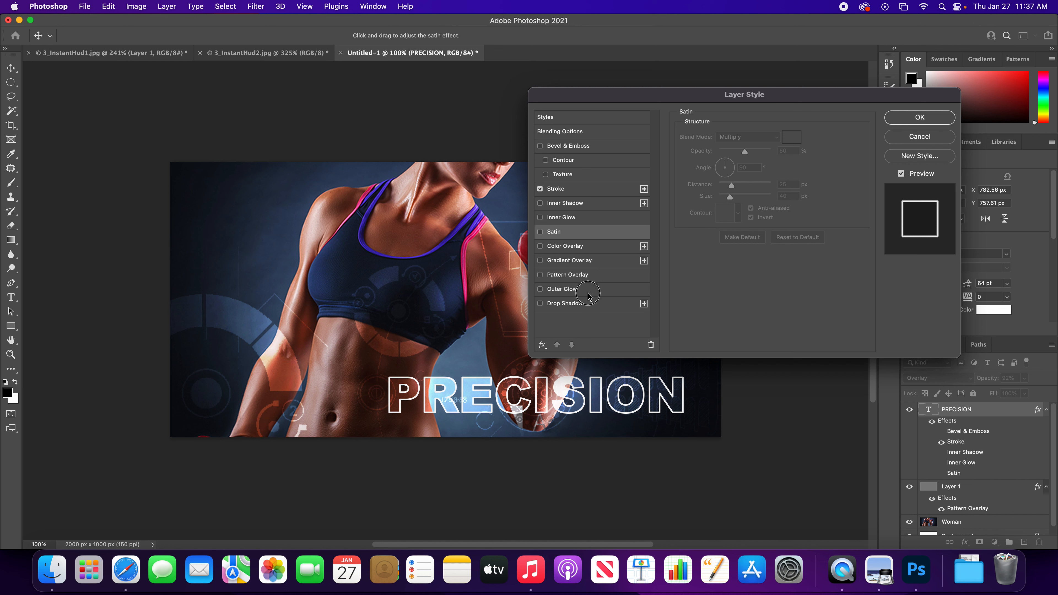
# - Try an Outer Glow with increased opacity and a Drop Shadow on the PRECISION text, switching both off again
pyautogui.click(597, 290)
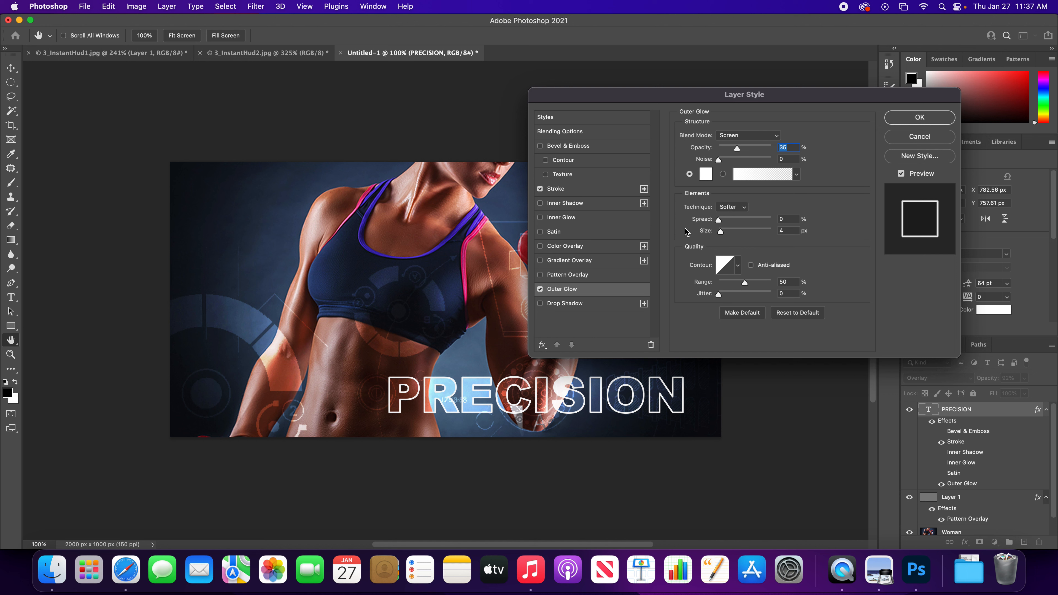
pyautogui.moveTo(738, 147); pyautogui.dragTo(755, 148)
pyautogui.click(539, 288)
pyautogui.click(572, 306)
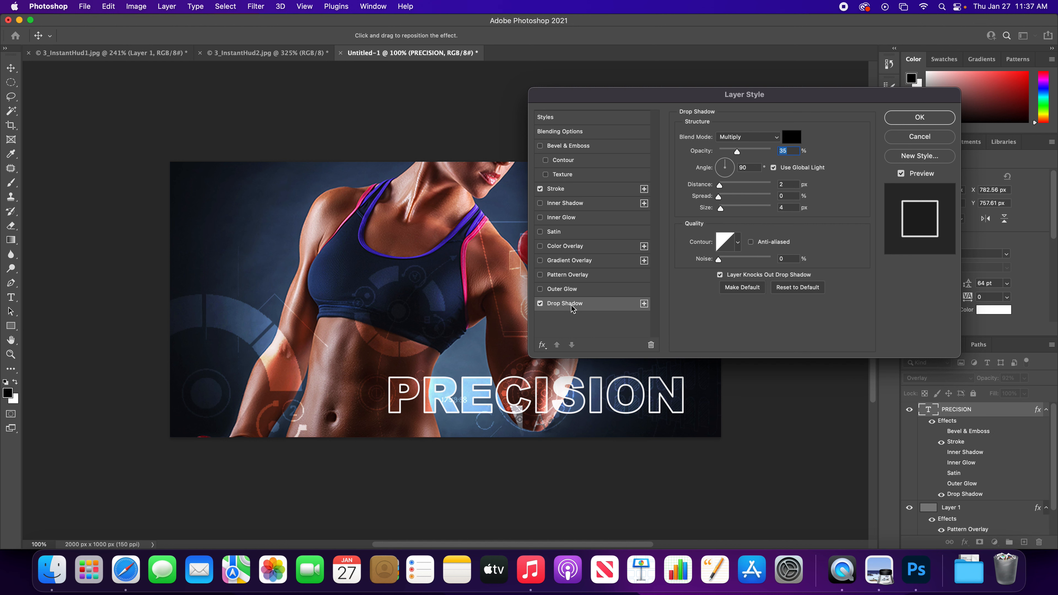
pyautogui.click(540, 303)
# - Return to the Stroke options and apply the PRECISION layer style with Stroke as its only effect
pyautogui.click(579, 189)
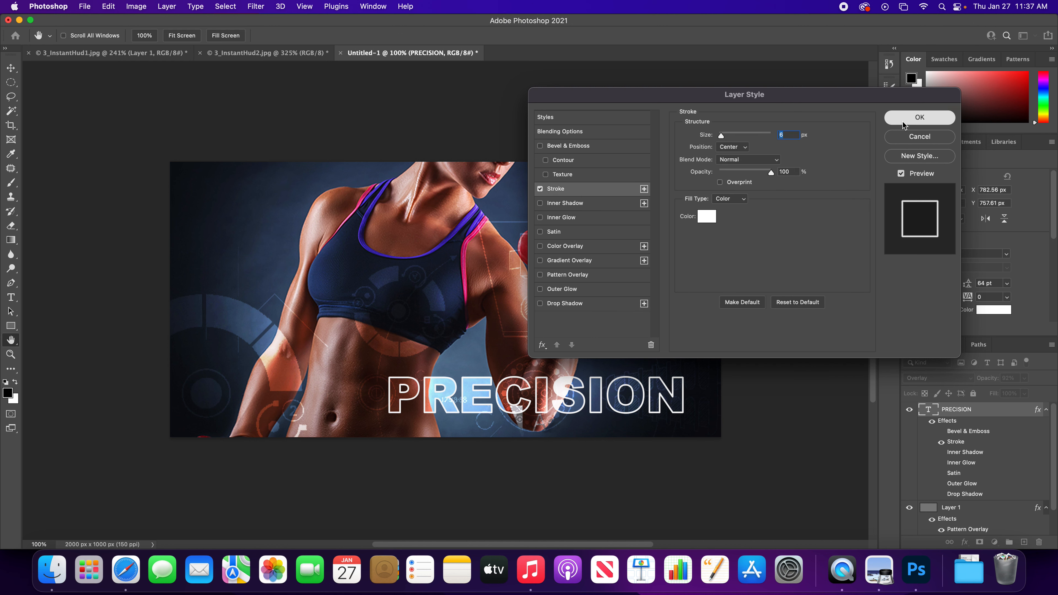
pyautogui.click(912, 119)
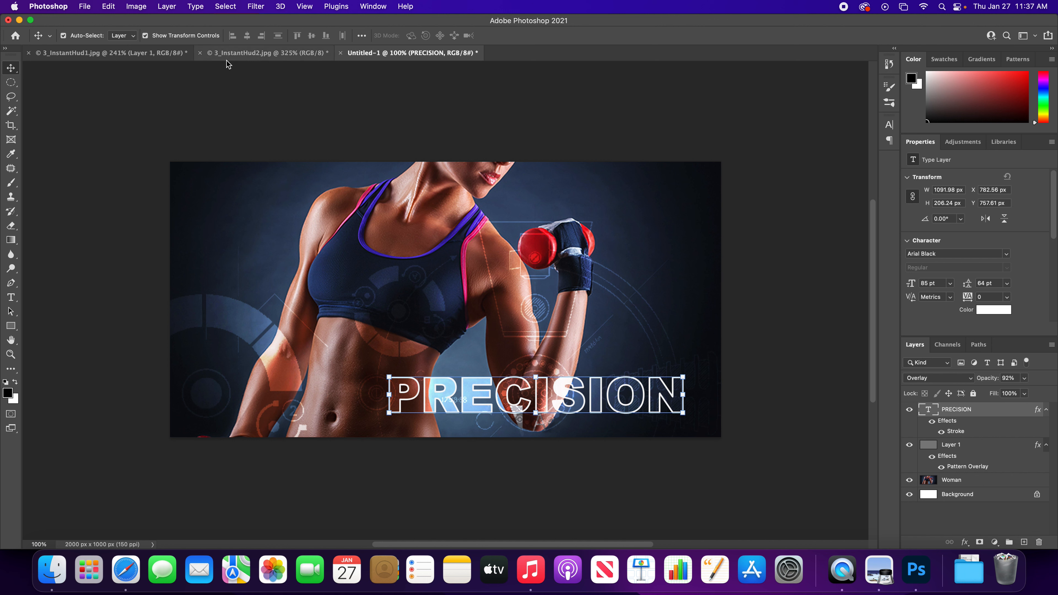
# - Revert the 3_InstantHud1.jpg document to its last saved version
pyautogui.click(133, 57)
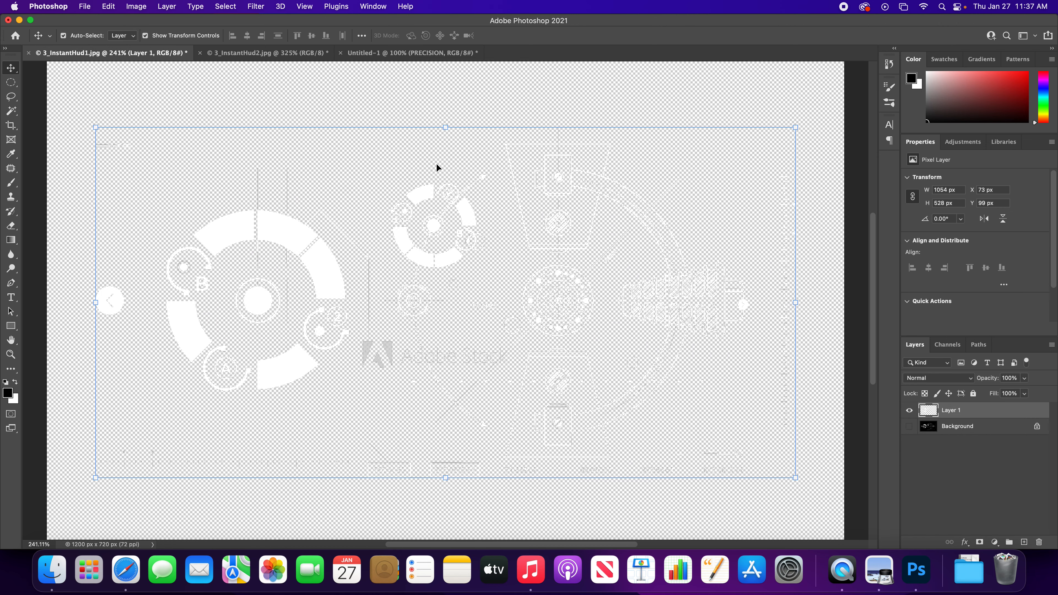
pyautogui.click(86, 7)
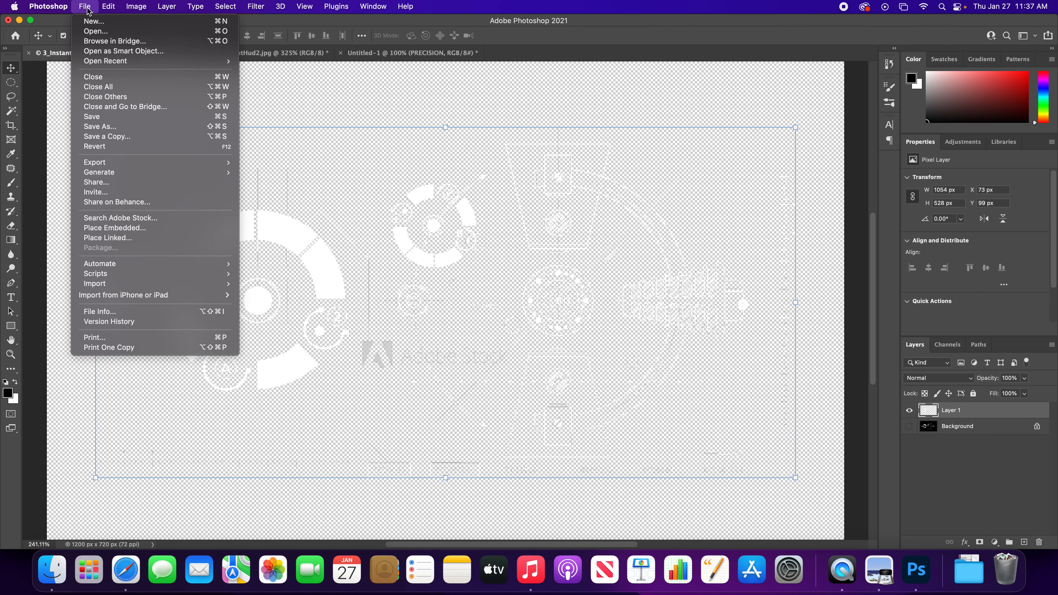
pyautogui.click(120, 149)
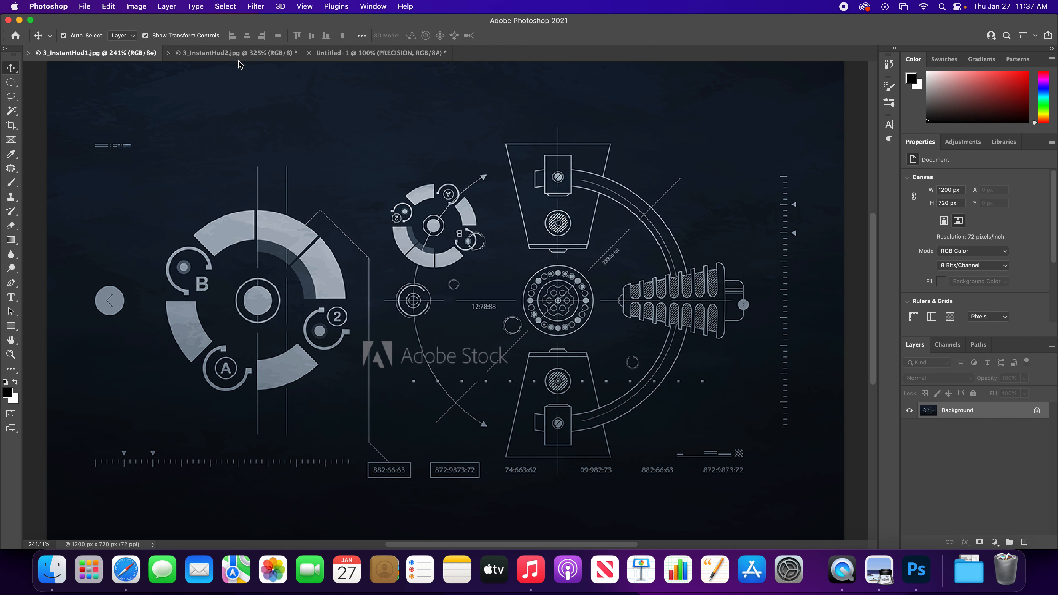
# - Compare the Untitled-1 composite with the original woman photo in 3_InstantHud2.jpg and return to the composite
pyautogui.click(349, 53)
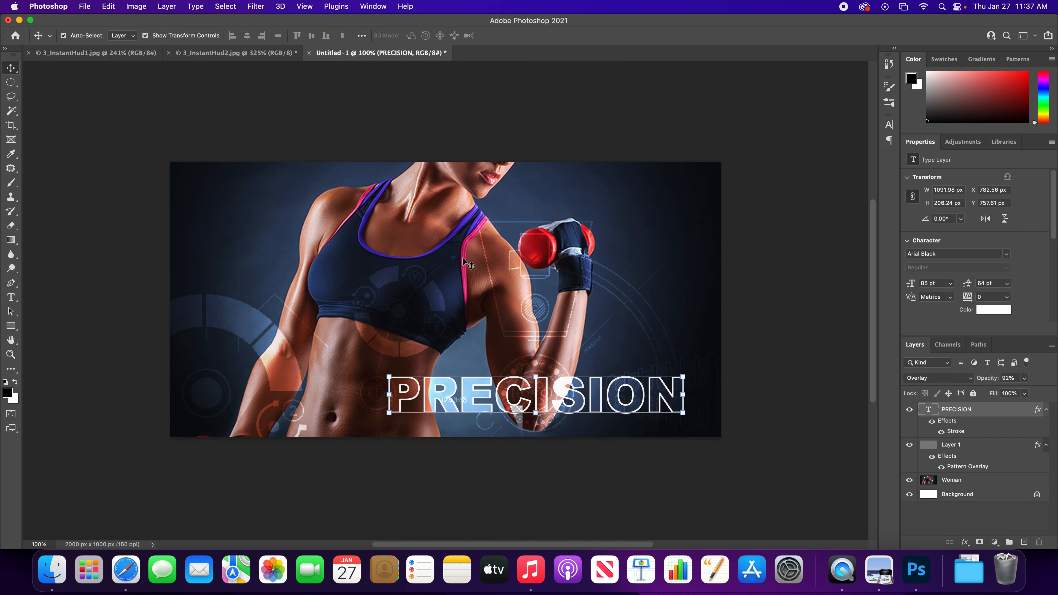
pyautogui.click(244, 54)
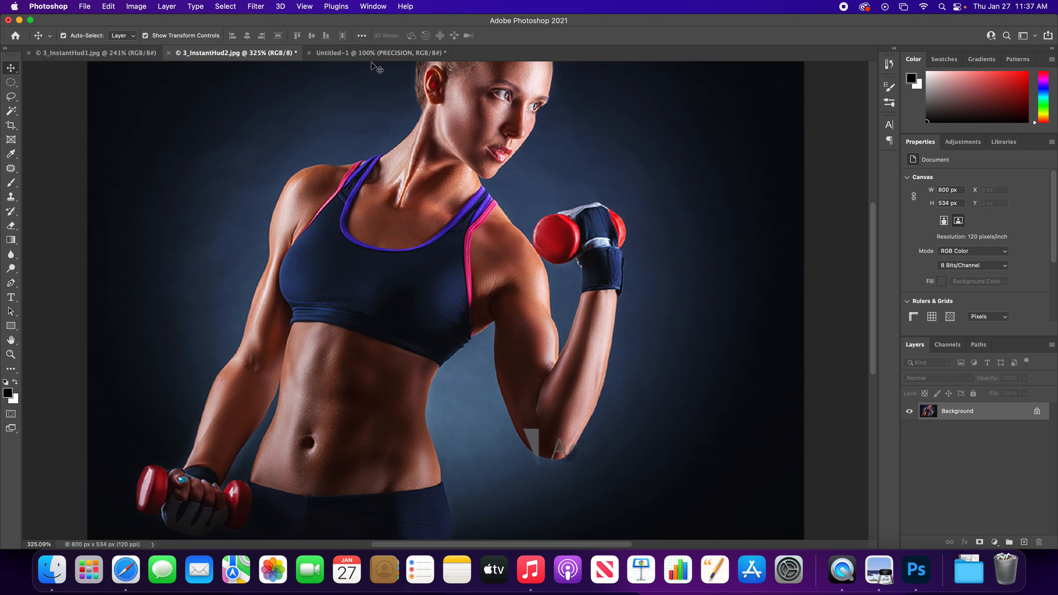
pyautogui.click(377, 54)
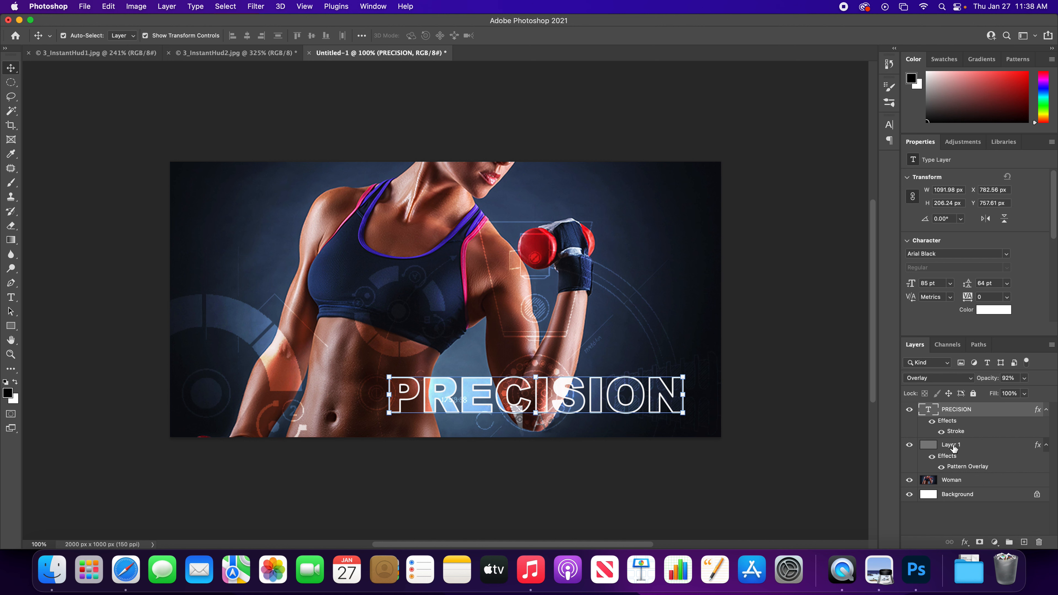
# - Shift the HUD pattern in Layer 1's Pattern Overlay slightly up and left over the woman and apply the layer style
pyautogui.doubleClick(964, 469)
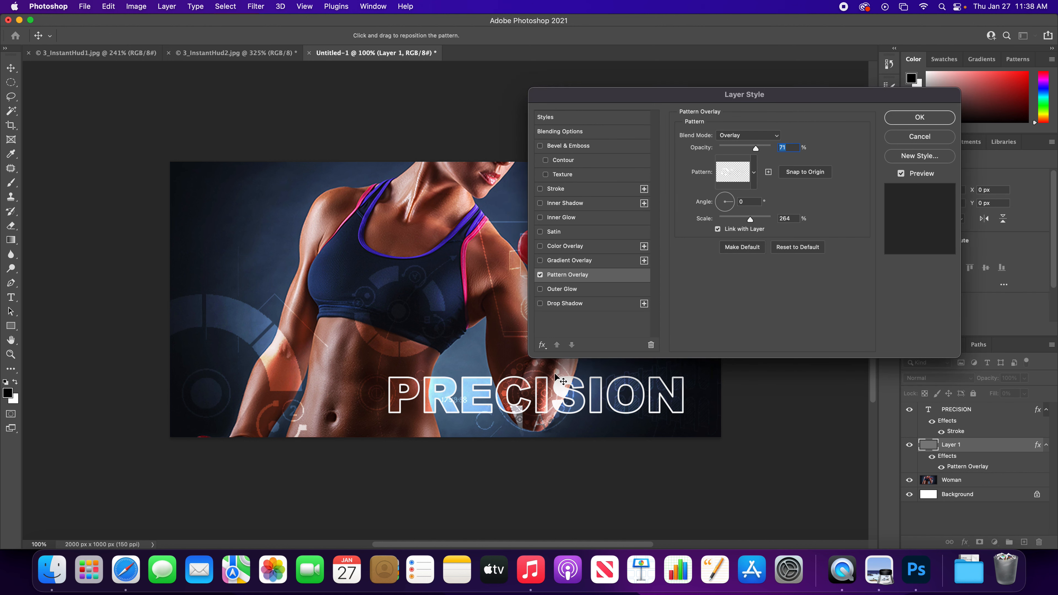
pyautogui.moveTo(521, 358); pyautogui.dragTo(517, 349)
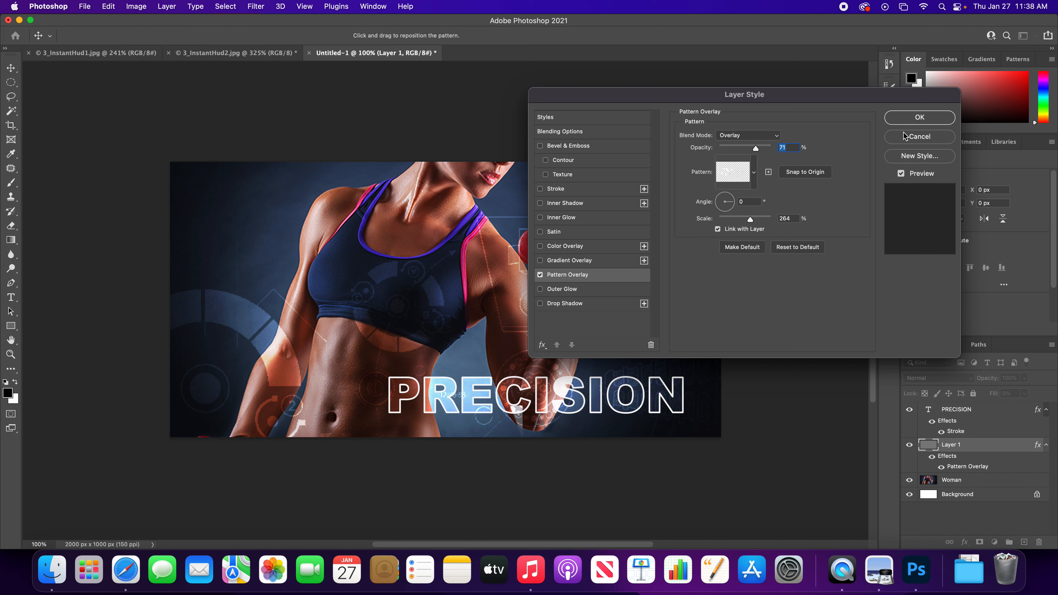
pyautogui.click(907, 118)
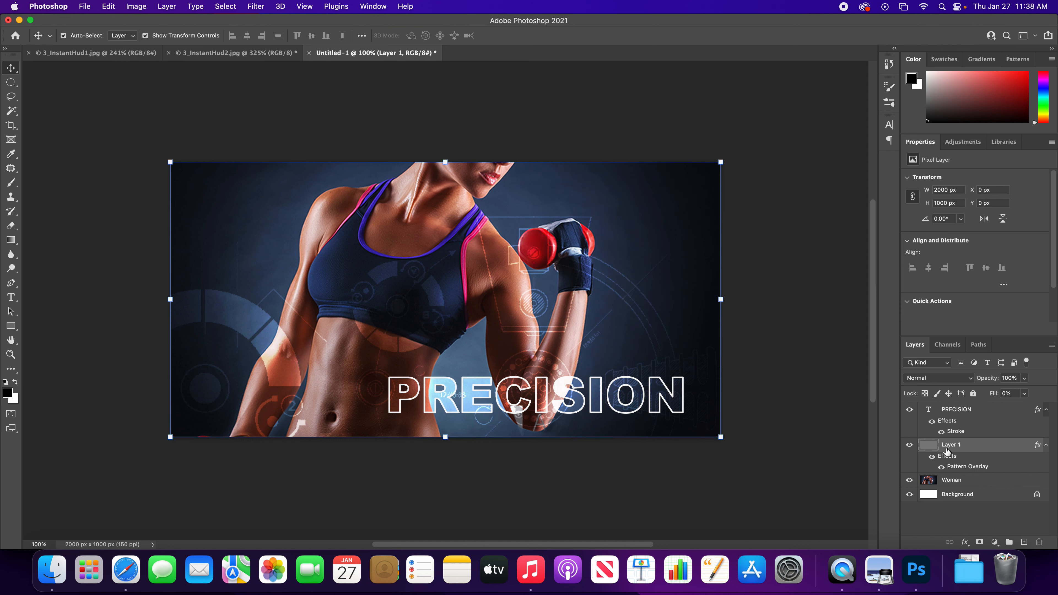